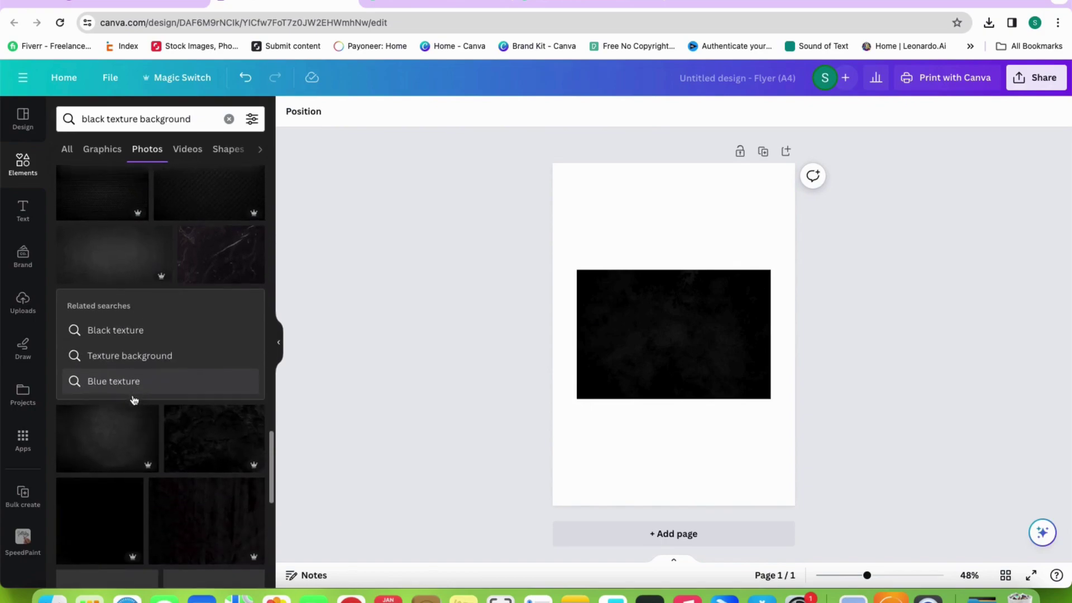
Add the black texture photo to the page and delete the unwanted duplicate black photo
{"action": "left_click", "coordinate": [127, 429]}
{"action": "left_click_drag", "start_coordinate": [634, 337], "coordinate": [683, 324]}
{"action": "left_click", "coordinate": [591, 327]}
{"action": "left_click", "coordinate": [674, 238]}
Flip the texture photo vertically, rotate it to portrait, and set it as the page background
{"action": "left_click", "coordinate": [351, 111]}
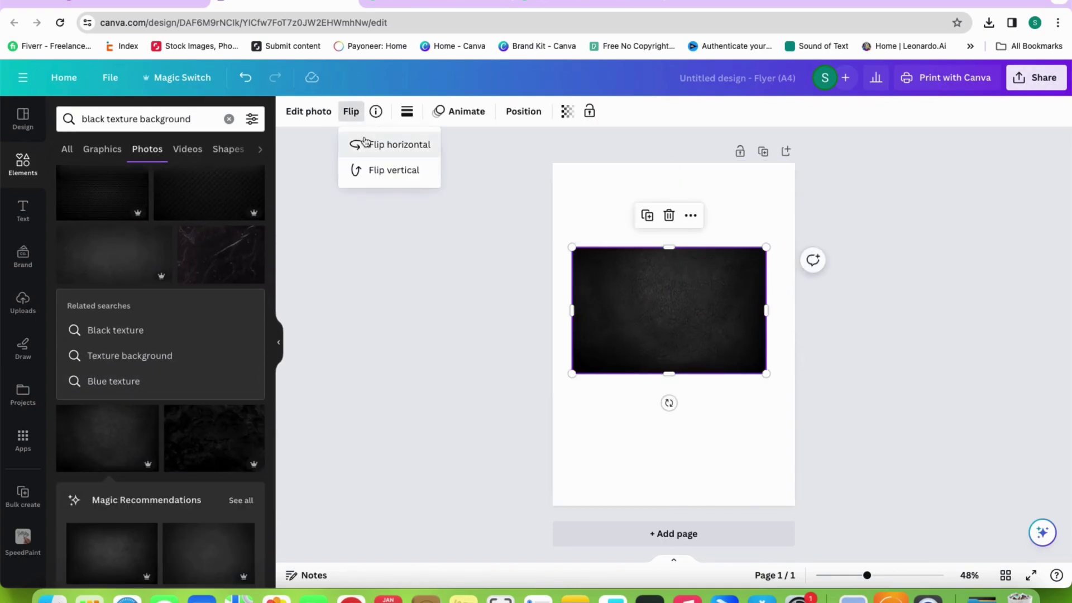
{"action": "left_click", "coordinate": [376, 170]}
{"action": "left_click_drag", "start_coordinate": [668, 402], "coordinate": [749, 303]}
{"action": "right_click", "coordinate": [681, 237]}
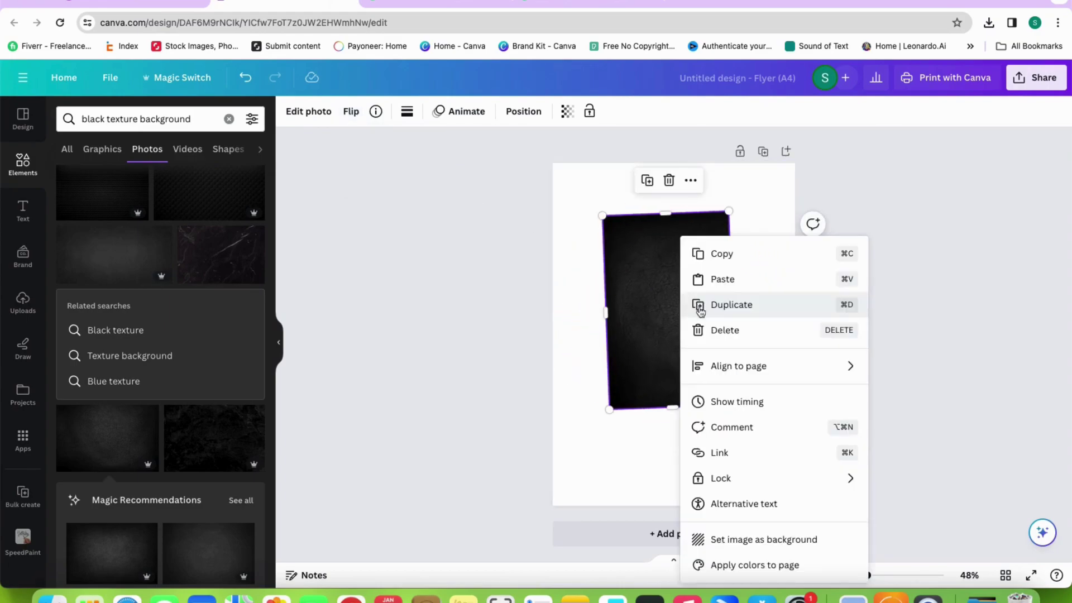
{"action": "left_click", "coordinate": [748, 537]}
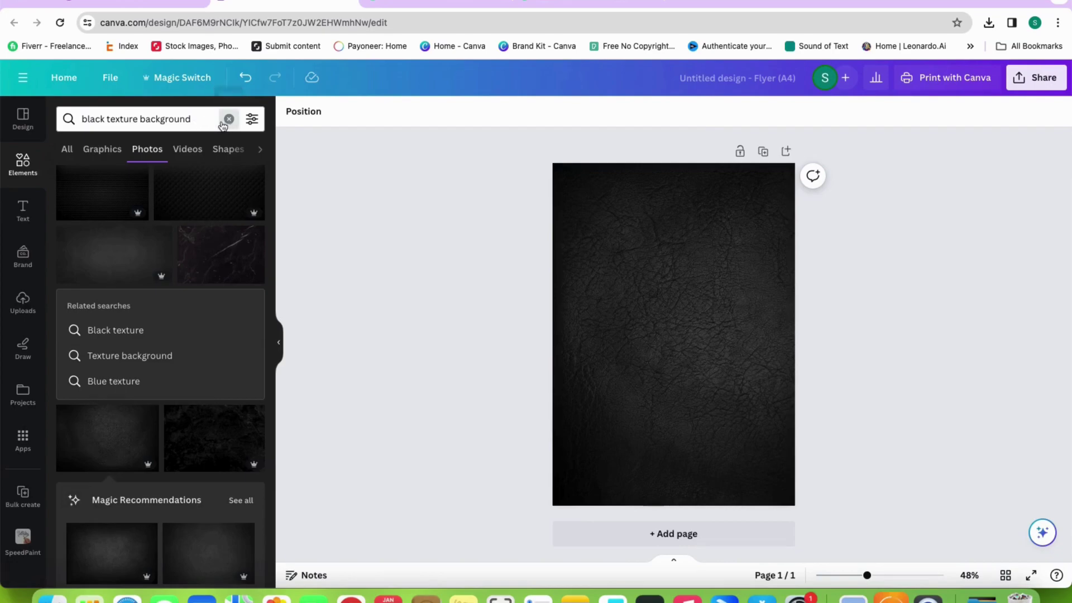
{"action": "left_click", "coordinate": [229, 119]}
Search Elements for 'stages' and browse the photo results
{"action": "type", "text": "stages"}
{"action": "key", "text": "Return"}
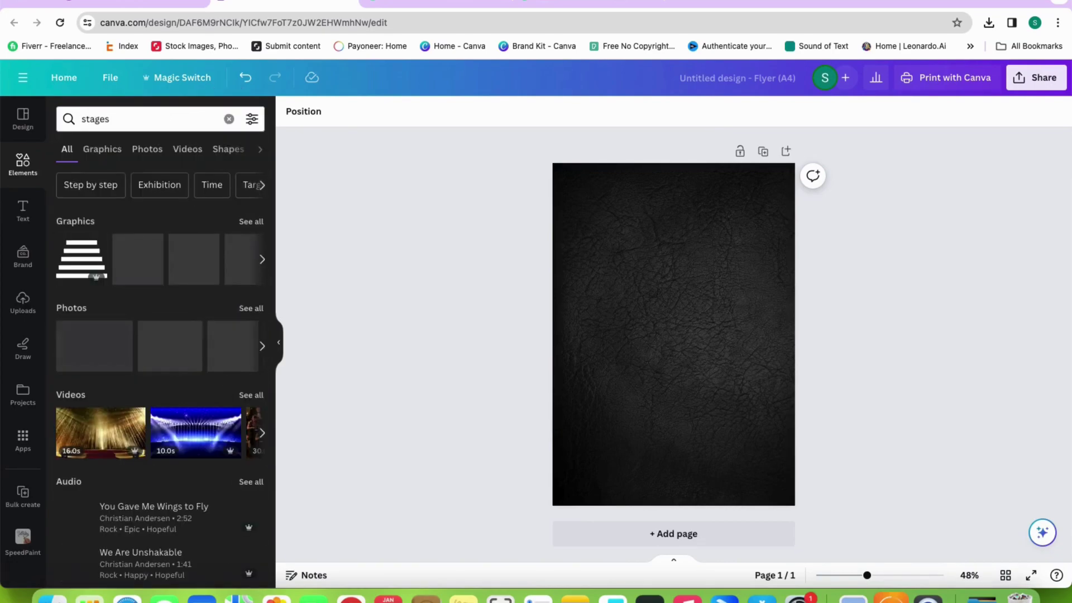
{"action": "left_click", "coordinate": [147, 149]}
{"action": "scroll", "coordinate": [161, 335], "scroll_direction": "down", "scroll_amount": 5}
{"action": "left_click", "coordinate": [116, 111]}
{"action": "left_click", "coordinate": [228, 119]}
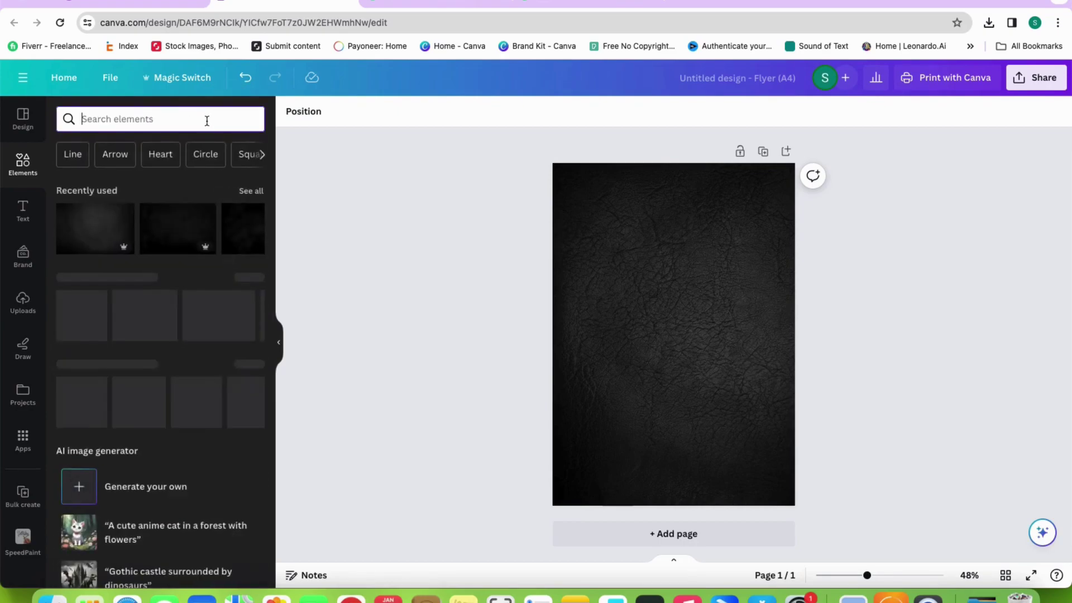
Search for 'wooden stages' and scroll through the photo results
{"action": "type", "text": "wooden stages"}
{"action": "key", "text": "Return"}
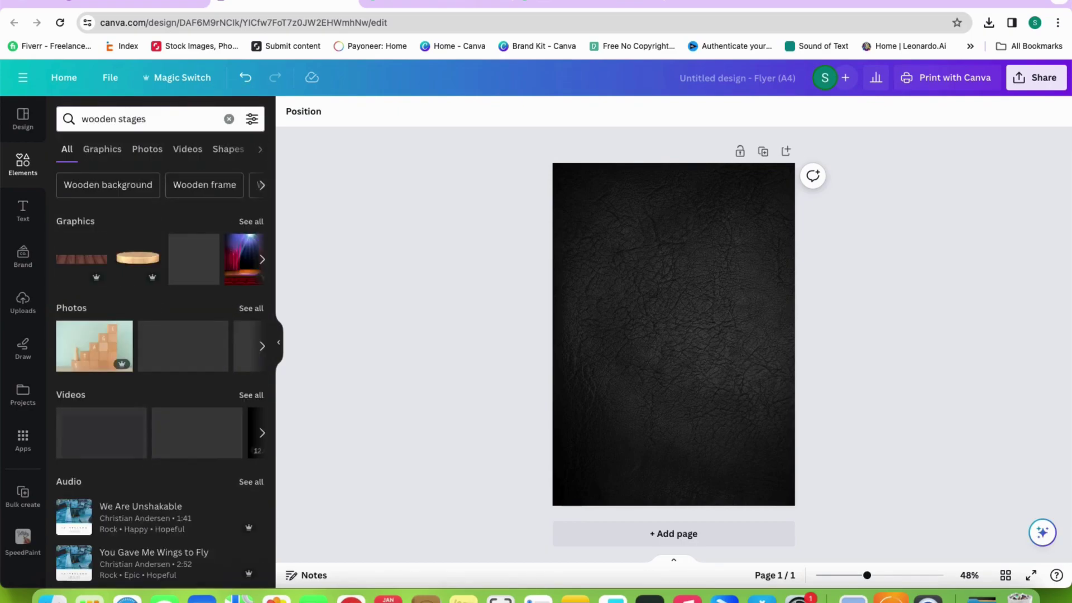
{"action": "left_click", "coordinate": [112, 152]}
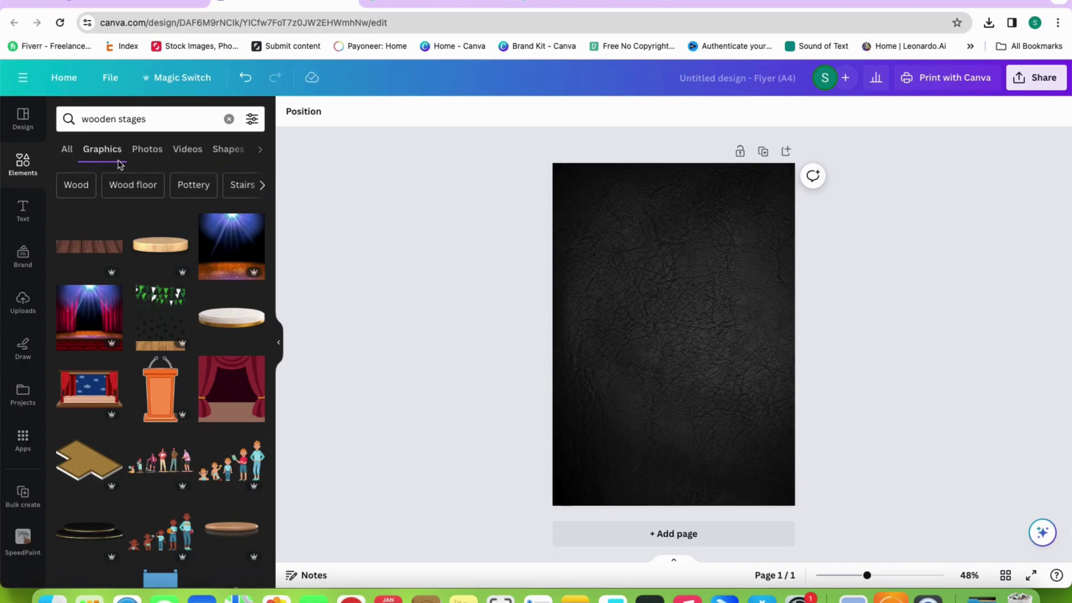
{"action": "left_click", "coordinate": [147, 149]}
{"action": "scroll", "coordinate": [168, 252], "scroll_direction": "down", "scroll_amount": 3}
{"action": "scroll", "coordinate": [197, 278], "scroll_direction": "down", "scroll_amount": 10}
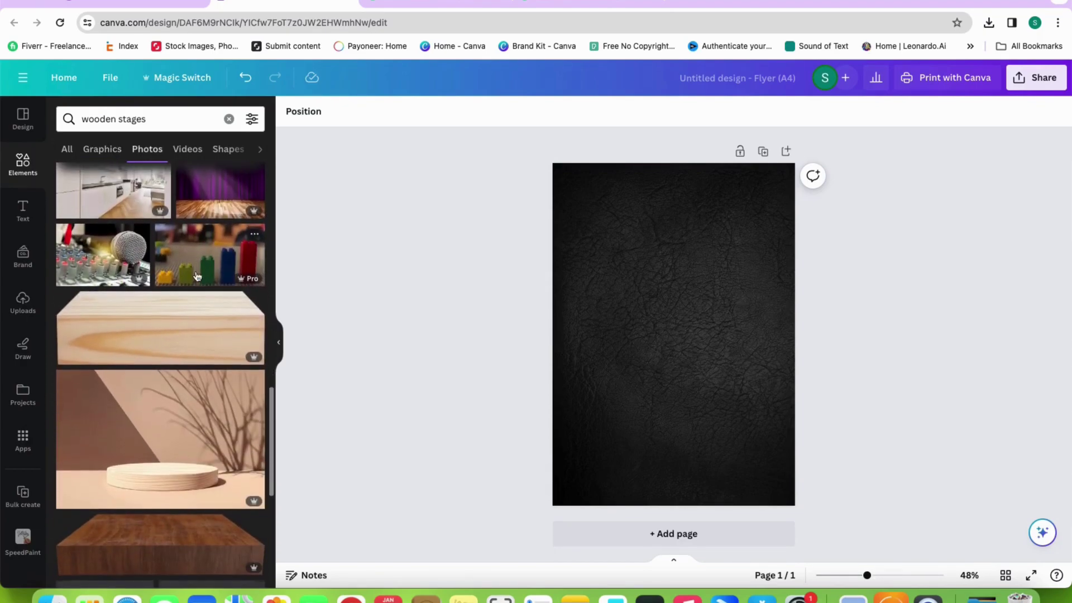
{"action": "scroll", "coordinate": [197, 277], "scroll_direction": "down", "scroll_amount": 5}
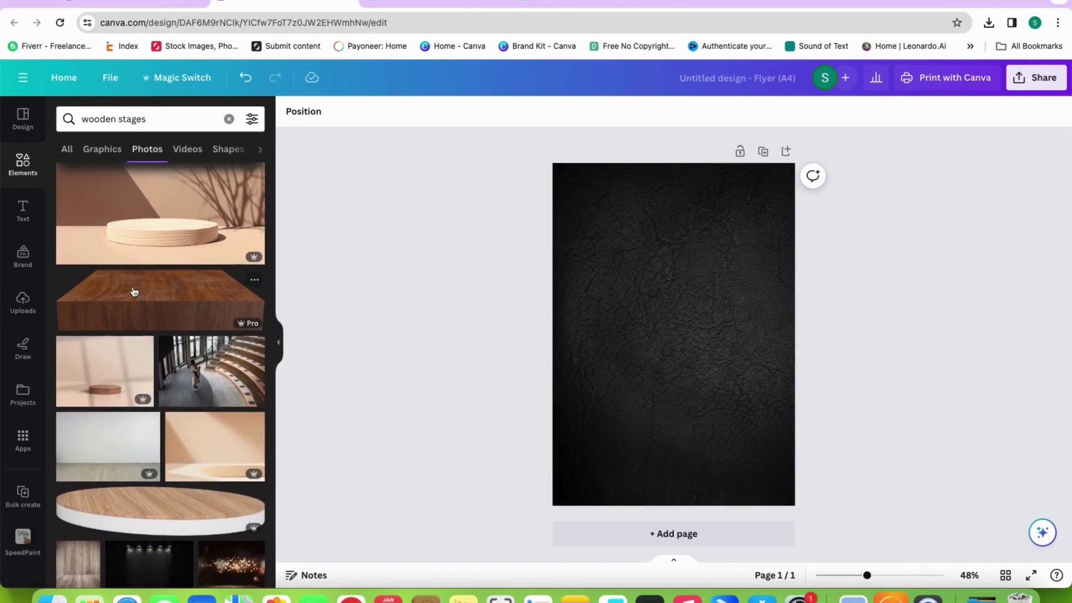
{"action": "scroll", "coordinate": [134, 291], "scroll_direction": "down", "scroll_amount": 10}
{"action": "scroll", "coordinate": [141, 286], "scroll_direction": "down", "scroll_amount": 5}
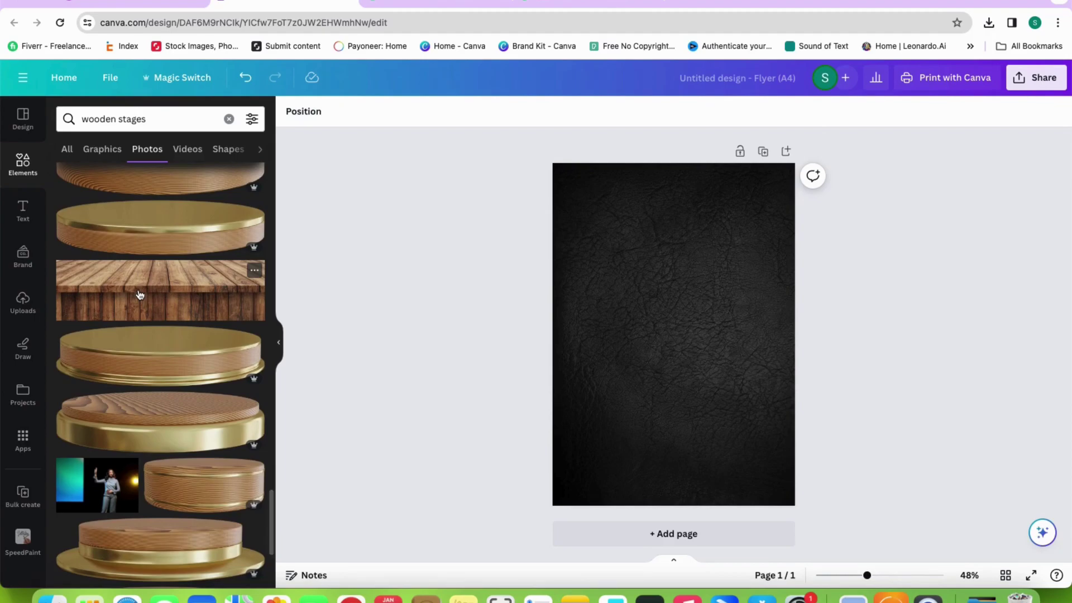
Add the wooden-plank photo at the page bottom, stretched to the right edge and raised slightly
{"action": "left_click", "coordinate": [140, 295]}
{"action": "left_click_drag", "start_coordinate": [648, 345], "coordinate": [624, 487]}
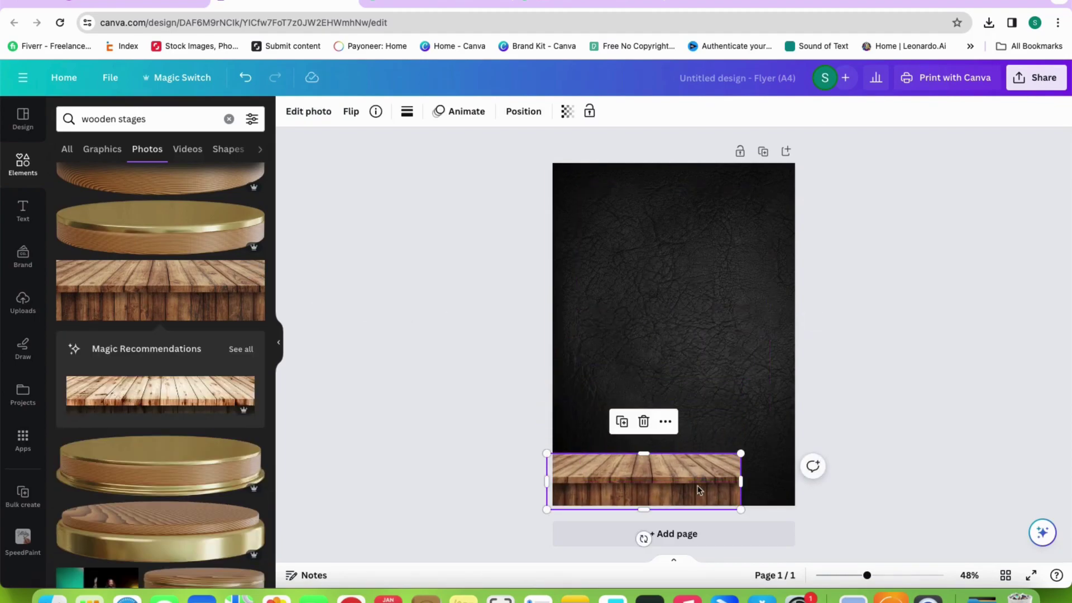
{"action": "mouse_move", "coordinate": [741, 481]}
{"action": "left_mouse_down"}
{"action": "mouse_move", "coordinate": [795, 480]}
{"action": "mouse_move", "coordinate": [751, 479]}
{"action": "left_mouse_up"}
{"action": "left_click_drag", "start_coordinate": [672, 453], "coordinate": [675, 446]}
{"action": "left_click", "coordinate": [816, 430]}
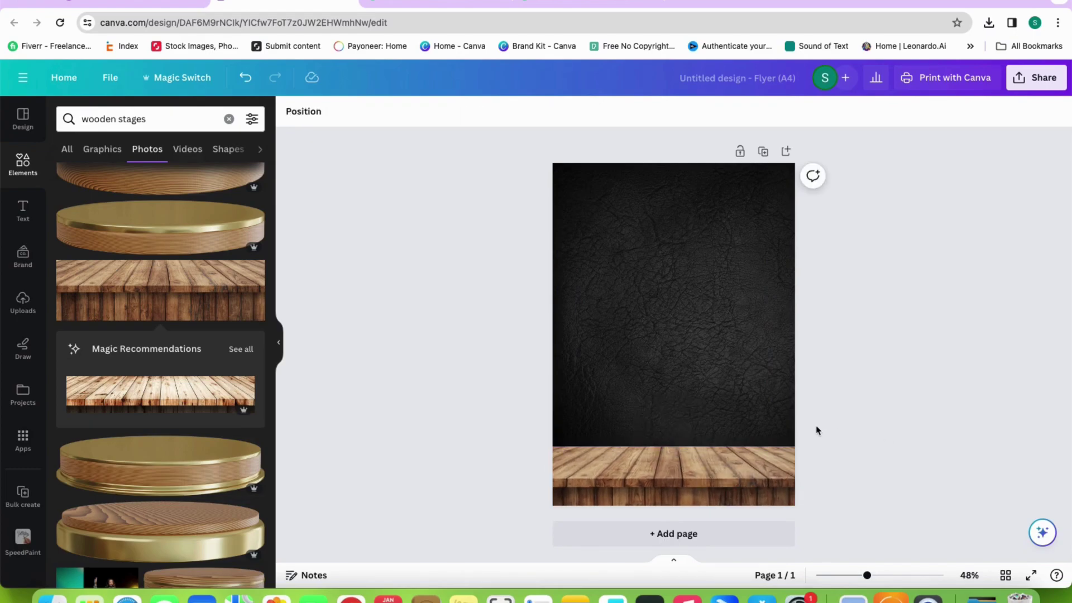
Add the rice plate image from Uploads and remove its background with BG Remover
{"action": "left_click", "coordinate": [23, 304]}
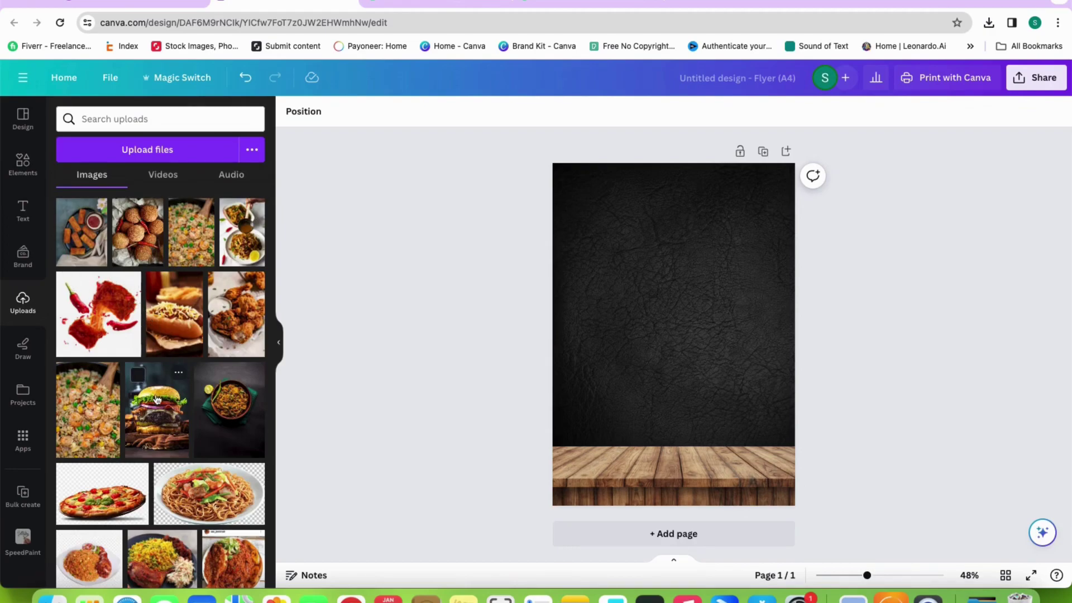
{"action": "scroll", "coordinate": [150, 340], "scroll_direction": "down", "scroll_amount": 5}
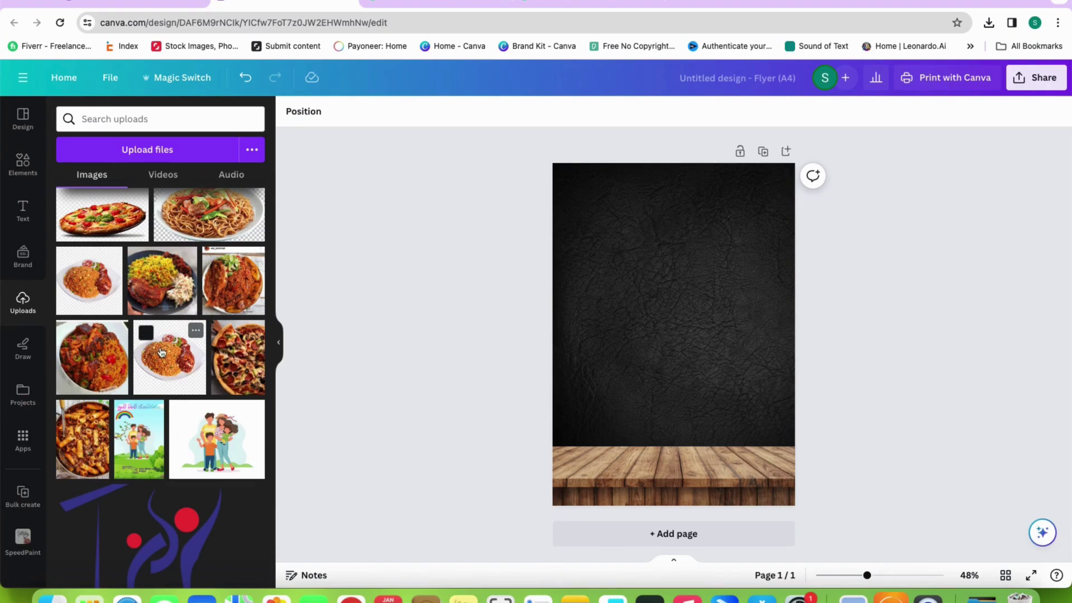
{"action": "left_click", "coordinate": [161, 352]}
{"action": "left_click", "coordinate": [289, 119]}
{"action": "left_click", "coordinate": [92, 210]}
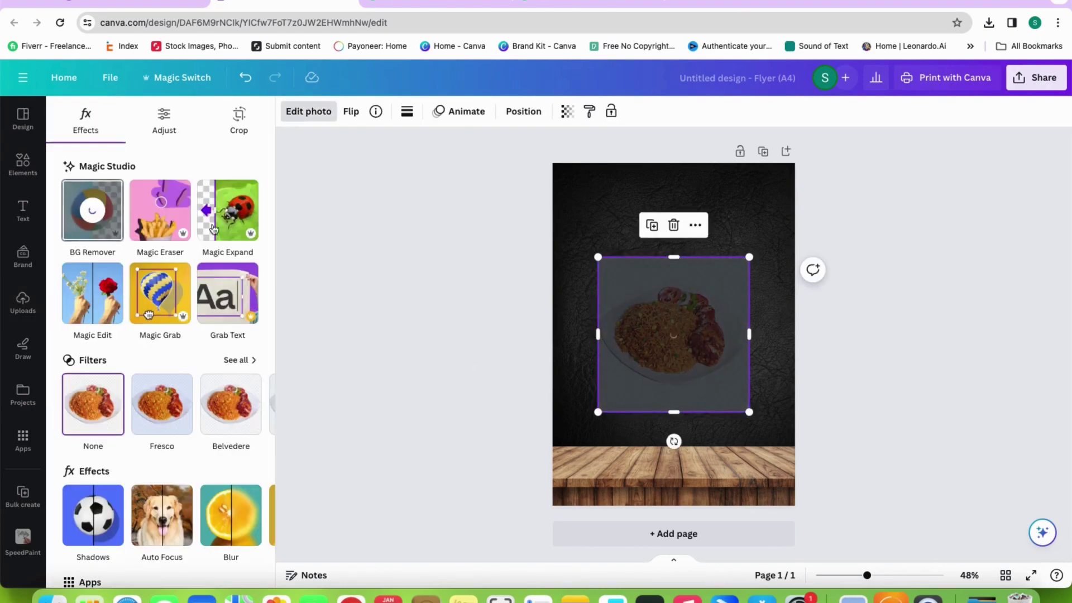
Move the rice plate onto the wooden table and shrink it to fit
{"action": "left_click_drag", "start_coordinate": [641, 301], "coordinate": [661, 403]}
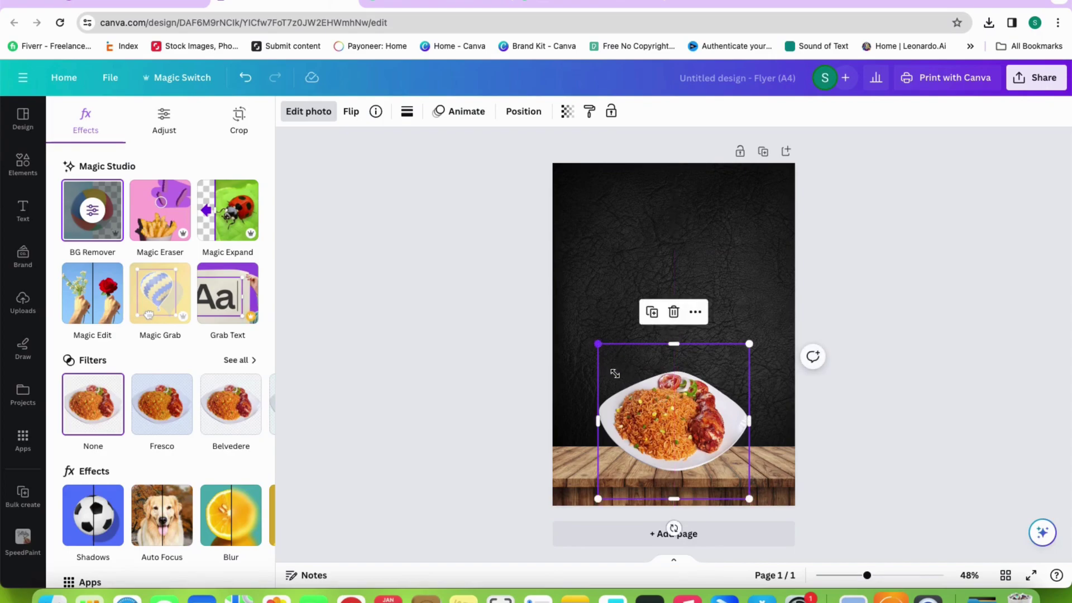
{"action": "left_click_drag", "start_coordinate": [614, 373], "coordinate": [640, 400]}
{"action": "left_click_drag", "start_coordinate": [689, 424], "coordinate": [670, 419]}
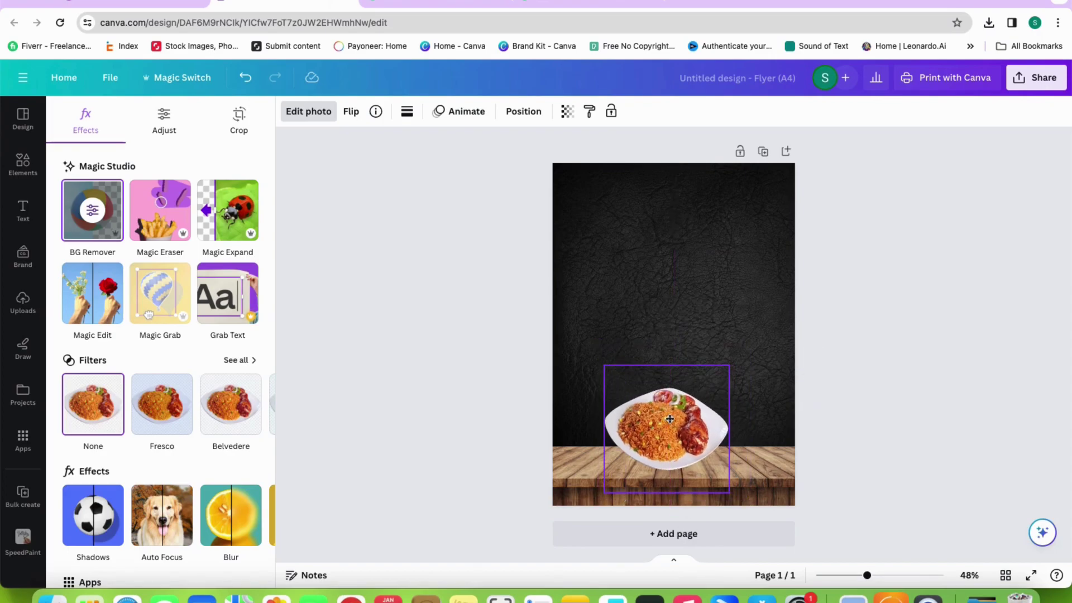
Try glow and outline shadows on the plate, settling on a drop shadow
{"action": "left_click", "coordinate": [98, 502]}
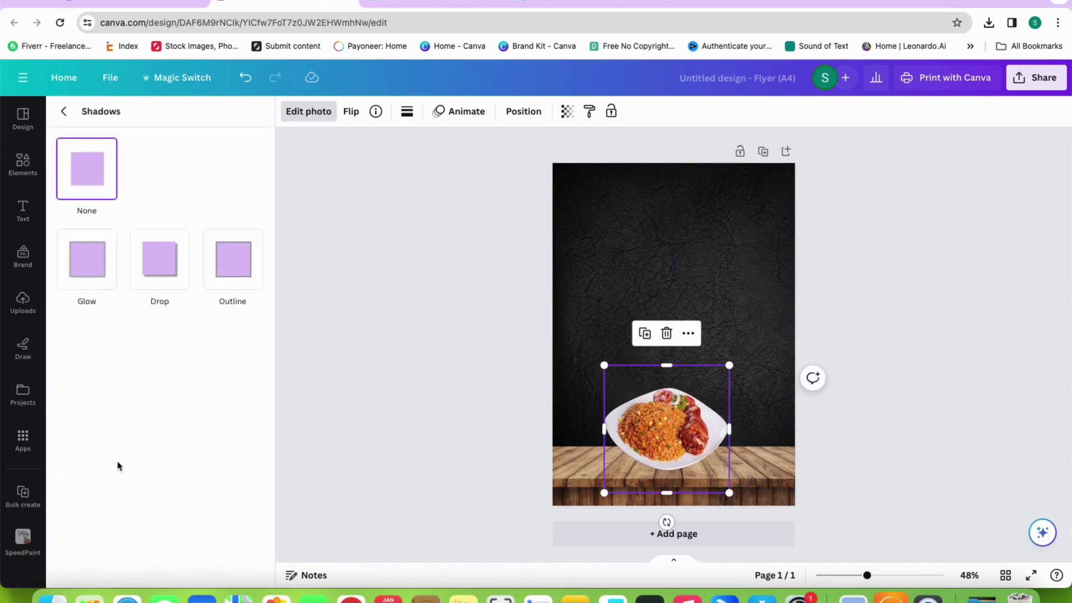
{"action": "left_click", "coordinate": [92, 262]}
{"action": "mouse_move", "coordinate": [662, 402]}
{"action": "left_mouse_down"}
{"action": "mouse_move", "coordinate": [663, 423]}
{"action": "mouse_move", "coordinate": [663, 405]}
{"action": "left_mouse_up"}
{"action": "left_click", "coordinate": [232, 260]}
{"action": "left_click", "coordinate": [187, 273]}
{"action": "key", "text": "Escape"}
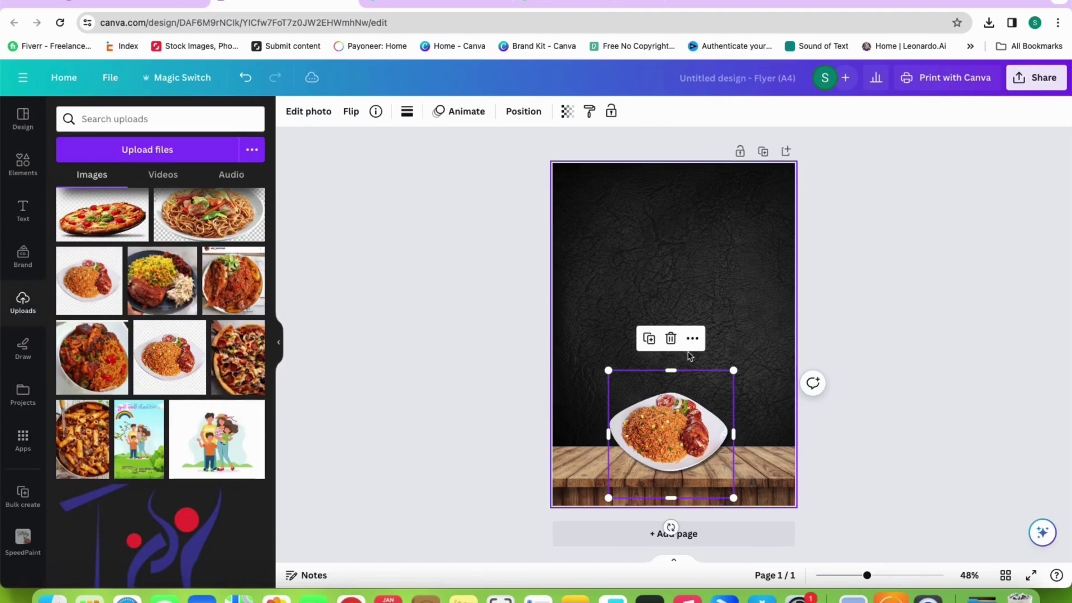
Delete the old plate and add the rice and chicken plate image from Uploads
{"action": "key", "text": "Delete"}
{"action": "scroll", "coordinate": [159, 367], "scroll_direction": "down", "scroll_amount": 2}
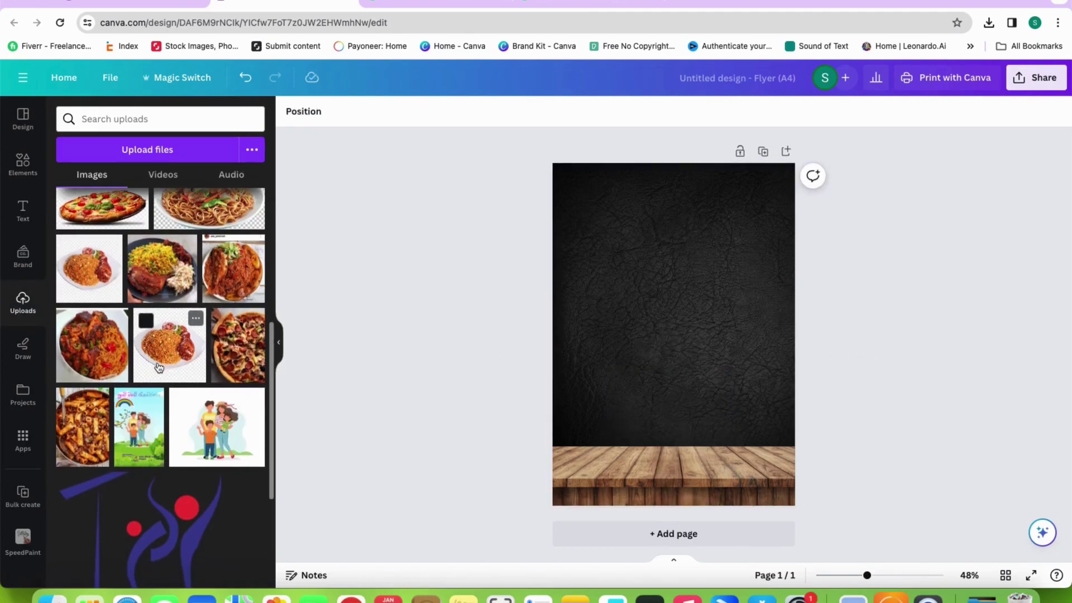
{"action": "scroll", "coordinate": [159, 367], "scroll_direction": "up", "scroll_amount": 5}
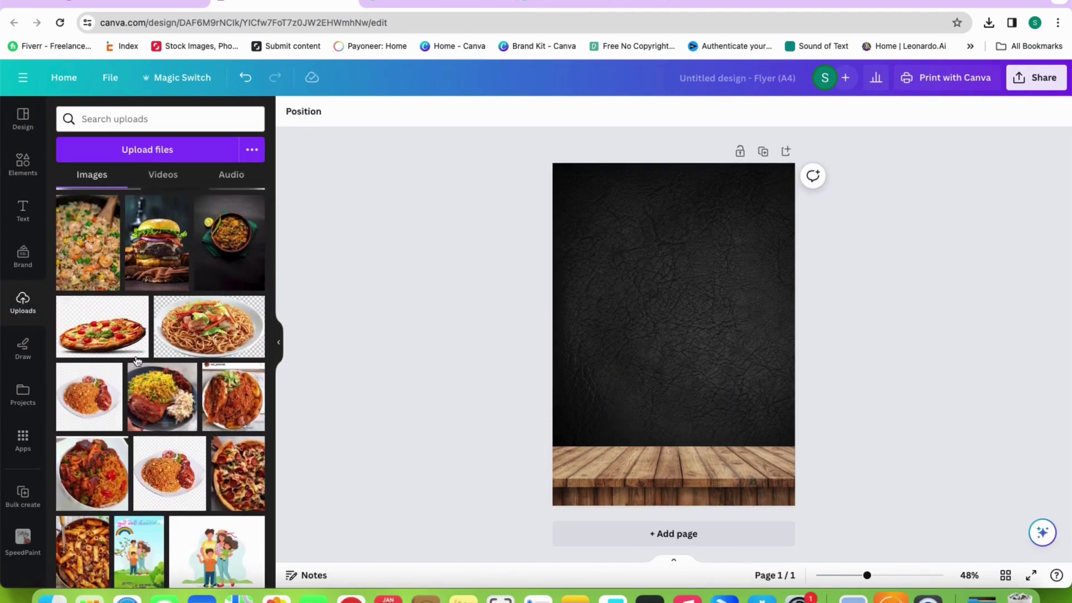
{"action": "scroll", "coordinate": [141, 361], "scroll_direction": "up", "scroll_amount": 3}
{"action": "scroll", "coordinate": [170, 377], "scroll_direction": "down", "scroll_amount": 2}
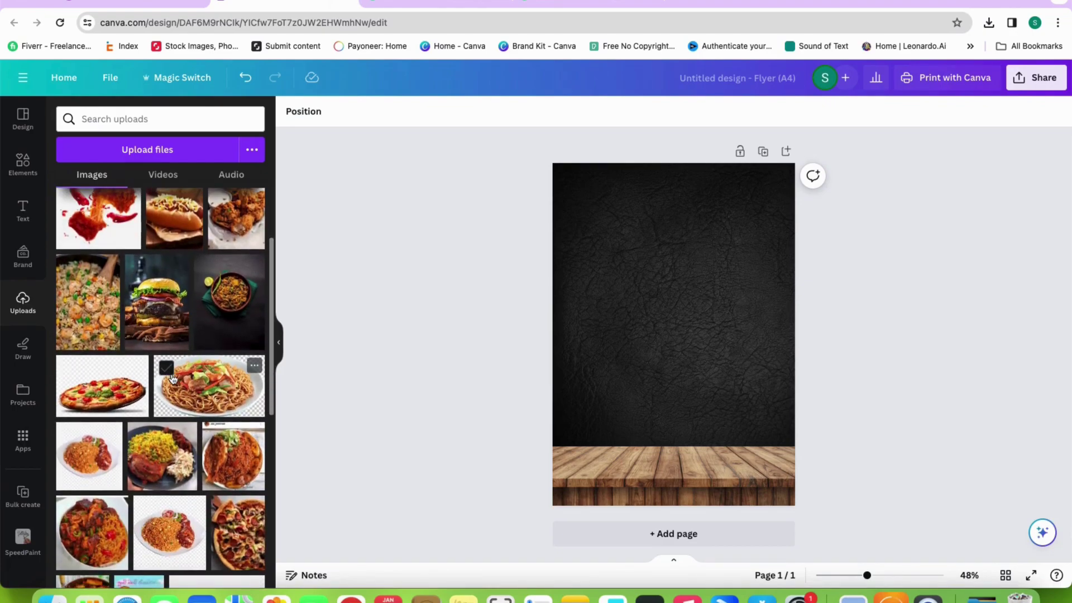
{"action": "scroll", "coordinate": [173, 379], "scroll_direction": "down", "scroll_amount": 2}
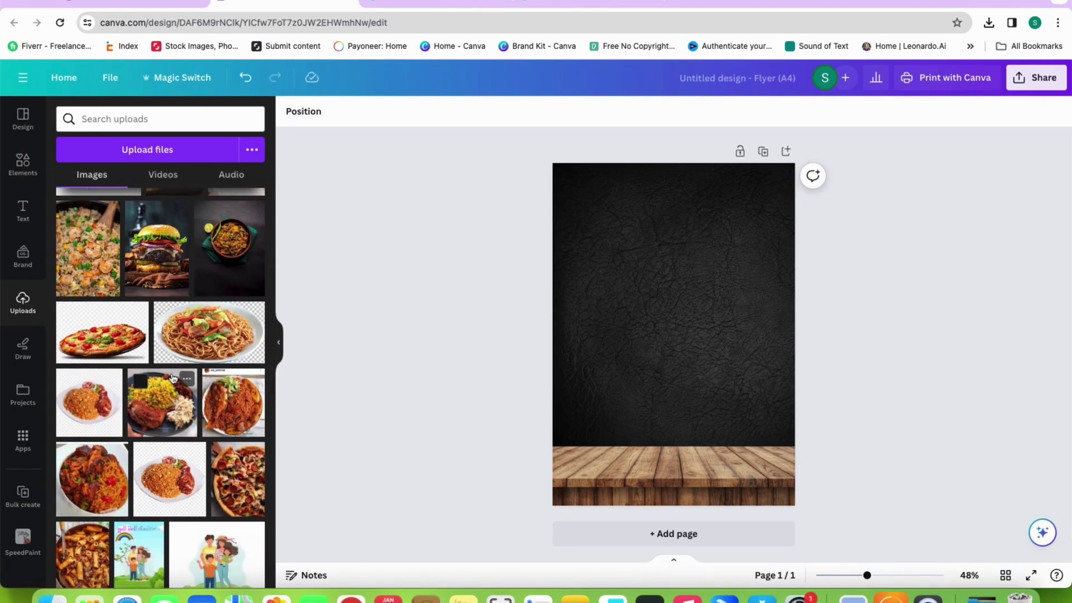
{"action": "scroll", "coordinate": [173, 378], "scroll_direction": "down", "scroll_amount": 4}
{"action": "left_click", "coordinate": [170, 334]}
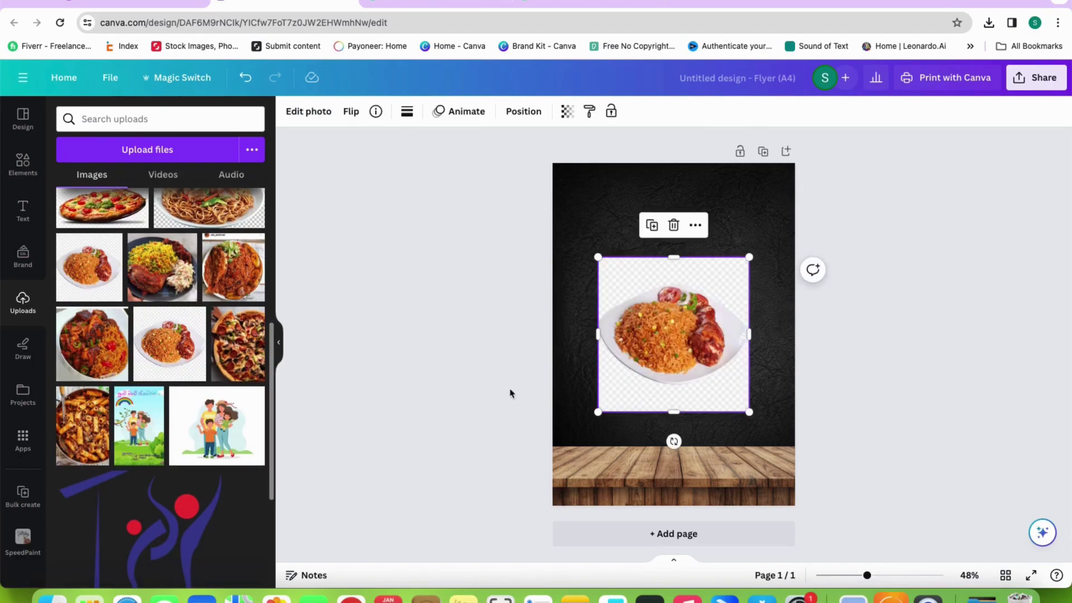
Enlarge the plate and give it a larger drop shadow
{"action": "left_click", "coordinate": [290, 112]}
{"action": "left_click_drag", "start_coordinate": [598, 258], "coordinate": [580, 255]}
{"action": "left_click", "coordinate": [93, 515]}
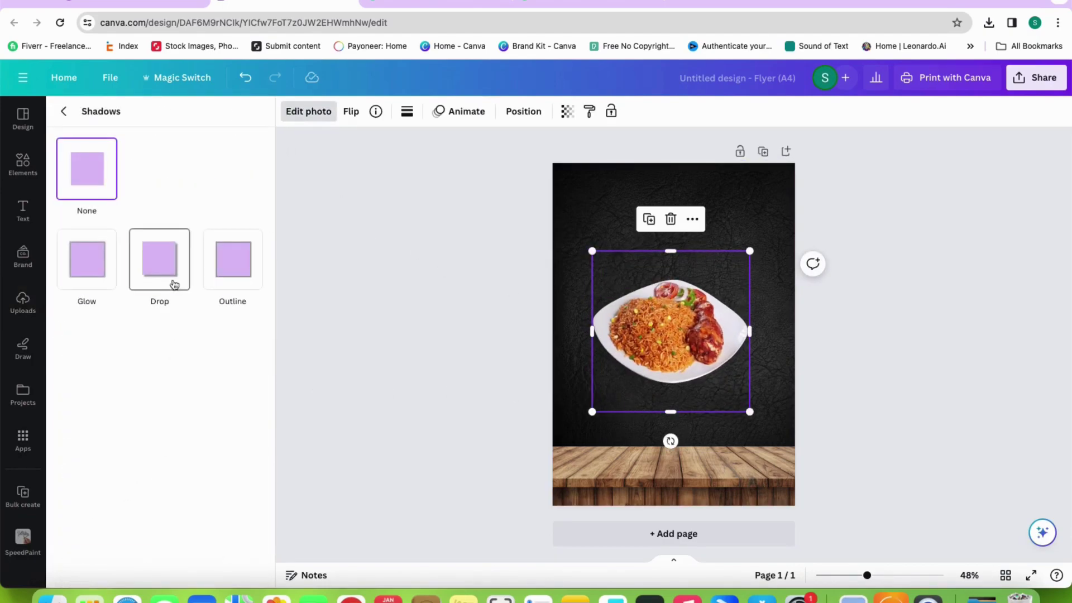
{"action": "left_click", "coordinate": [174, 284]}
{"action": "left_click_drag", "start_coordinate": [58, 345], "coordinate": [200, 356]}
Move the plate down onto the wooden table, shrink it, and centre it horizontally
{"action": "left_click_drag", "start_coordinate": [650, 325], "coordinate": [654, 418]}
{"action": "mouse_move", "coordinate": [601, 504]}
{"action": "left_mouse_down"}
{"action": "mouse_move", "coordinate": [617, 487]}
{"action": "mouse_move", "coordinate": [598, 502]}
{"action": "left_mouse_up"}
{"action": "mouse_move", "coordinate": [675, 447]}
{"action": "left_mouse_down"}
{"action": "mouse_move", "coordinate": [690, 442]}
{"action": "mouse_move", "coordinate": [679, 440]}
{"action": "left_mouse_up"}
{"action": "left_click", "coordinate": [888, 374]}
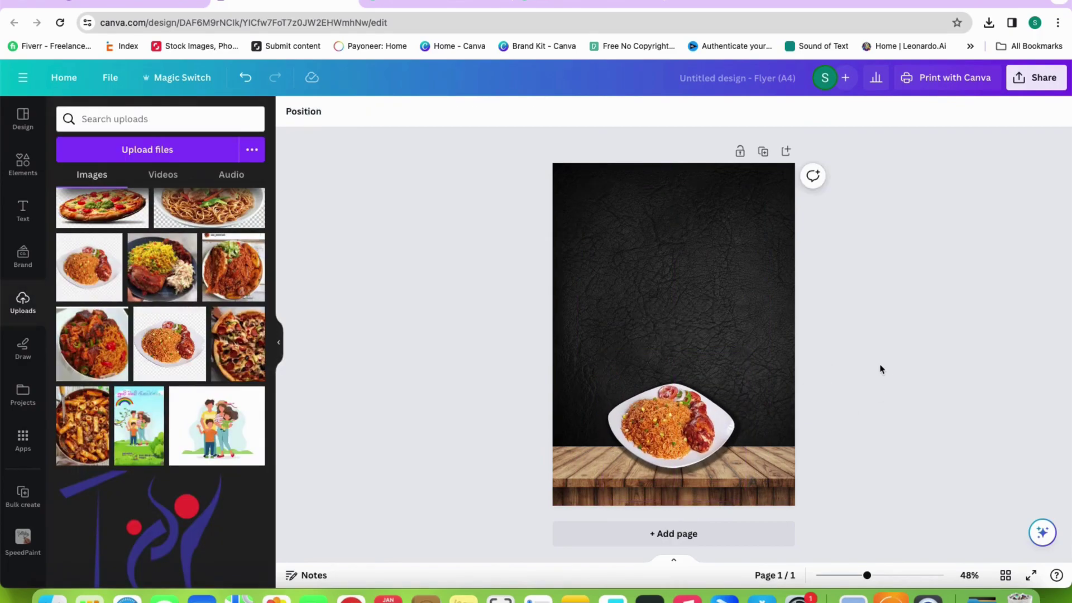
Blur the whole background image at intensity 21 and nudge the food plate slightly higher
{"action": "left_click", "coordinate": [704, 332]}
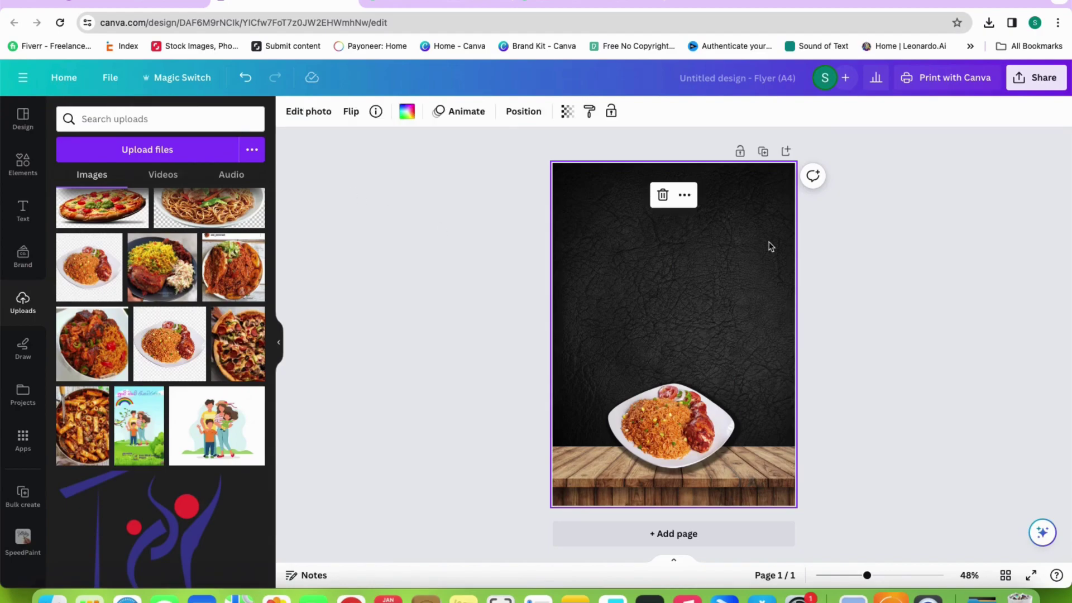
{"action": "double_click", "coordinate": [659, 238]}
{"action": "left_click", "coordinate": [93, 128]}
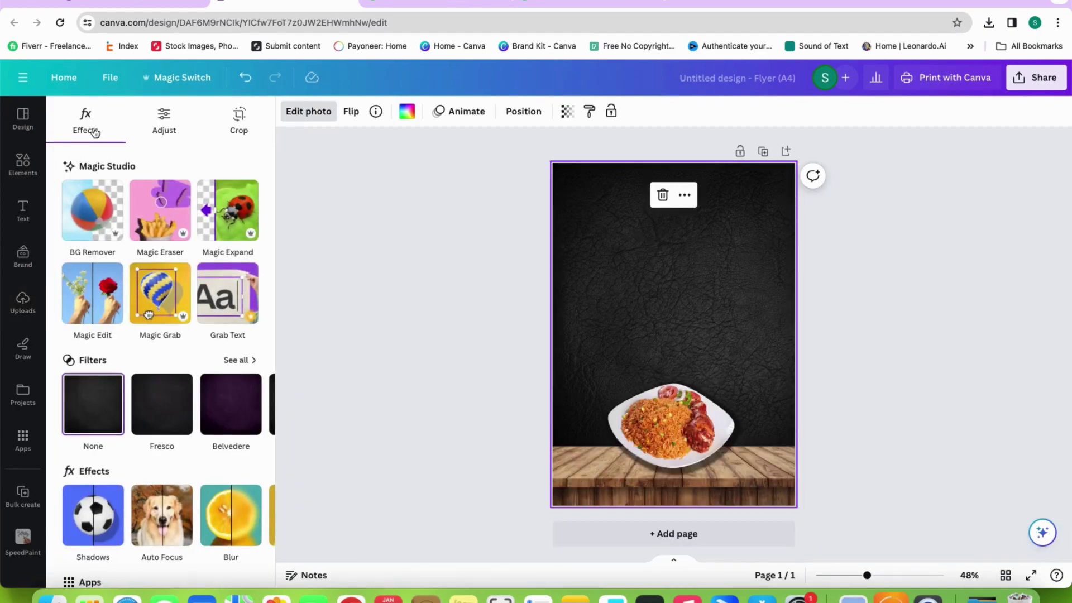
{"action": "left_click", "coordinate": [254, 514]}
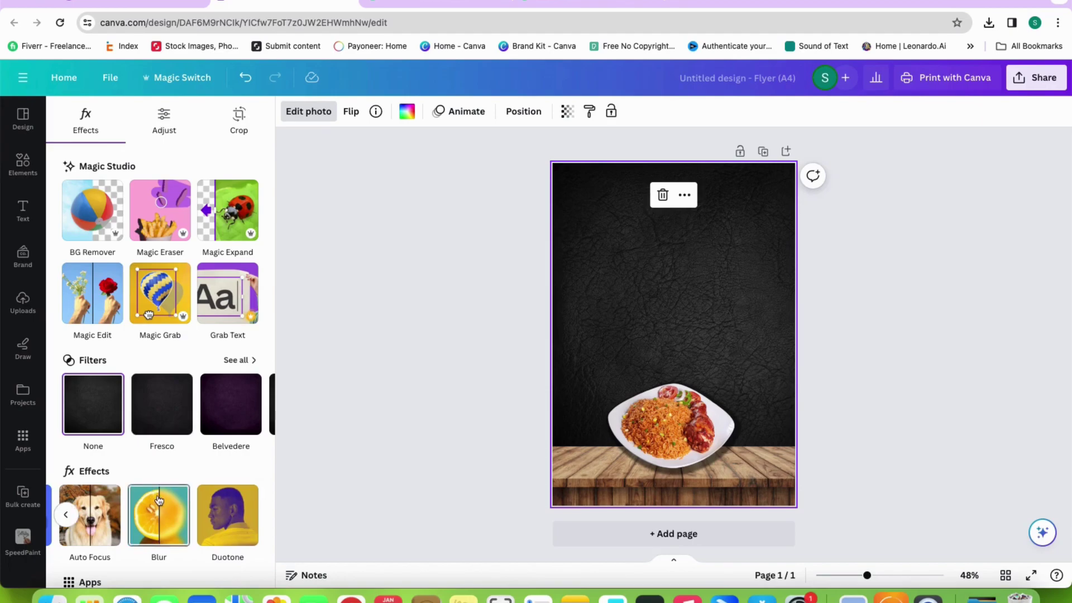
{"action": "left_click", "coordinate": [160, 515]}
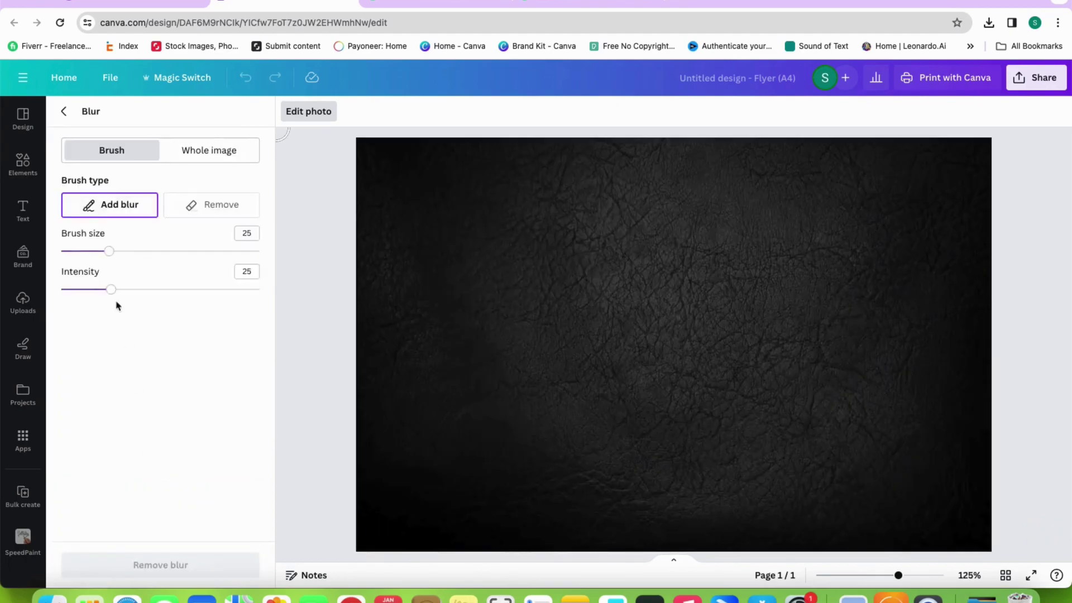
{"action": "left_click", "coordinate": [221, 151]}
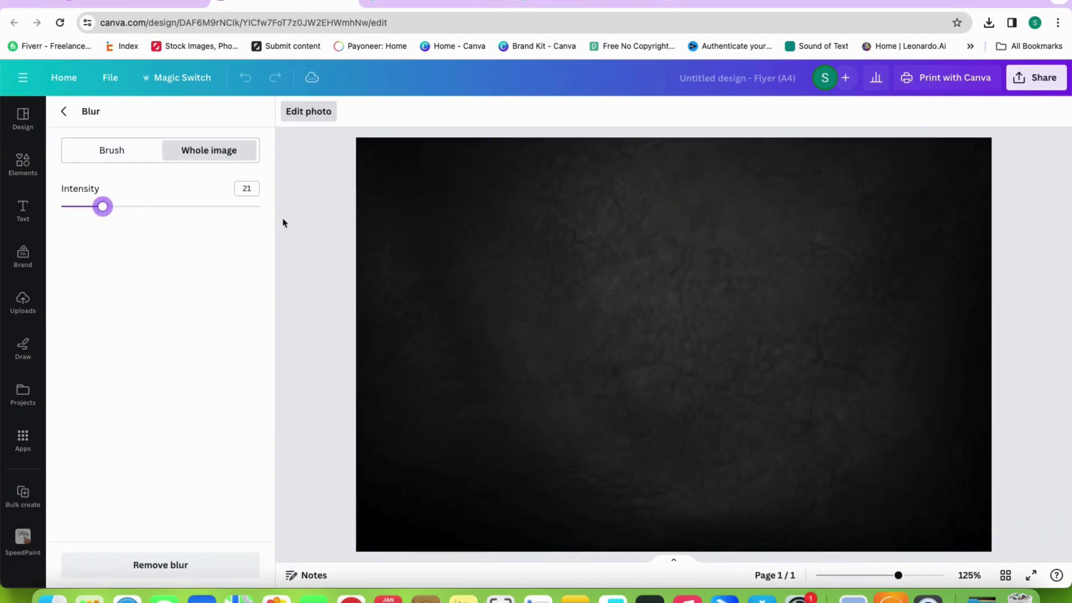
{"action": "left_click", "coordinate": [65, 114]}
{"action": "left_click_drag", "start_coordinate": [637, 431], "coordinate": [654, 420]}
{"action": "left_click", "coordinate": [894, 408]}
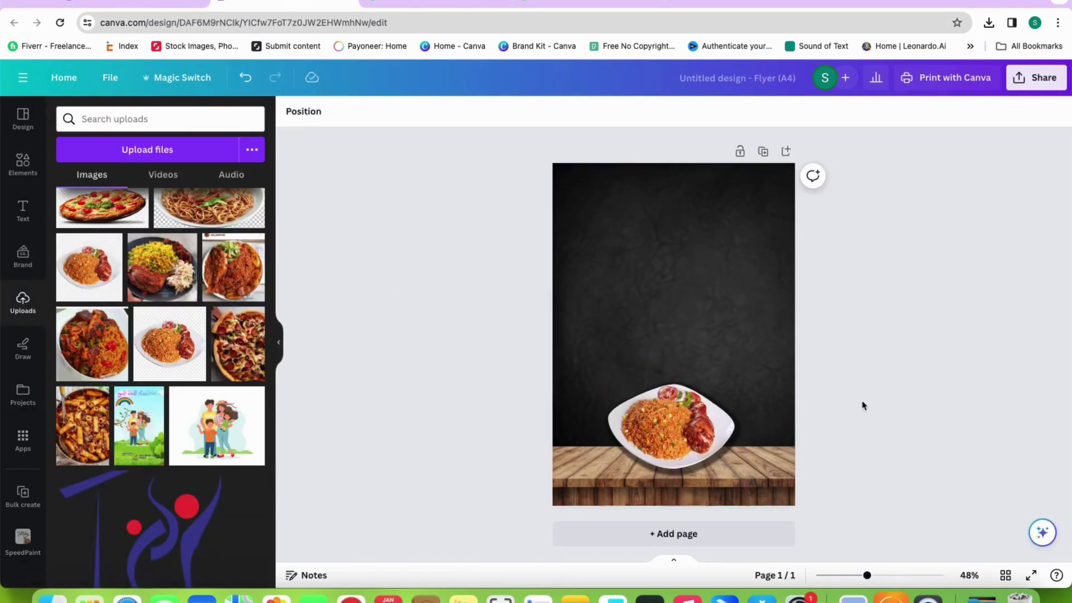
Add a subheading reading 'janahith' and place it at the top-left corner
{"action": "left_click", "coordinate": [20, 211]}
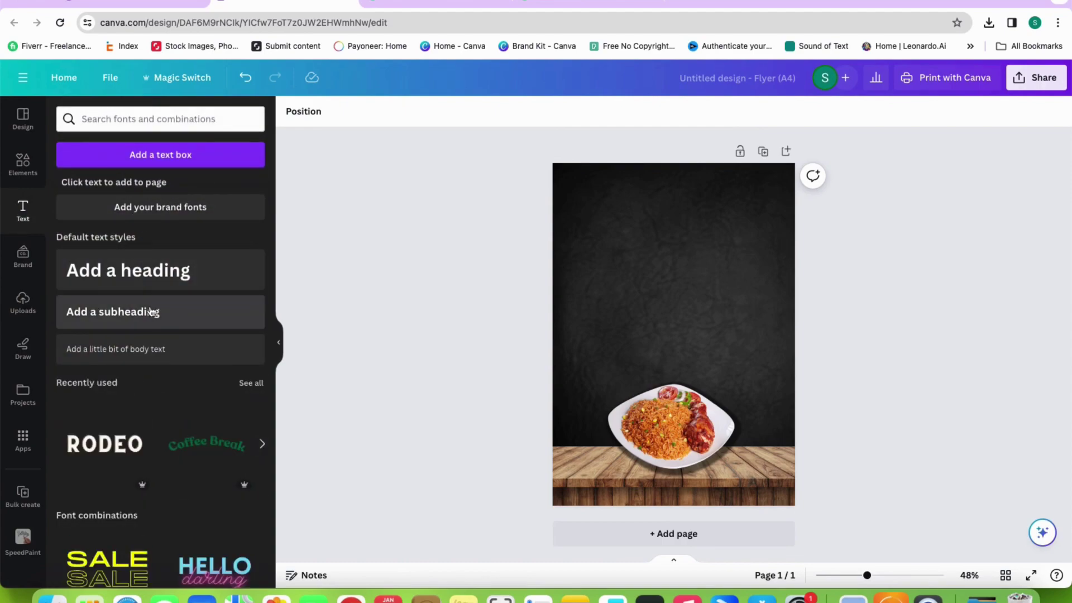
{"action": "left_click", "coordinate": [151, 312]}
{"action": "type", "text": "janahithe"}
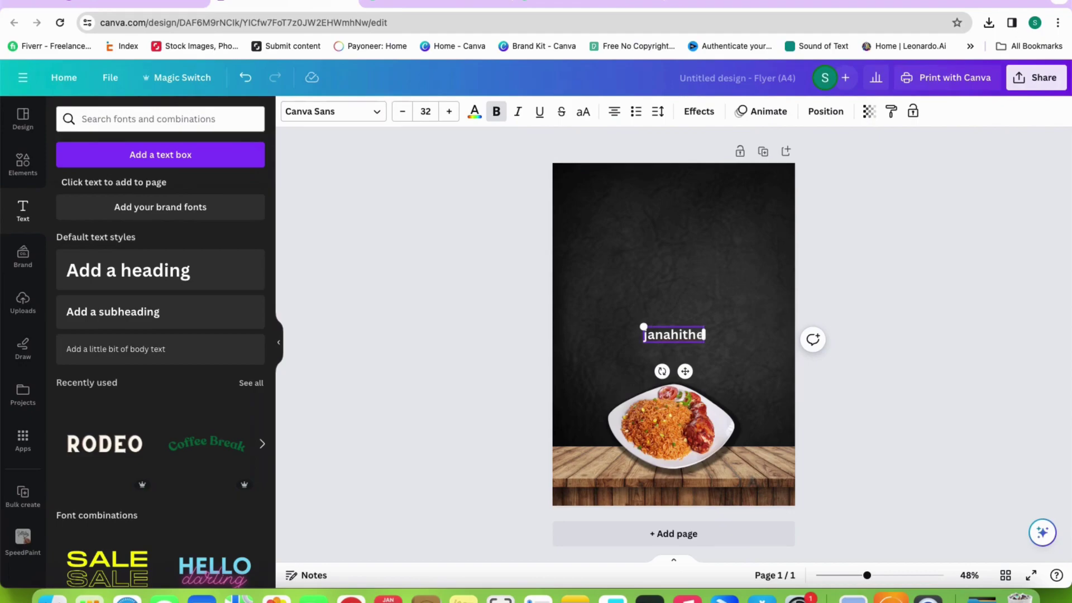
{"action": "type", "text": "a"}
{"action": "key", "text": "BackSpace"}
{"action": "key", "text": "BackSpace"}
{"action": "left_click", "coordinate": [751, 319]}
{"action": "left_click_drag", "start_coordinate": [681, 339], "coordinate": [597, 192]}
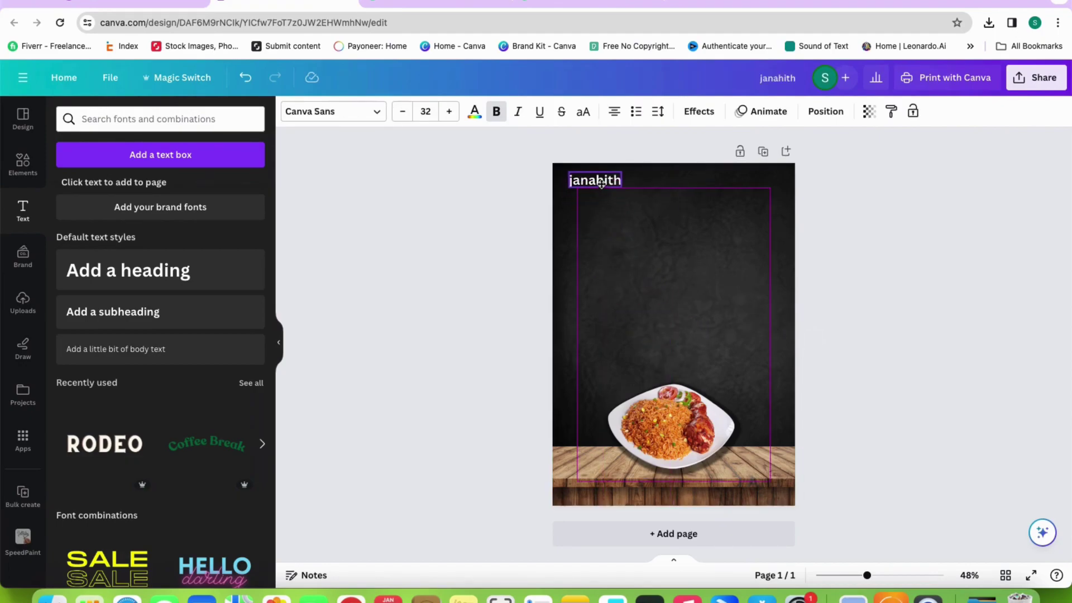
{"action": "left_click", "coordinate": [635, 219]}
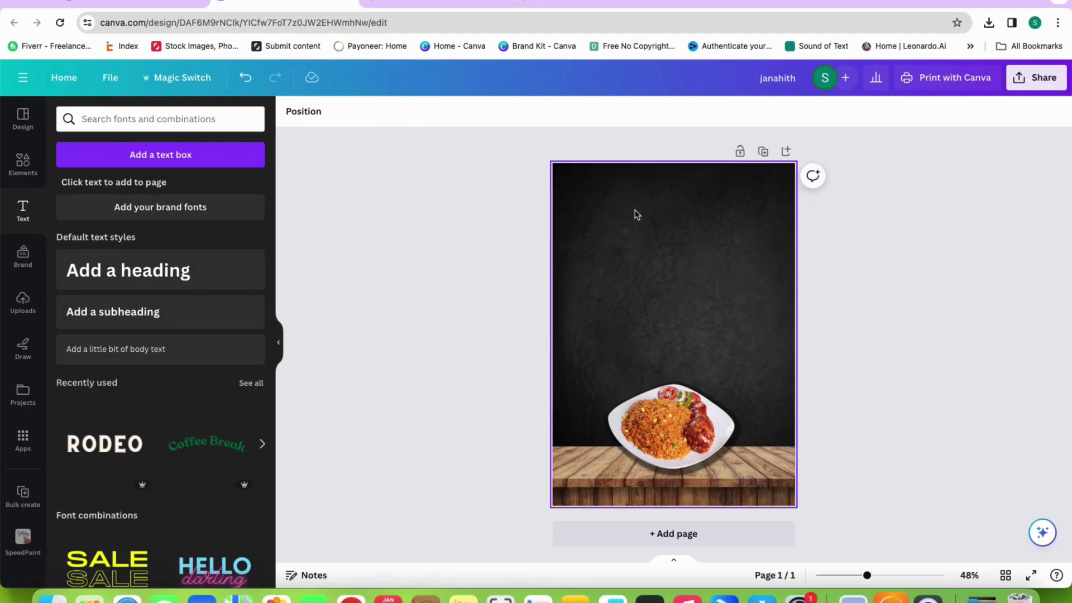
{"action": "left_click", "coordinate": [596, 194]}
{"action": "left_click", "coordinate": [593, 183]}
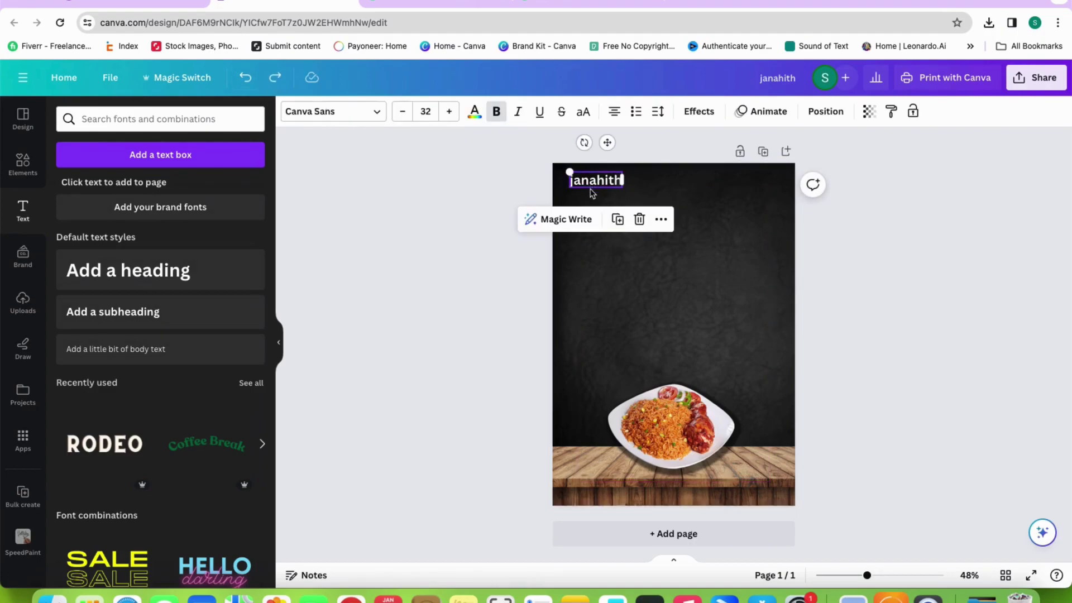
{"action": "left_click", "coordinate": [614, 254]}
Add a second subheading 'HOTEL' in all capitals just below janahith
{"action": "left_click", "coordinate": [129, 311]}
{"action": "type", "text": "hotel"}
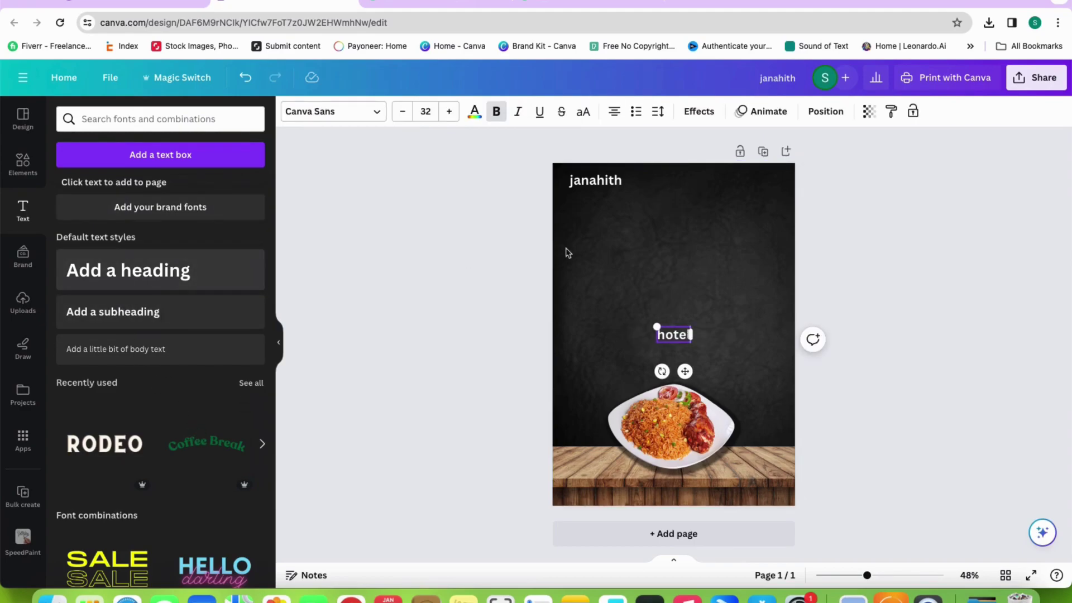
{"action": "left_click", "coordinate": [583, 111]}
{"action": "left_click", "coordinate": [698, 274]}
{"action": "left_click_drag", "start_coordinate": [681, 339], "coordinate": [595, 196]}
Apply the Apricots handwriting font to the janahith text
{"action": "left_click", "coordinate": [593, 177]}
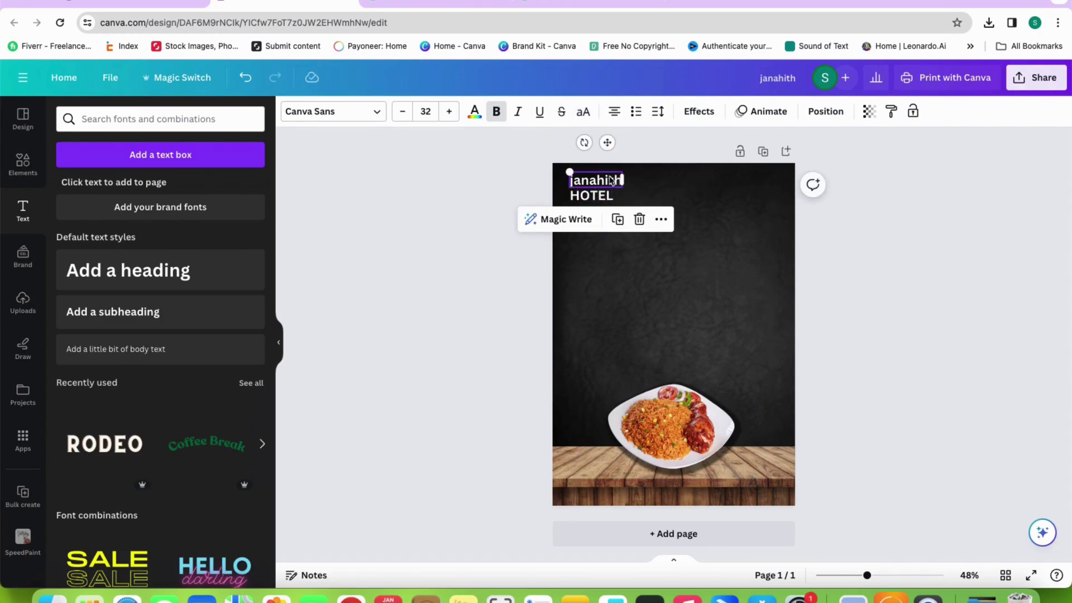
{"action": "key", "text": "super+a"}
{"action": "left_click", "coordinate": [593, 179]}
{"action": "double_click", "coordinate": [594, 178]}
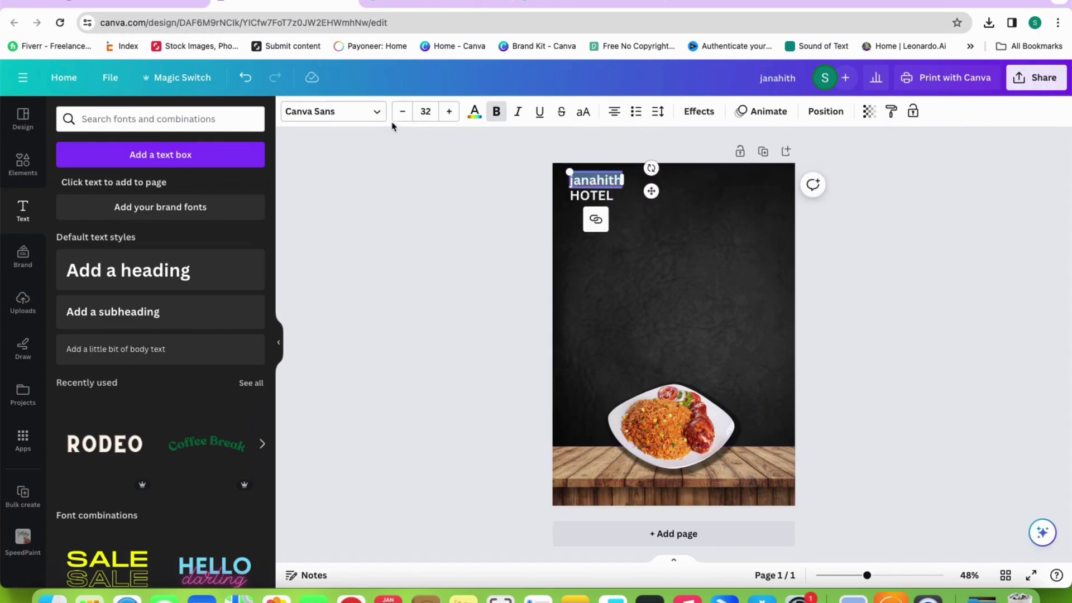
{"action": "left_click", "coordinate": [335, 111]}
{"action": "left_click", "coordinate": [86, 180]}
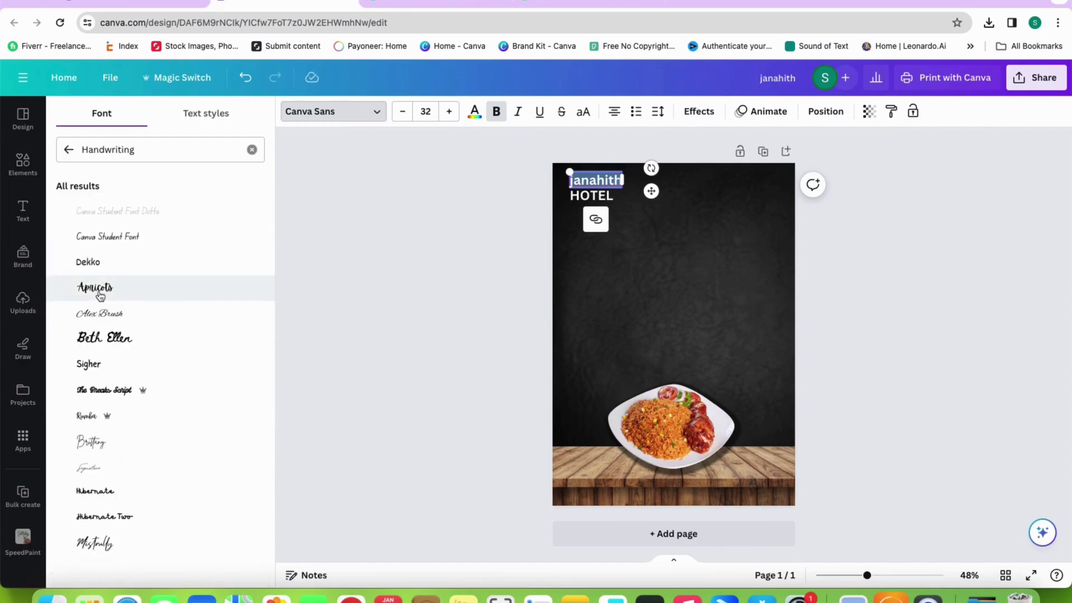
{"action": "left_click", "coordinate": [96, 288]}
{"action": "key", "text": "Escape"}
{"action": "left_click", "coordinate": [535, 288]}
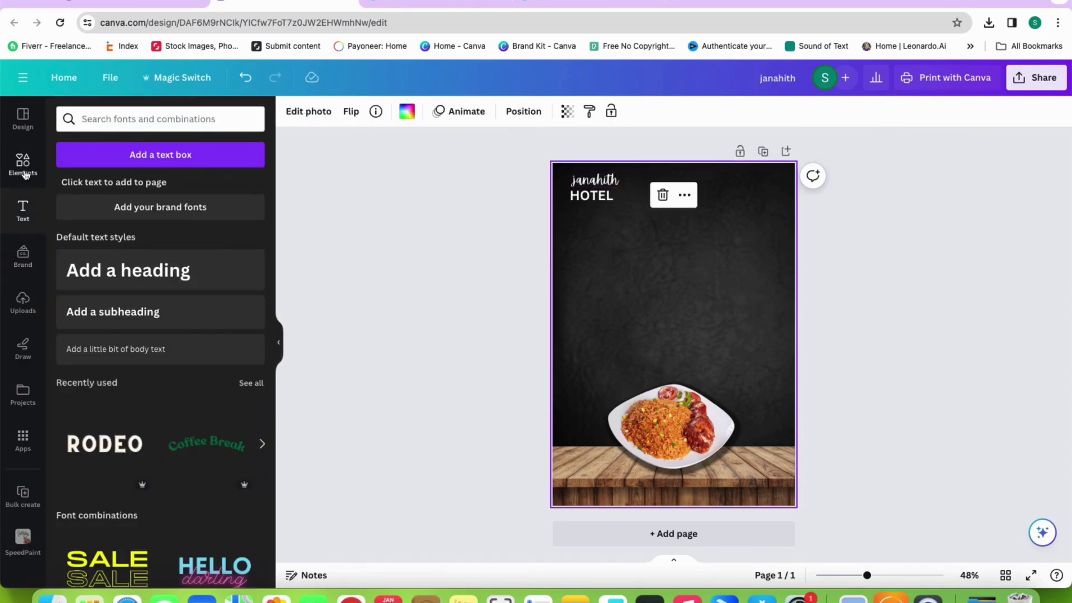
{"action": "left_click", "coordinate": [24, 175]}
Search graphics for 'spoon and fork' and add the yellow fork-and-spoon graphic
{"action": "left_click", "coordinate": [229, 119]}
{"action": "type", "text": "spoon and o"}
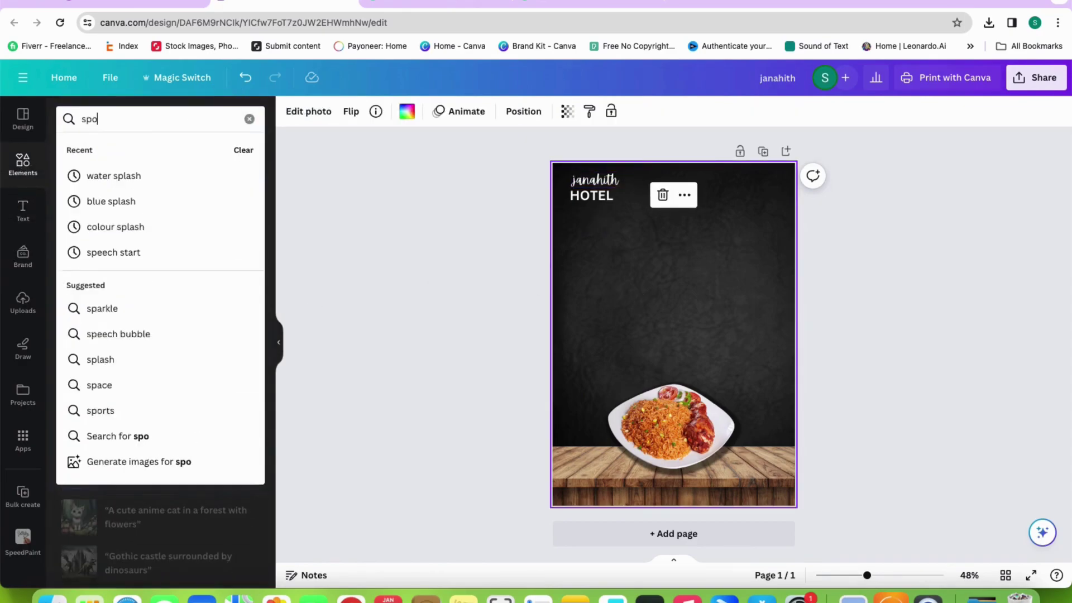
{"action": "key", "text": "BackSpace"}
{"action": "type", "text": "fork"}
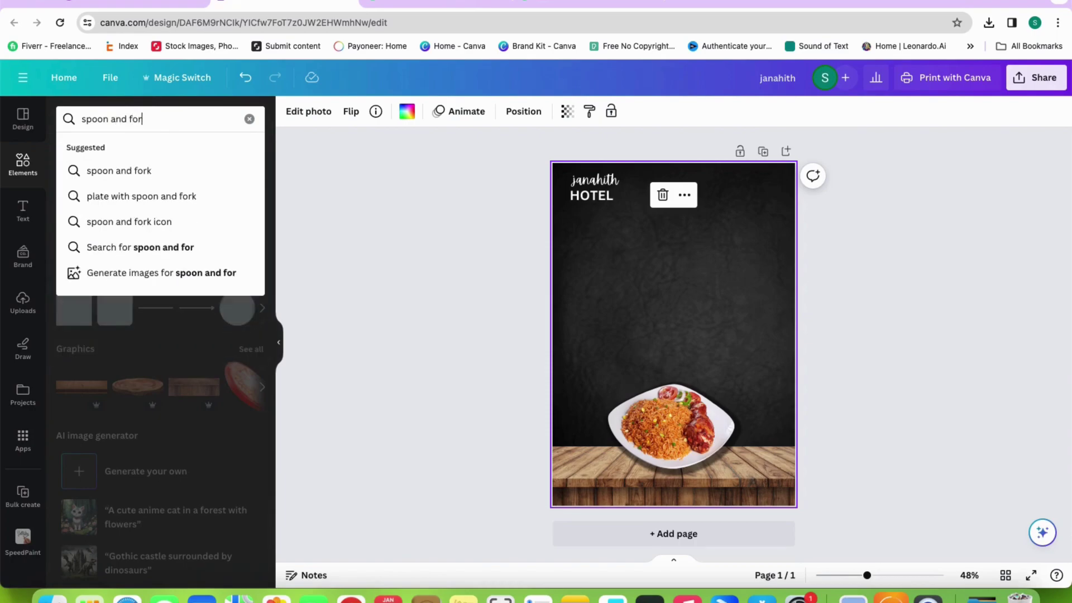
{"action": "key", "text": "Return"}
{"action": "left_click", "coordinate": [102, 149]}
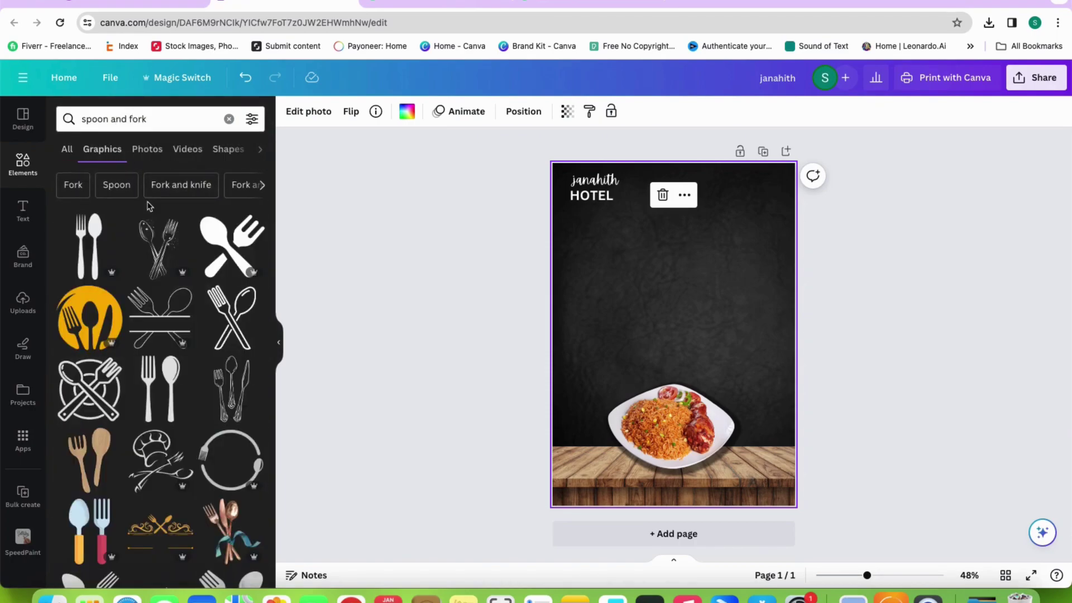
{"action": "left_click", "coordinate": [91, 314]}
Move the fork-and-spoon graphic toward the top-left and shrink it to a small icon
{"action": "left_click_drag", "start_coordinate": [677, 324], "coordinate": [612, 268]}
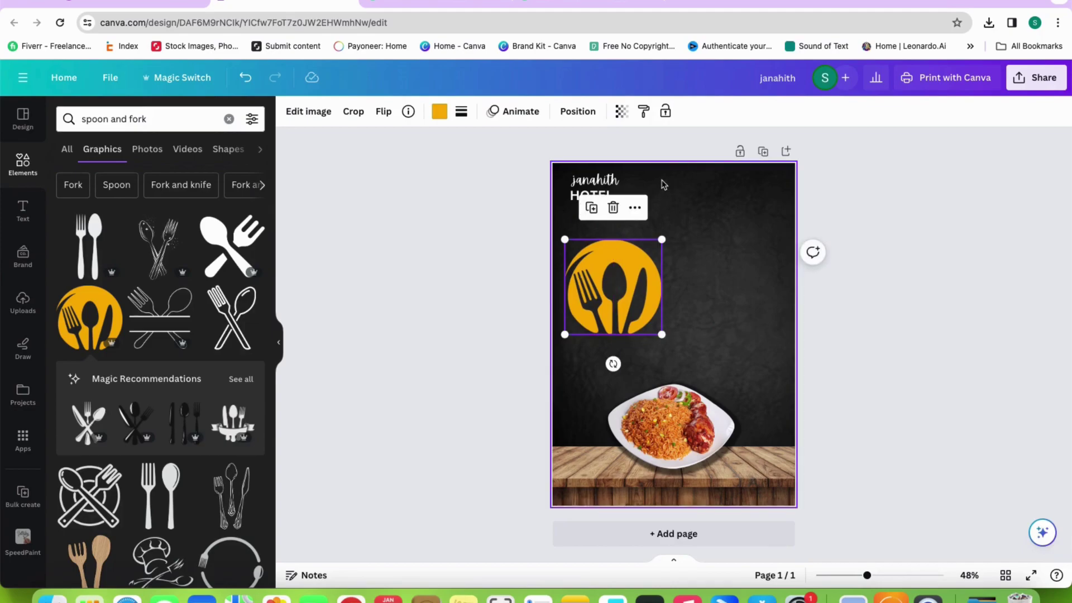
{"action": "left_click", "coordinate": [612, 185]}
{"action": "left_click_drag", "start_coordinate": [612, 184], "coordinate": [636, 184]}
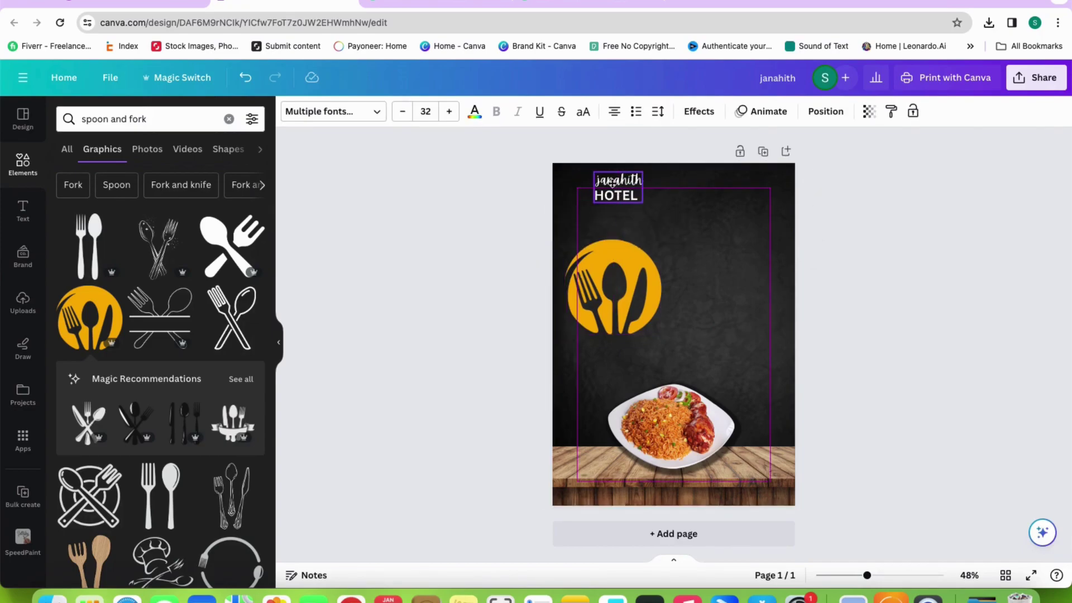
{"action": "left_click", "coordinate": [660, 331]}
{"action": "left_click_drag", "start_coordinate": [661, 330], "coordinate": [584, 259]}
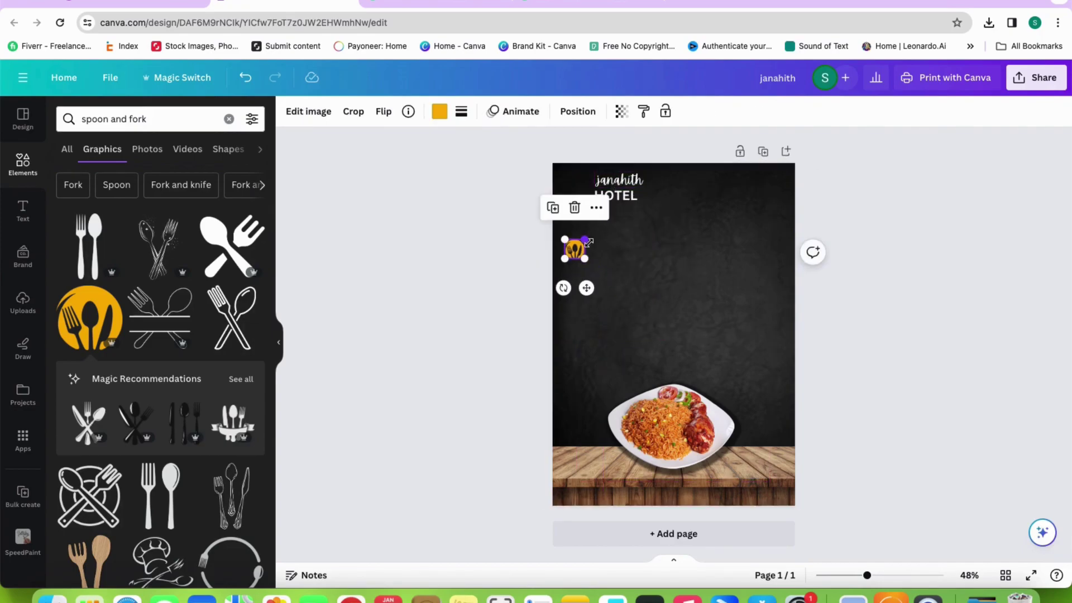
Place the fork icon beside the HOTEL title and shift the title left next to it
{"action": "scroll", "coordinate": [588, 242], "scroll_direction": "up", "scroll_amount": 2}
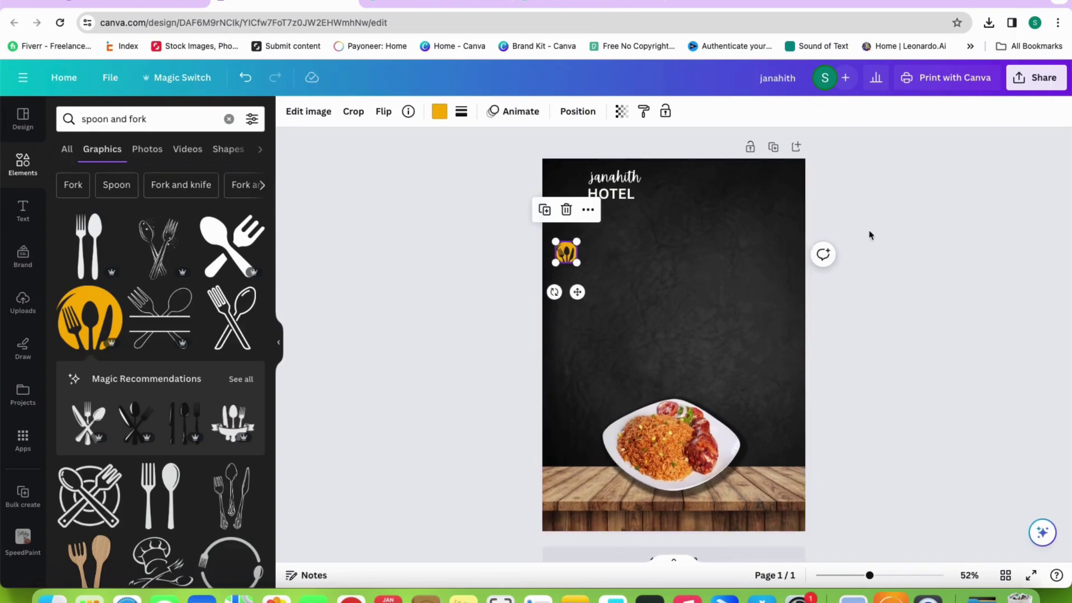
{"action": "left_click", "coordinate": [665, 250]}
{"action": "scroll", "coordinate": [665, 250], "scroll_direction": "up", "scroll_amount": 5}
{"action": "scroll", "coordinate": [605, 242], "scroll_direction": "down", "scroll_amount": 3}
{"action": "left_click_drag", "start_coordinate": [514, 256], "coordinate": [510, 148]}
{"action": "left_click", "coordinate": [597, 152]}
{"action": "left_click_drag", "start_coordinate": [597, 152], "coordinate": [581, 152]}
{"action": "left_click", "coordinate": [642, 167]}
{"action": "scroll", "coordinate": [716, 234], "scroll_direction": "down", "scroll_amount": 4}
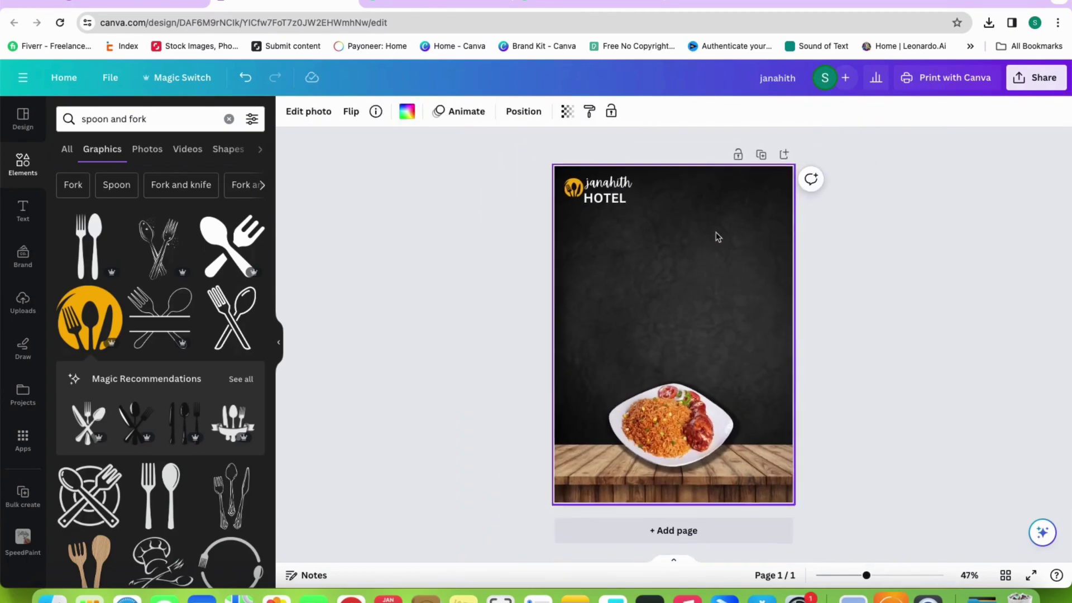
{"action": "left_click", "coordinate": [946, 256]}
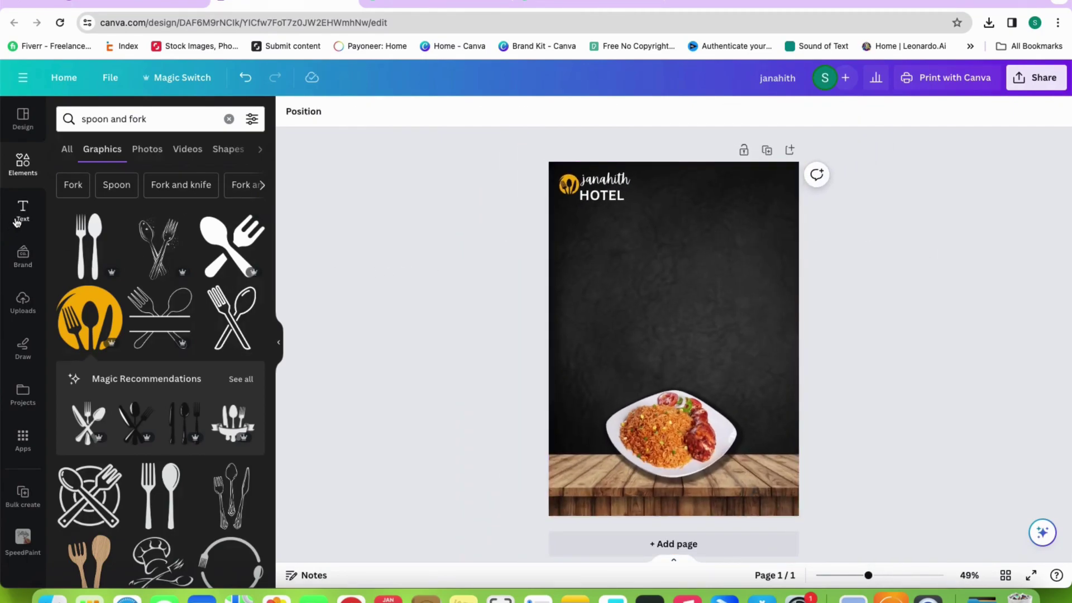
Add a subheading 'TODAY'S' in all capitals near the top of the page
{"action": "left_click", "coordinate": [22, 211]}
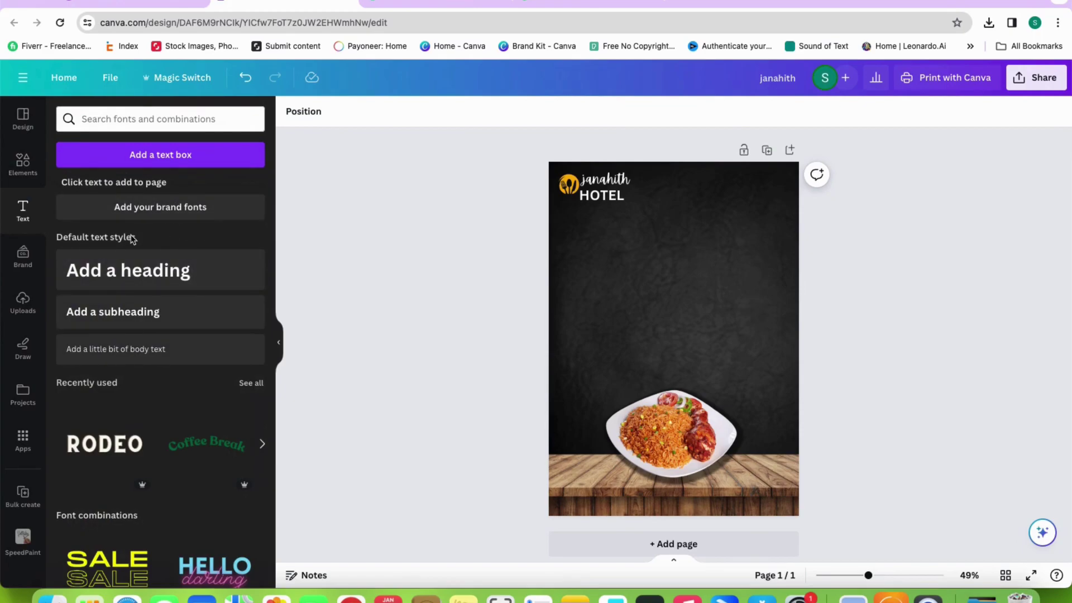
{"action": "left_click", "coordinate": [149, 312]}
{"action": "type", "text": "td"}
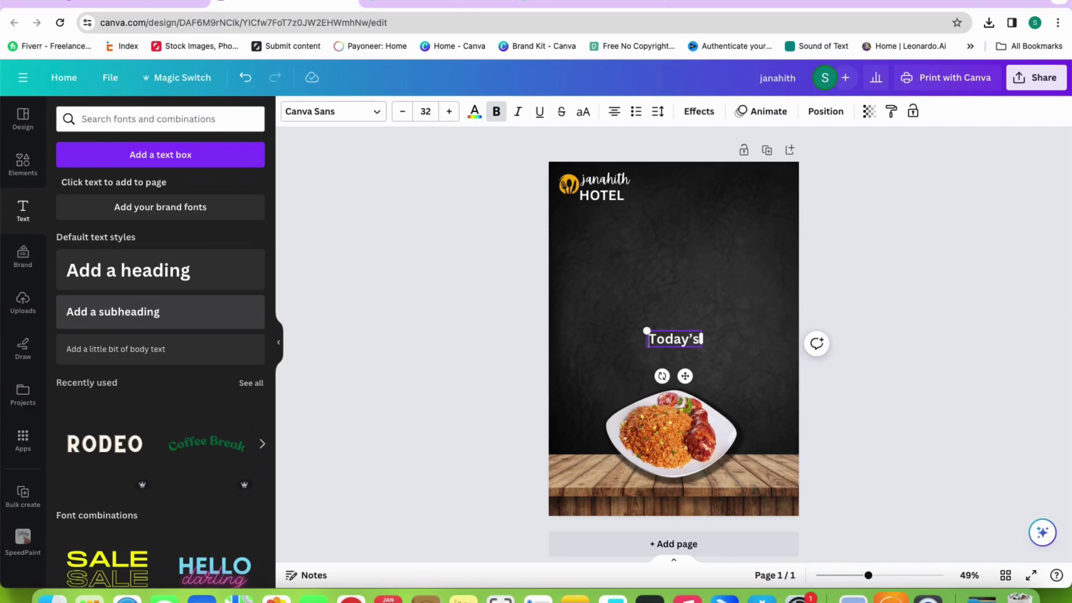
{"action": "key", "text": "super+a"}
{"action": "left_click", "coordinate": [583, 111]}
{"action": "left_click", "coordinate": [687, 329]}
{"action": "left_click_drag", "start_coordinate": [688, 328], "coordinate": [688, 208]}
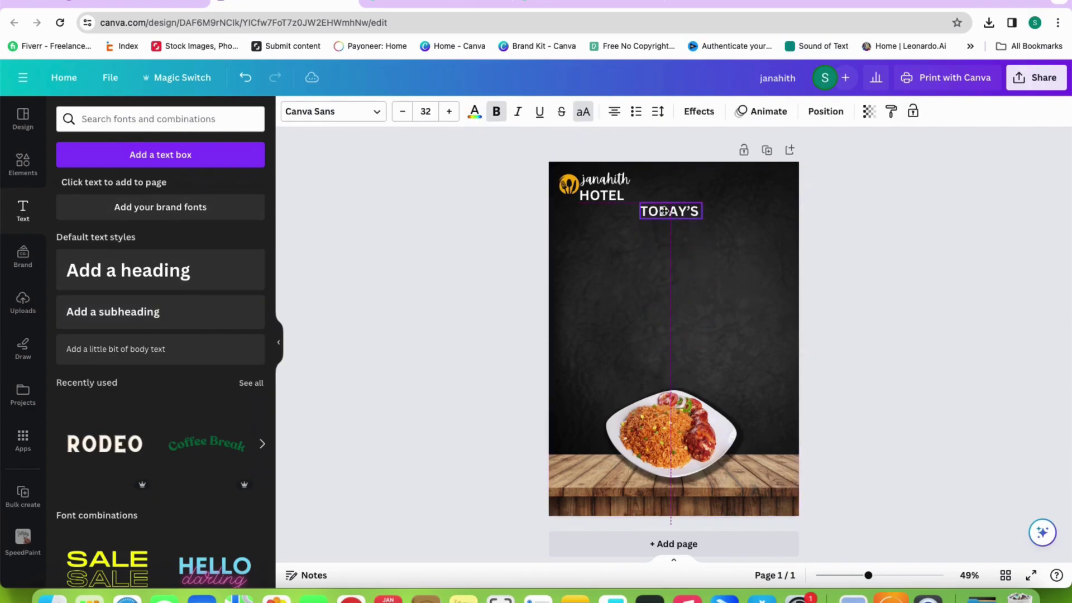
{"action": "left_click", "coordinate": [472, 255]}
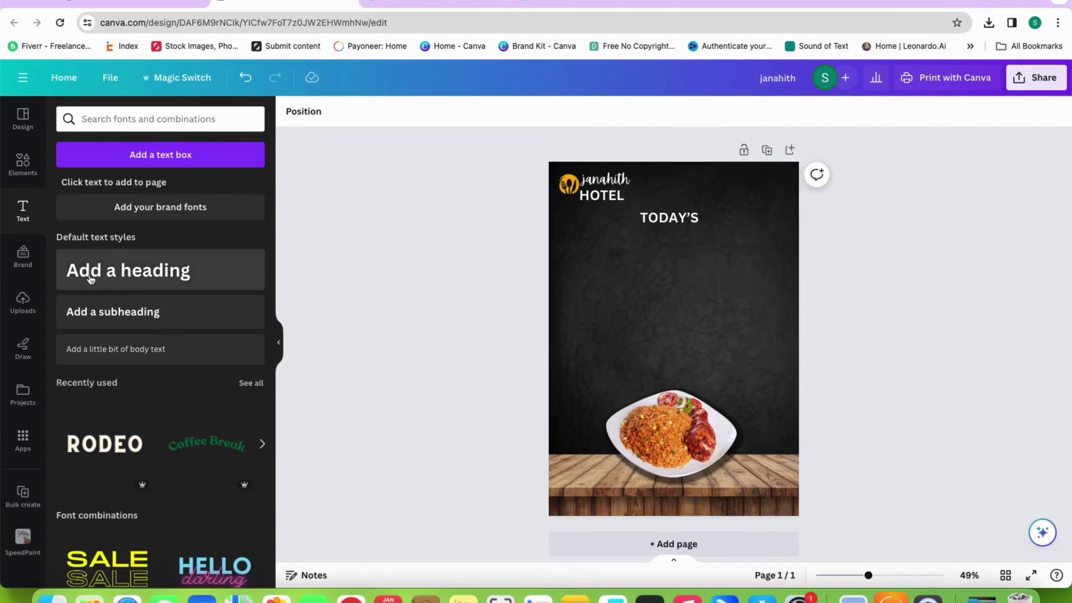
Add a 'Delicious' subheading just below TODAY'S
{"action": "left_click", "coordinate": [112, 311]}
{"action": "type", "text": "de"}
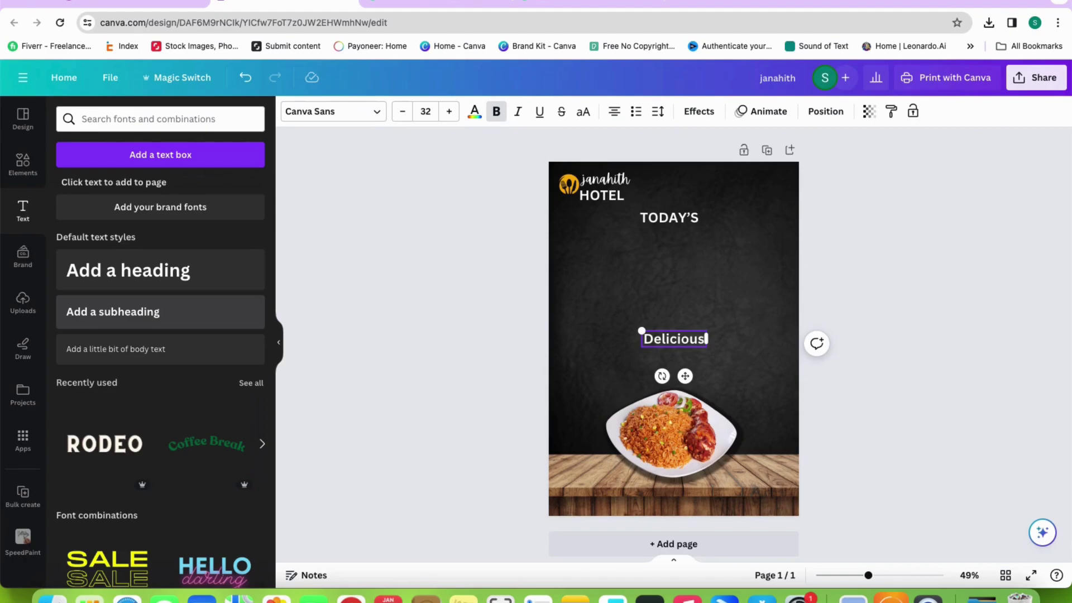
{"action": "left_click_drag", "start_coordinate": [663, 343], "coordinate": [690, 238]}
{"action": "left_click", "coordinate": [599, 265]}
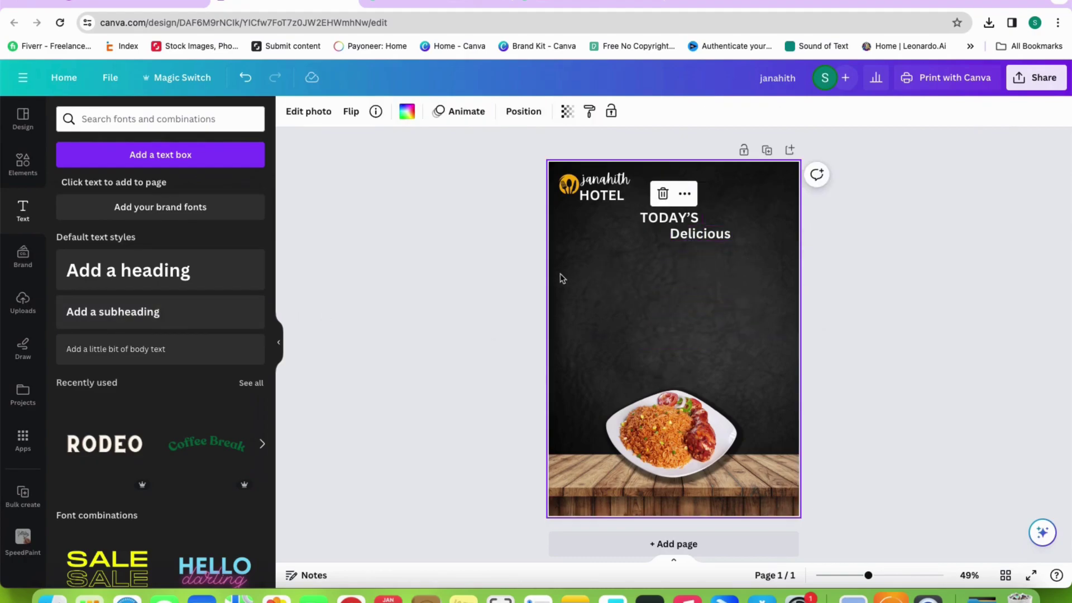
Add a large heading with the letter 'M' beneath TODAY'S
{"action": "left_click", "coordinate": [223, 257]}
{"action": "type", "text": "M"}
{"action": "left_click", "coordinate": [626, 313]}
{"action": "left_click_drag", "start_coordinate": [674, 338], "coordinate": [650, 250]}
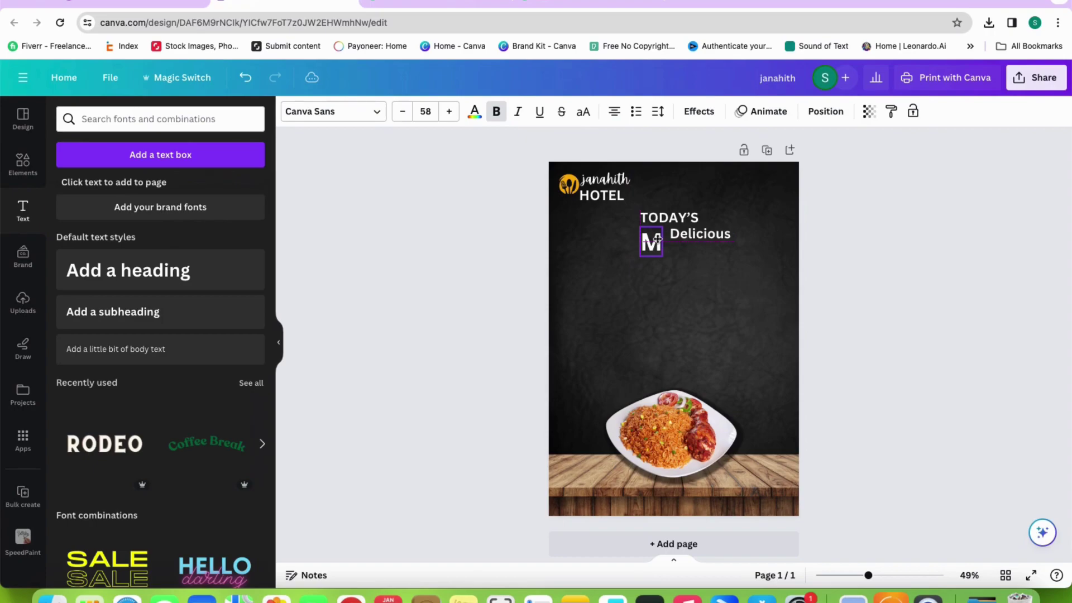
{"action": "left_click", "coordinate": [689, 250]}
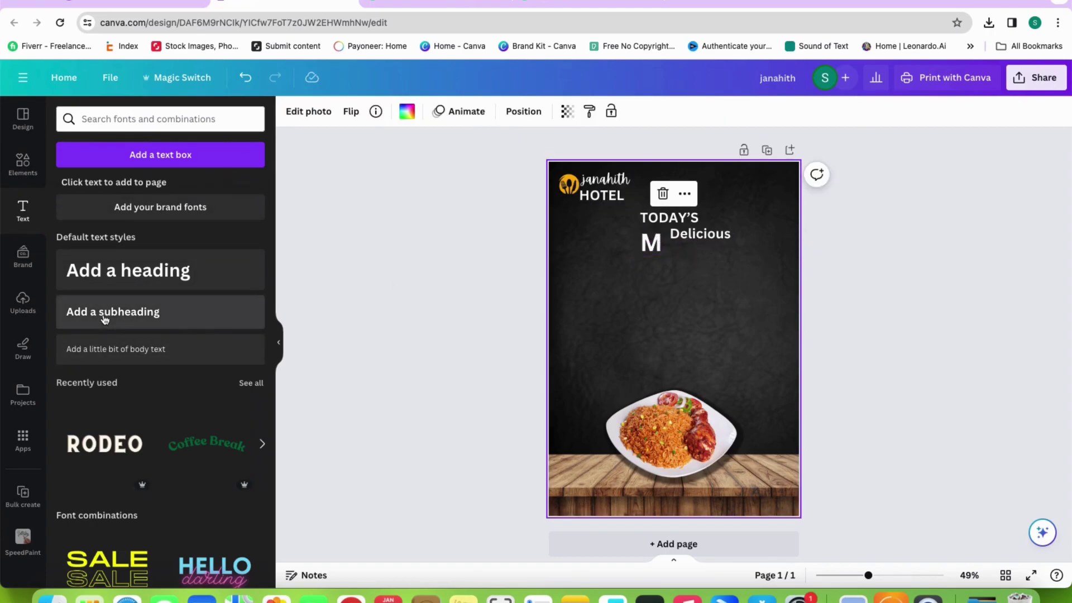
Add an 'enu' text box and move it up beside the large M under Delicious
{"action": "left_click", "coordinate": [113, 312]}
{"action": "type", "text": "enu"}
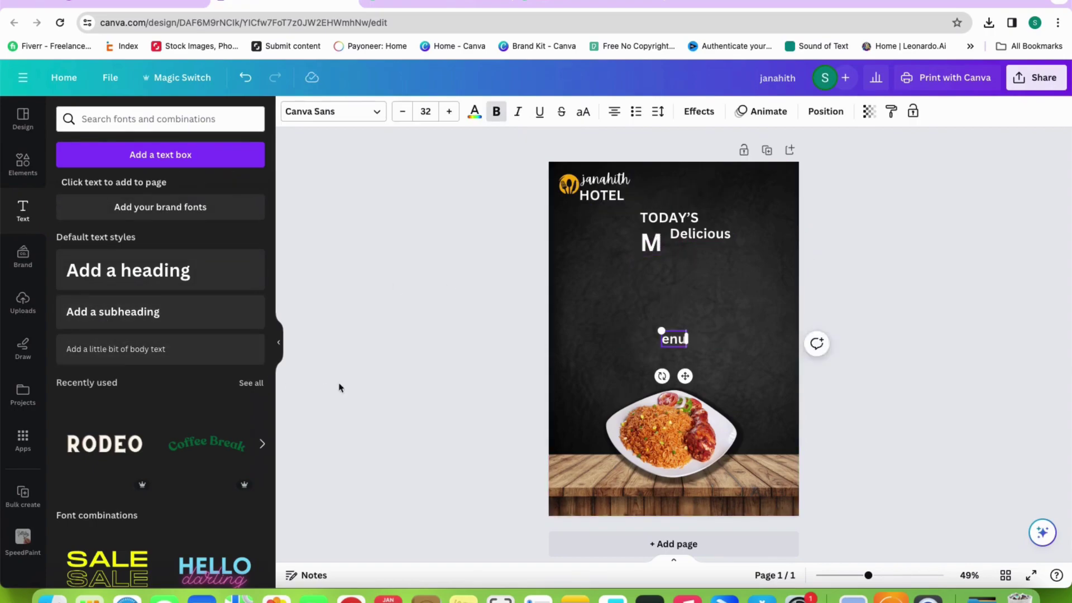
{"action": "left_click", "coordinate": [761, 316]}
{"action": "left_click_drag", "start_coordinate": [665, 338], "coordinate": [680, 255]}
Resize the M and align the enu text with it so they read Menu
{"action": "left_click", "coordinate": [656, 247]}
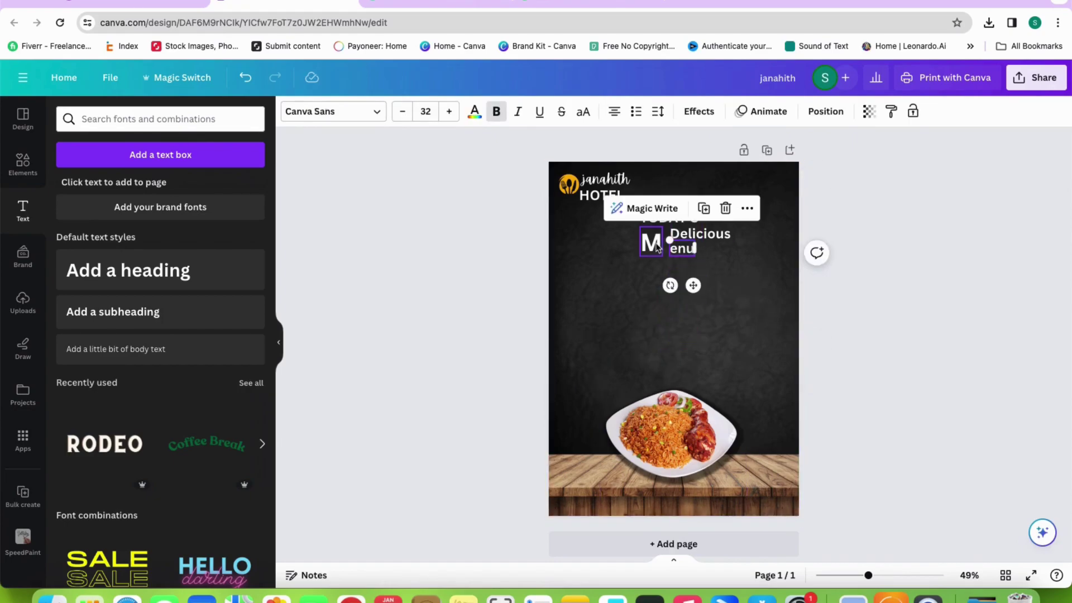
{"action": "left_click_drag", "start_coordinate": [640, 254], "coordinate": [674, 253]}
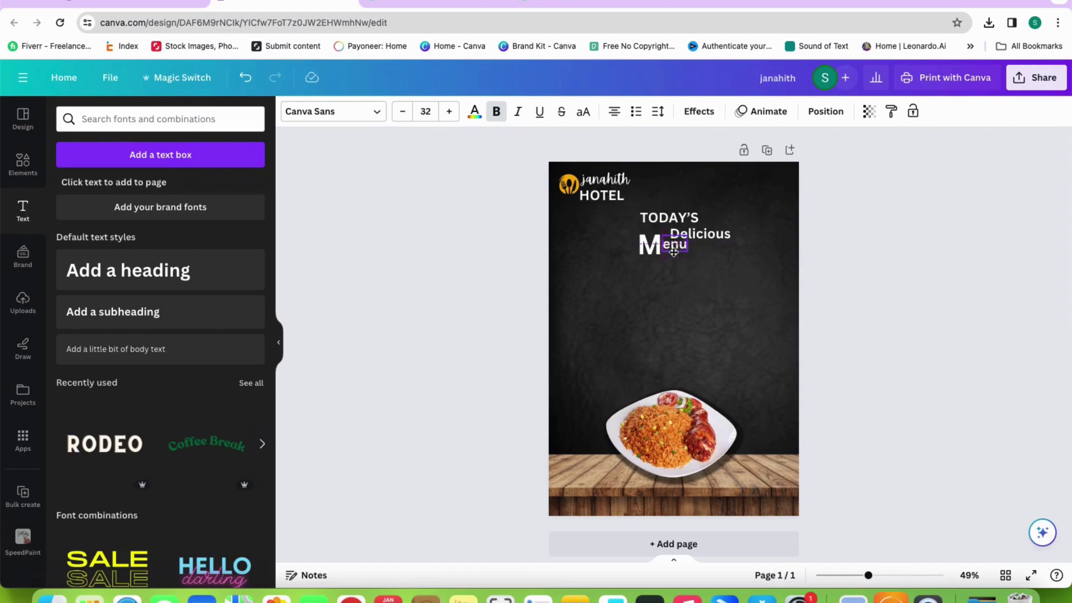
{"action": "mouse_move", "coordinate": [674, 253]}
{"action": "left_mouse_down"}
{"action": "mouse_move", "coordinate": [721, 229]}
{"action": "mouse_move", "coordinate": [661, 251]}
{"action": "left_mouse_up"}
{"action": "left_click", "coordinate": [641, 258]}
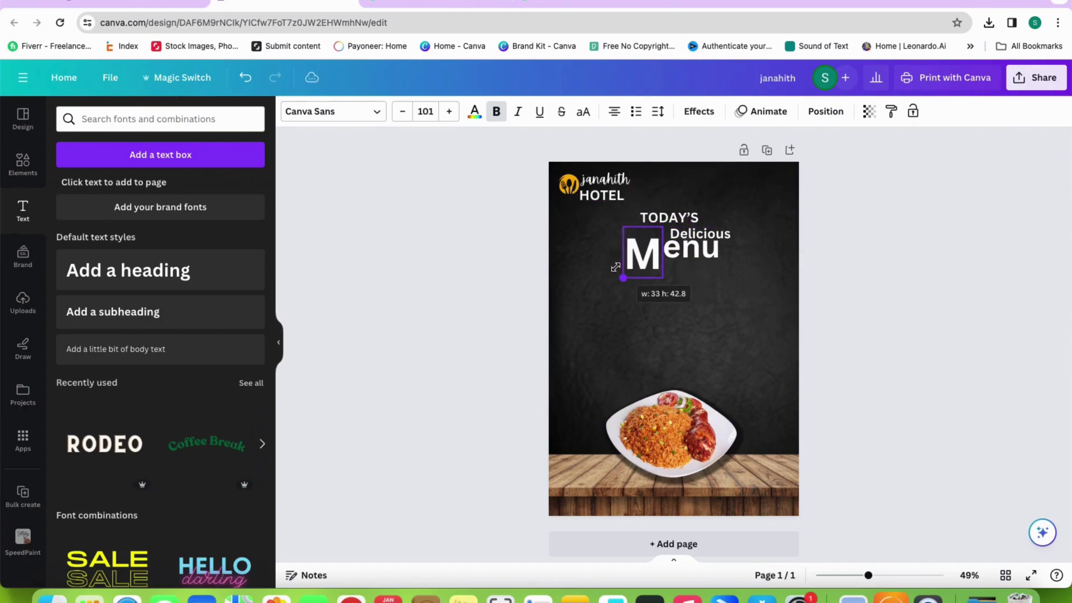
{"action": "left_click_drag", "start_coordinate": [616, 267], "coordinate": [630, 258]}
{"action": "left_click", "coordinate": [815, 240]}
Select the large M and bring up its font choices
{"action": "left_click", "coordinate": [645, 246]}
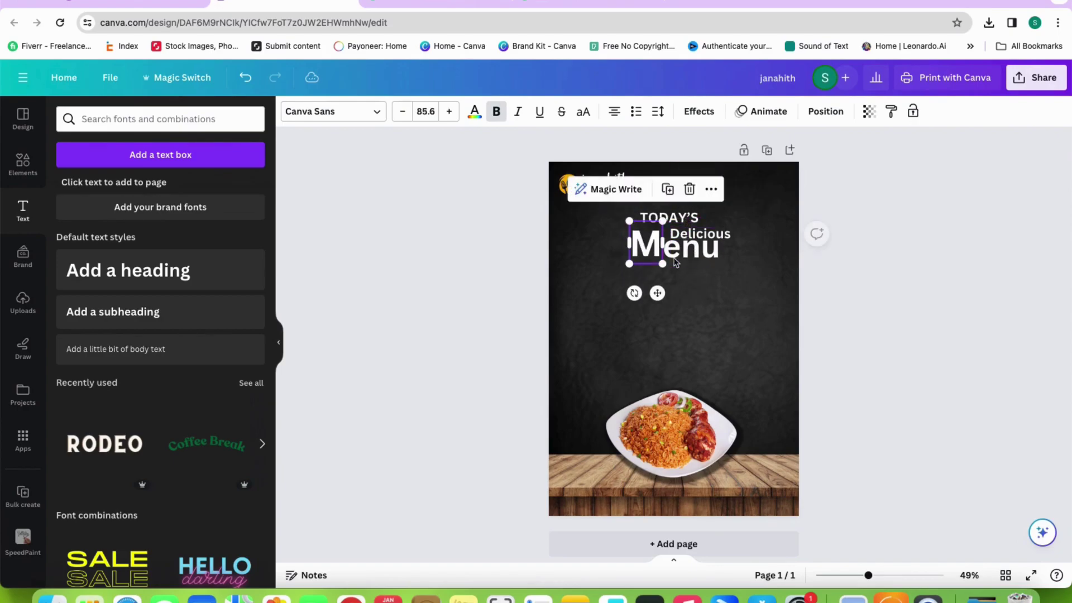
{"action": "left_click", "coordinate": [727, 274]}
{"action": "left_click", "coordinate": [632, 245]}
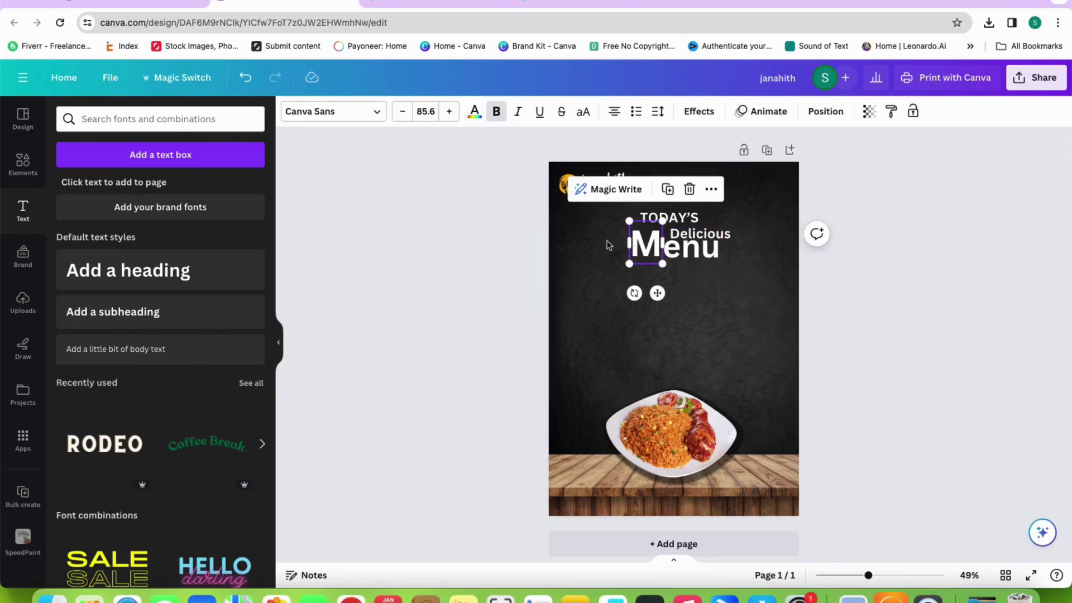
{"action": "left_click", "coordinate": [324, 115]}
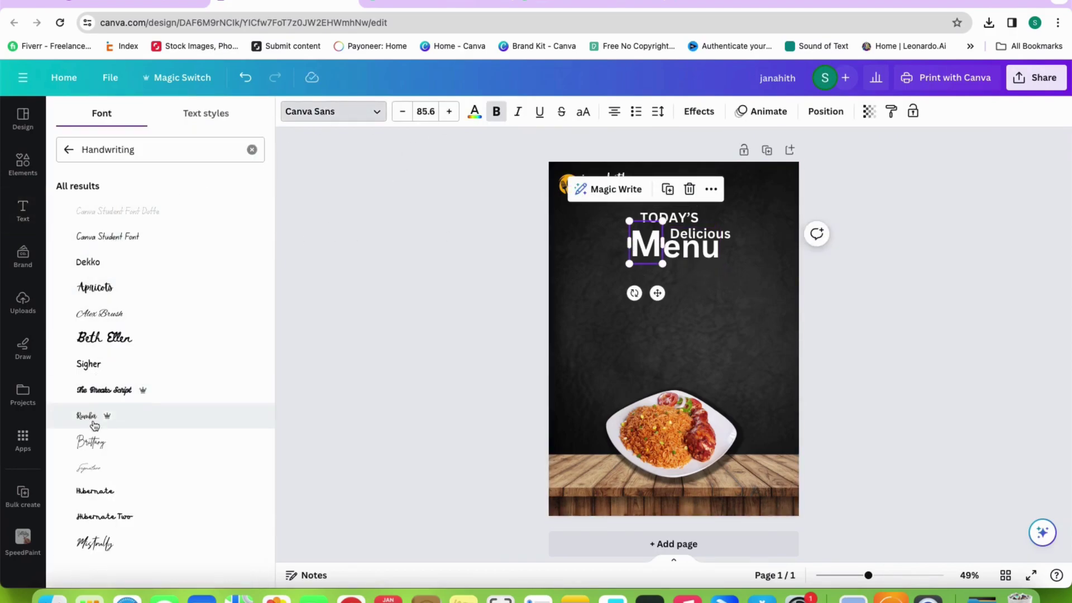
Set the M and the enu text in Mistrully, after trying The Breaks Script and Brittany on enu
{"action": "left_click", "coordinate": [90, 540]}
{"action": "left_click", "coordinate": [438, 337]}
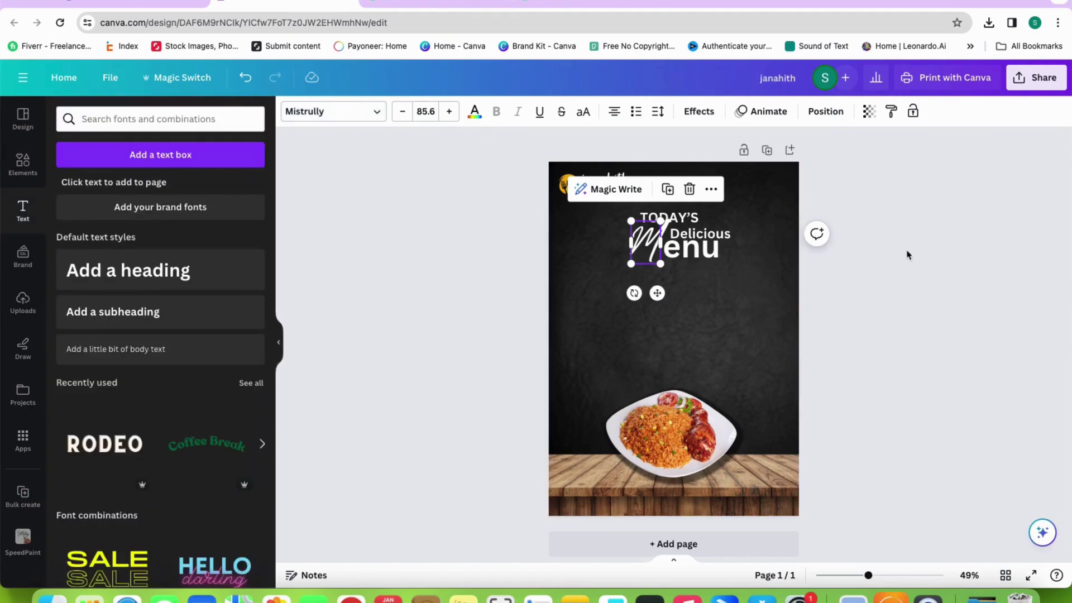
{"action": "left_click", "coordinate": [907, 254]}
{"action": "left_click", "coordinate": [678, 255]}
{"action": "left_click", "coordinate": [365, 119]}
{"action": "left_click", "coordinate": [102, 389]}
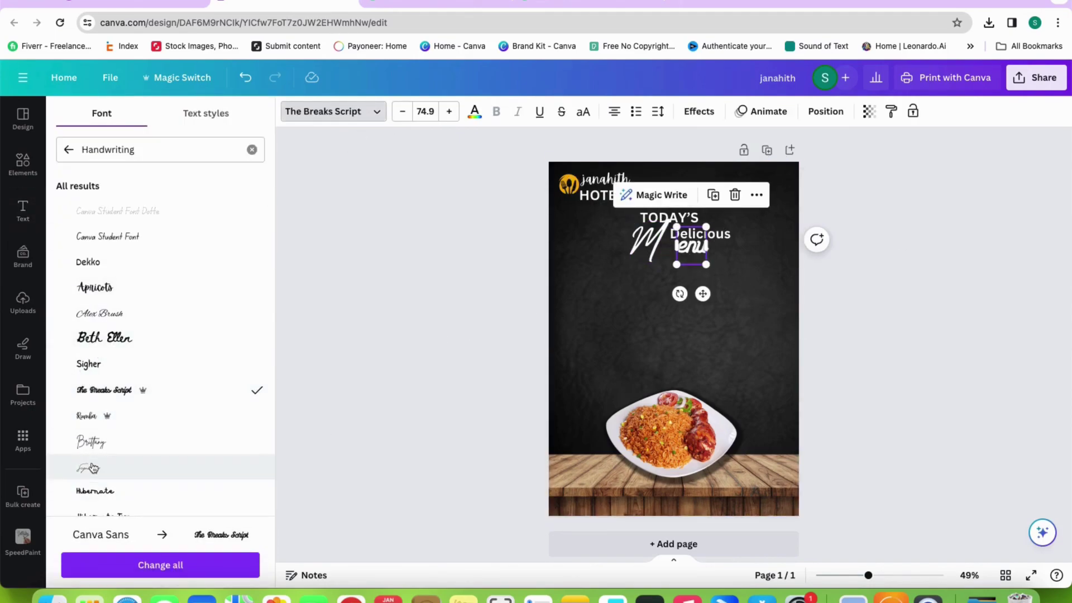
{"action": "left_click", "coordinate": [91, 444]}
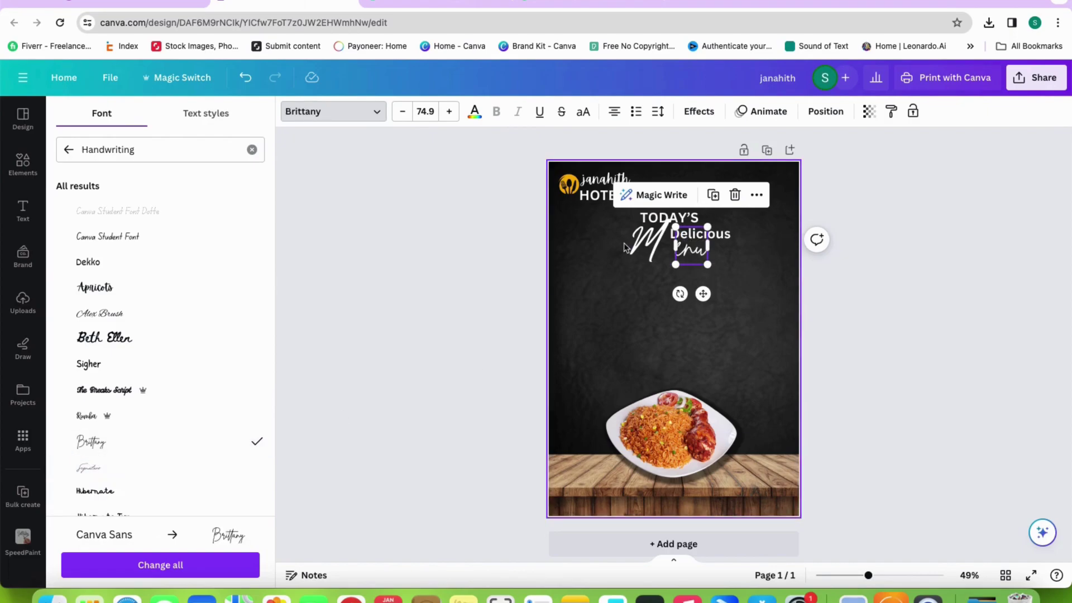
{"action": "left_click", "coordinate": [644, 244]}
{"action": "left_click", "coordinate": [693, 250]}
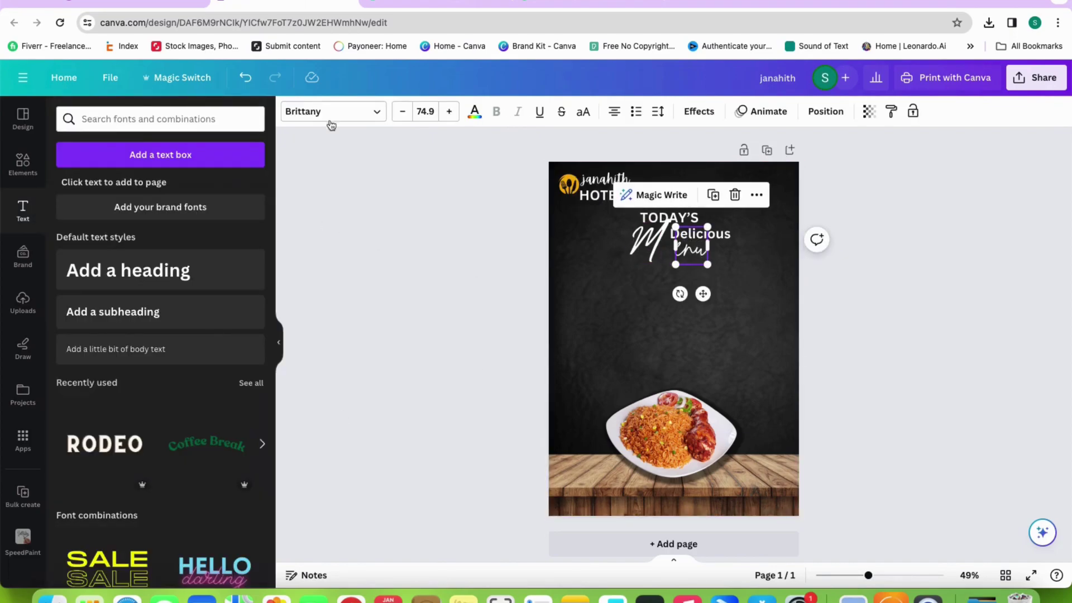
{"action": "left_click", "coordinate": [329, 116]}
{"action": "scroll", "coordinate": [137, 349], "scroll_direction": "down", "scroll_amount": 3}
{"action": "left_click", "coordinate": [96, 484]}
Raise the enu text's font size to 121
{"action": "left_click", "coordinate": [651, 316]}
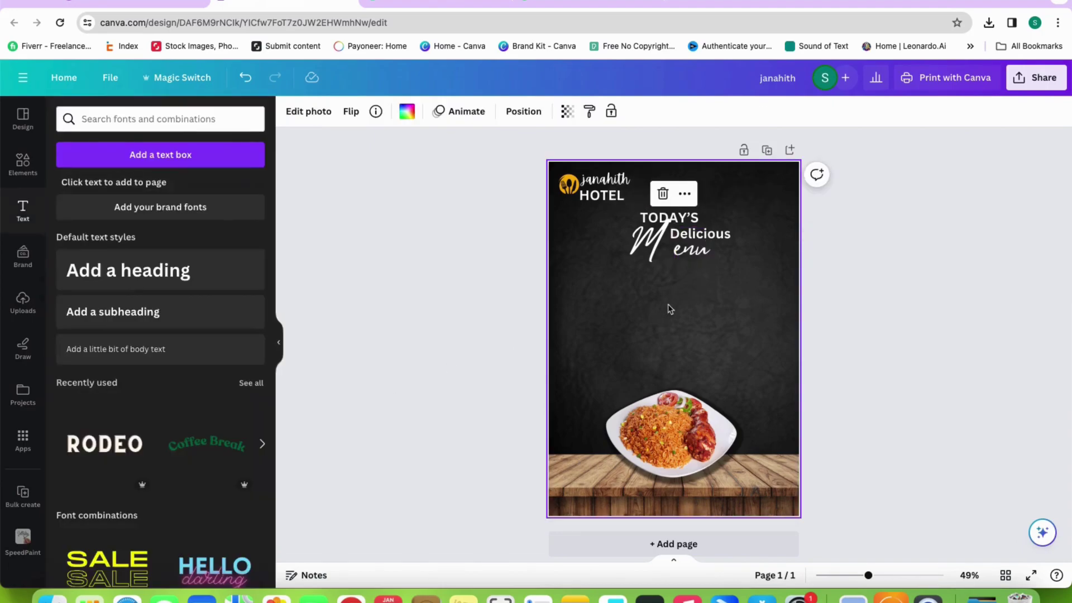
{"action": "left_click", "coordinate": [698, 258]}
{"action": "key", "text": "super+shift+period"}
{"action": "key", "text": "super+shift+period"}
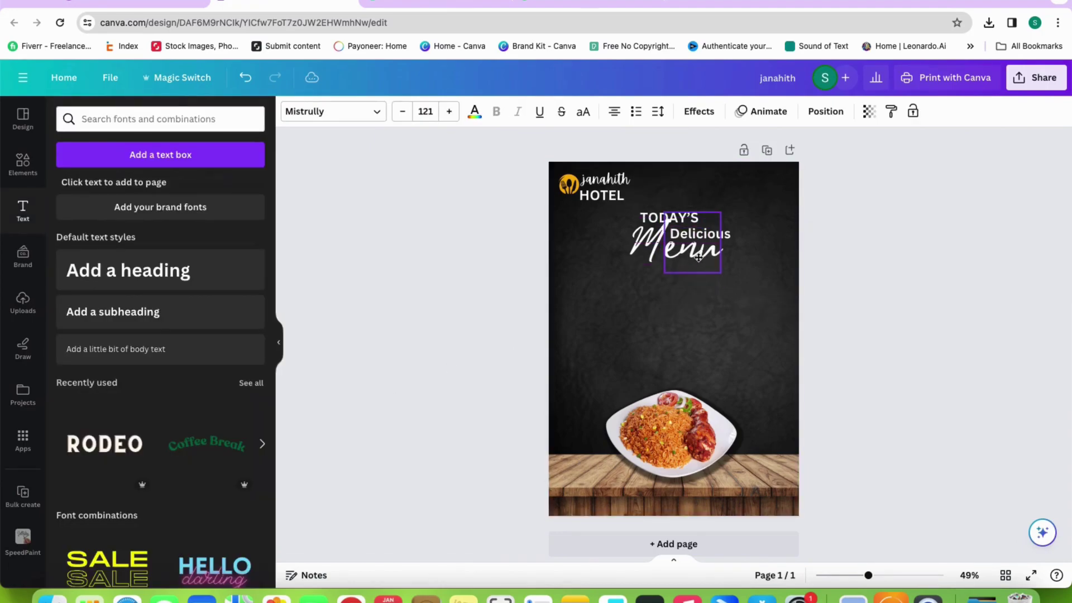
{"action": "left_click", "coordinate": [718, 270]}
Nudge the M into line with enu and group TODAY'S, Delicious and Menu
{"action": "left_click", "coordinate": [652, 252]}
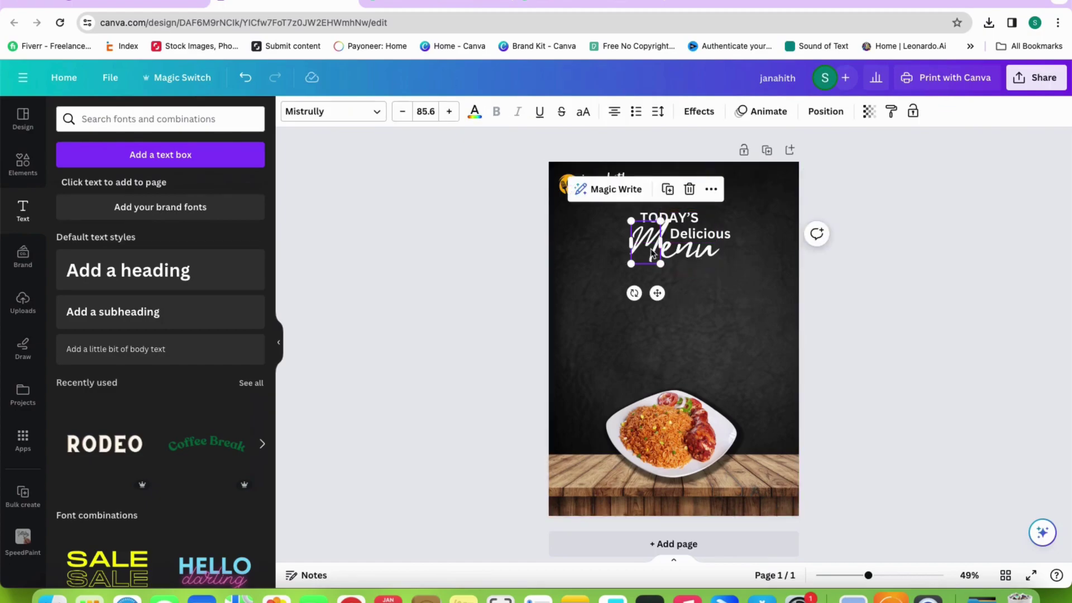
{"action": "left_click_drag", "start_coordinate": [652, 241], "coordinate": [652, 246]}
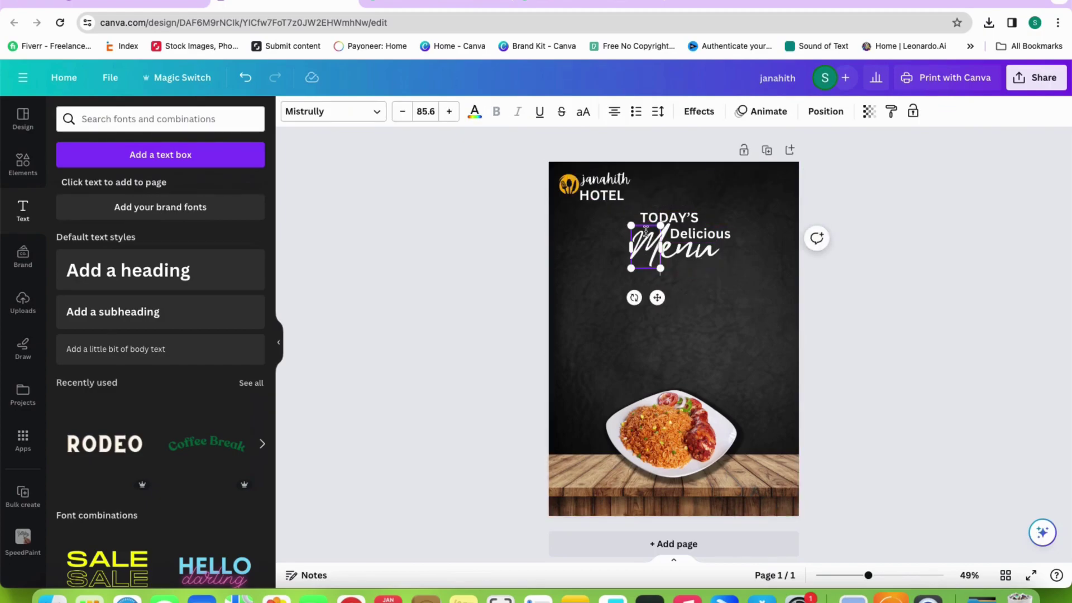
{"action": "left_click", "coordinate": [737, 272]}
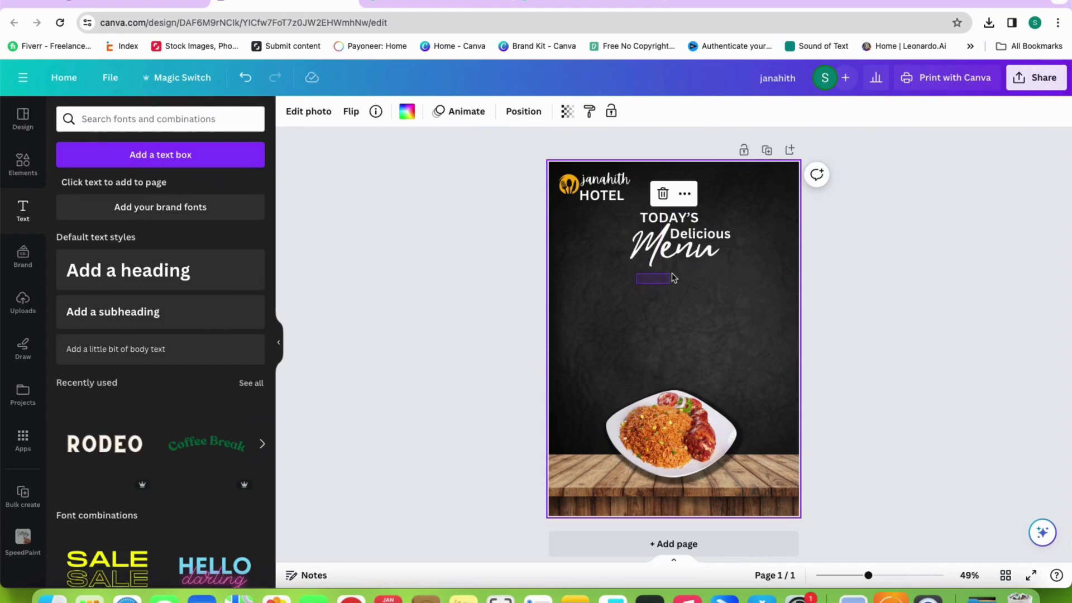
{"action": "left_click_drag", "start_coordinate": [698, 270], "coordinate": [693, 257]}
{"action": "left_click", "coordinate": [684, 180]}
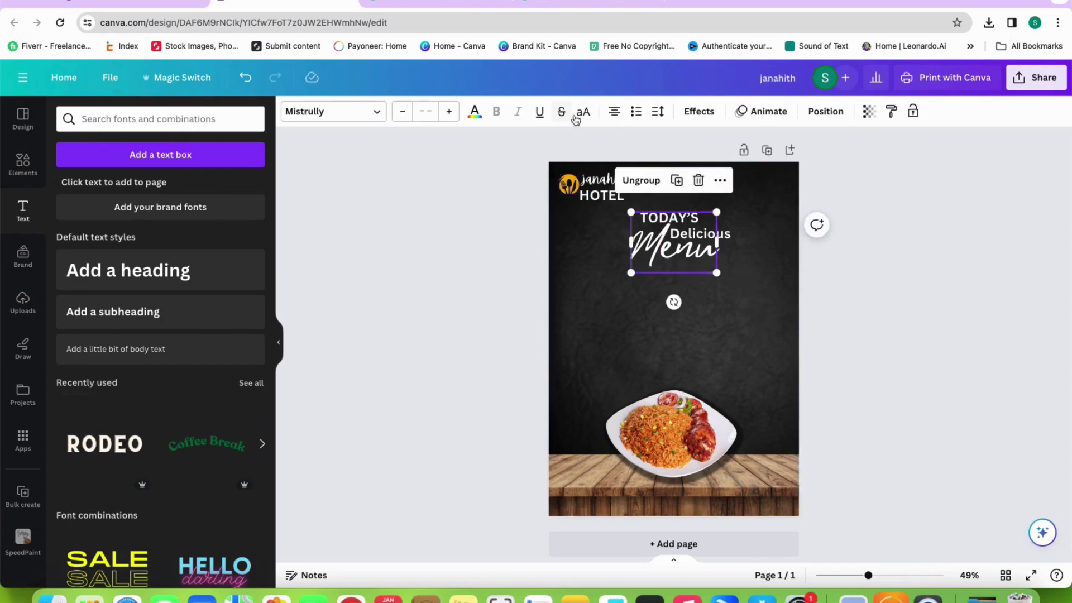
Colour the Menu lettering yellow and move Menu down below Delicious
{"action": "left_click", "coordinate": [478, 114]}
{"action": "left_click", "coordinate": [106, 189]}
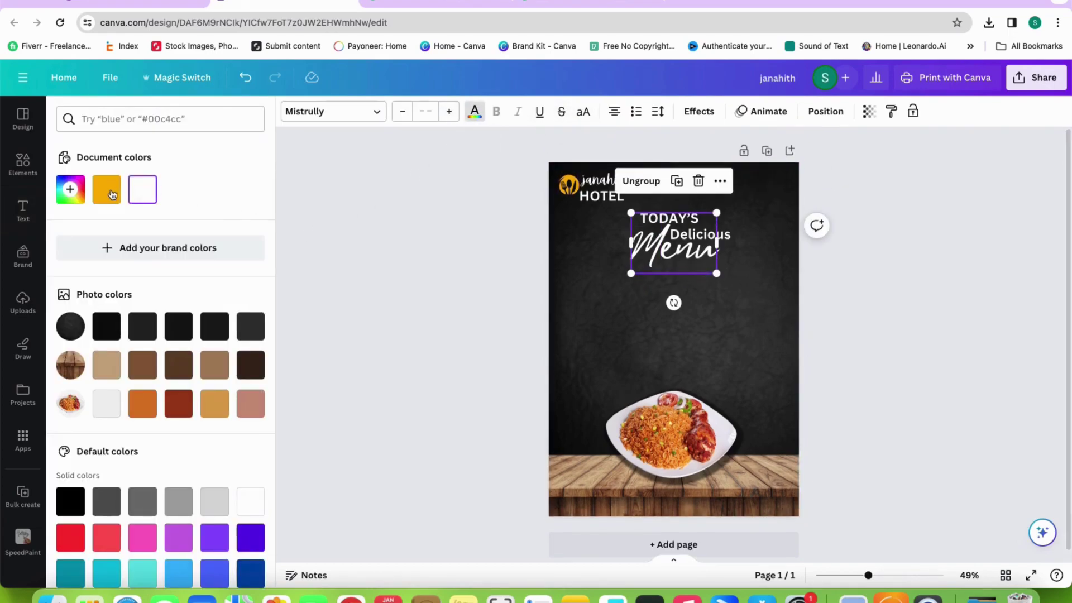
{"action": "left_click", "coordinate": [742, 323]}
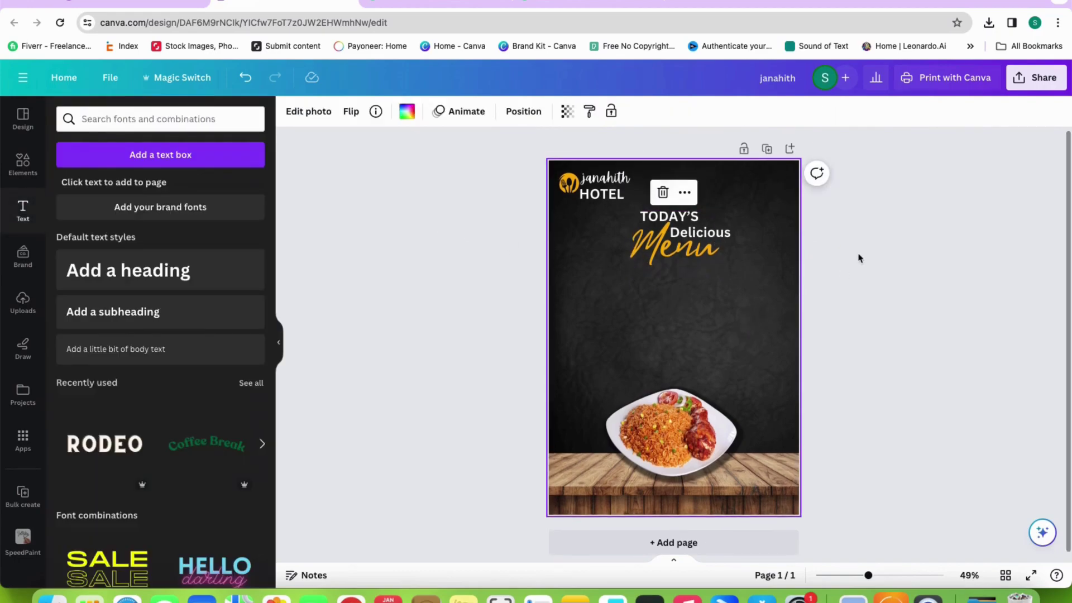
{"action": "left_click", "coordinate": [649, 217]}
{"action": "left_click", "coordinate": [649, 217]}
{"action": "left_click", "coordinate": [729, 233]}
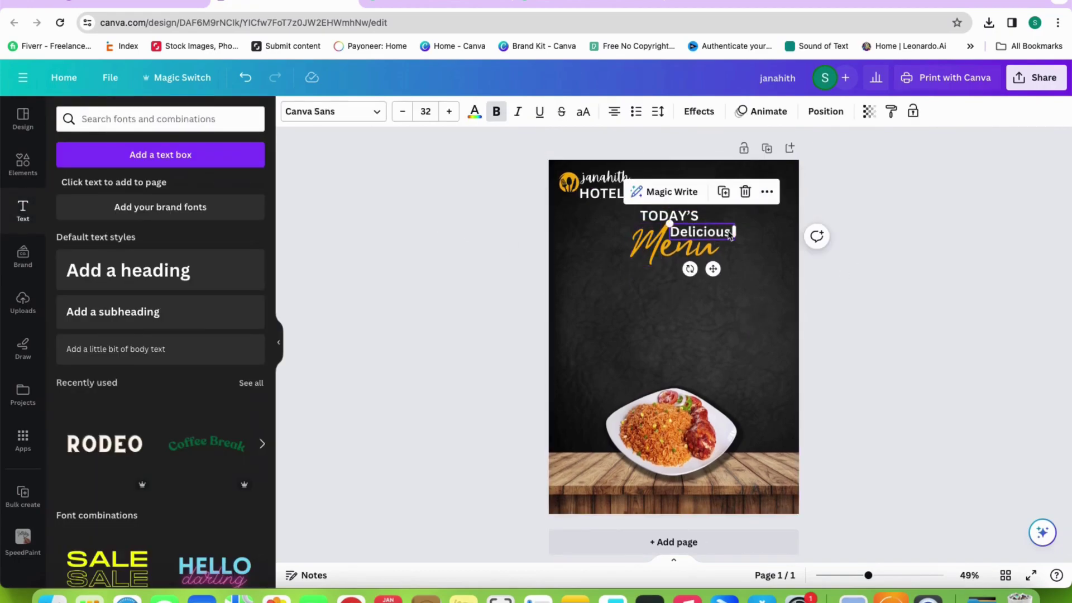
{"action": "left_click_drag", "start_coordinate": [653, 240], "coordinate": [650, 261]}
{"action": "left_click", "coordinate": [741, 211]}
Set TODAY'S in the Sigher font, after trying Dekko
{"action": "left_click", "coordinate": [681, 216]}
{"action": "left_click", "coordinate": [680, 213]}
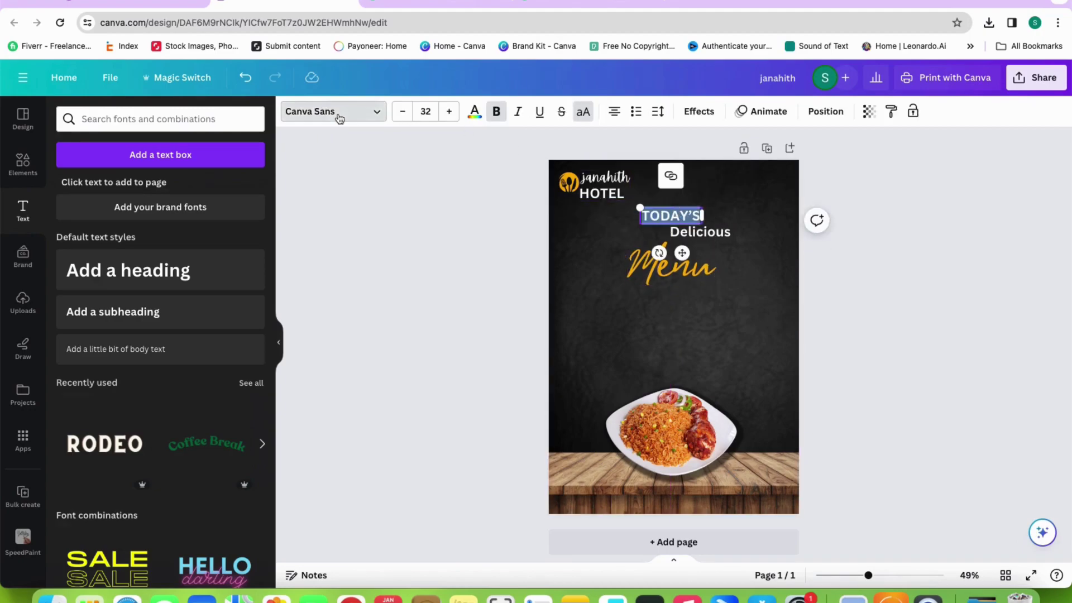
{"action": "left_click", "coordinate": [341, 118]}
{"action": "left_click", "coordinate": [87, 206]}
{"action": "left_click", "coordinate": [88, 315]}
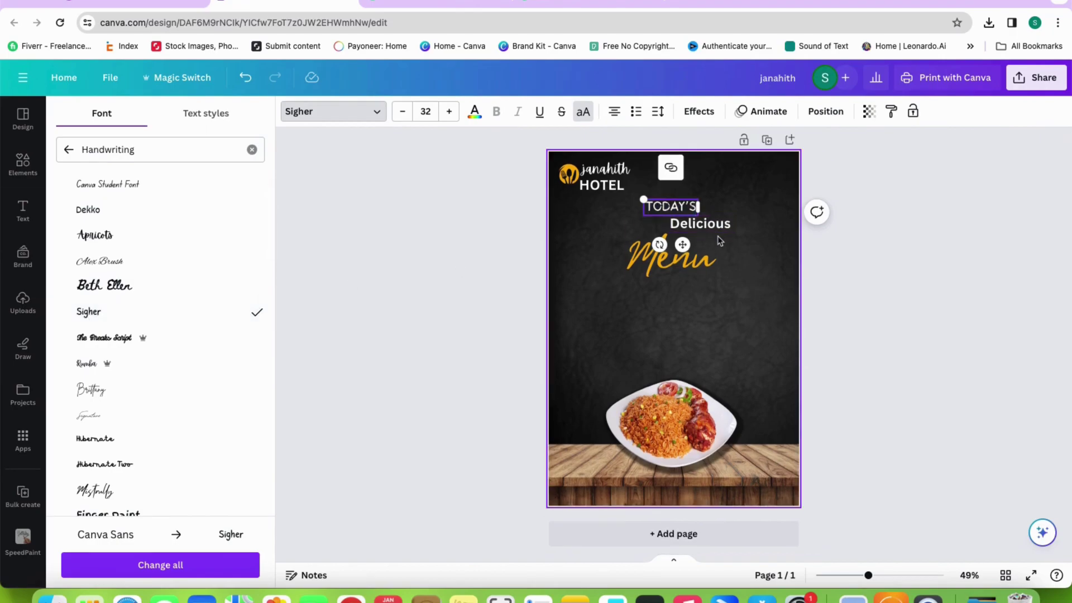
{"action": "left_click", "coordinate": [710, 240]}
Set Delicious in Campground, after trying Playlist Script, and enlarge it
{"action": "left_click", "coordinate": [724, 232]}
{"action": "left_click", "coordinate": [346, 111]}
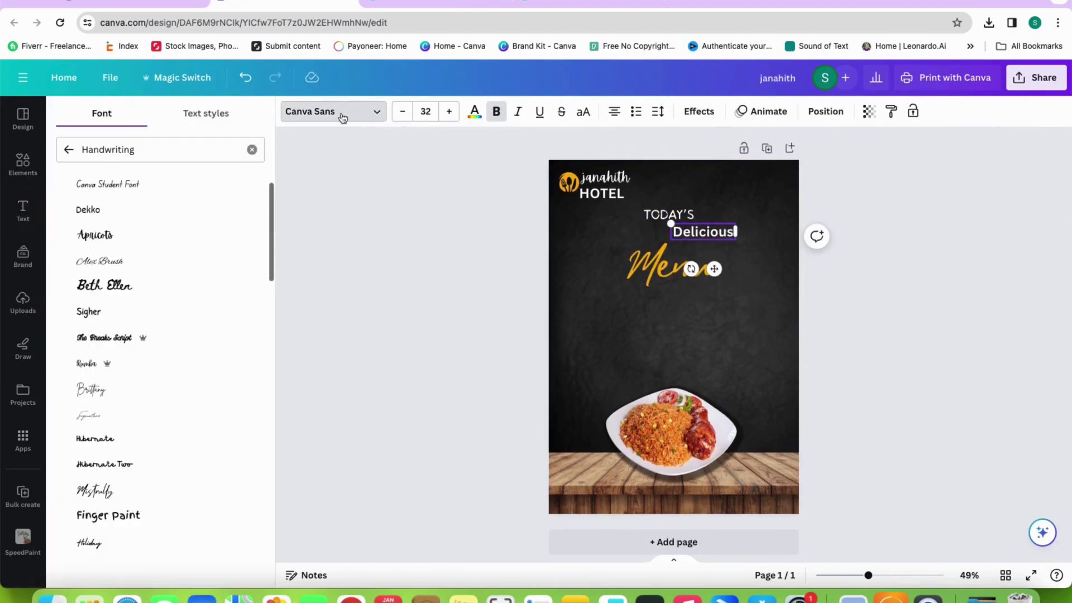
{"action": "scroll", "coordinate": [134, 371], "scroll_direction": "down", "scroll_amount": 5}
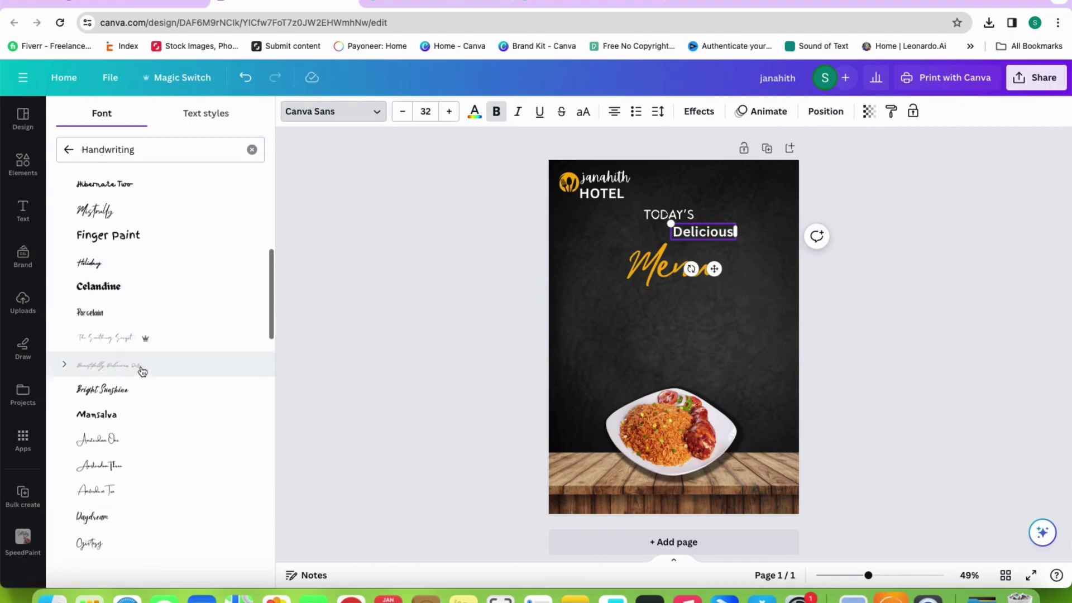
{"action": "scroll", "coordinate": [106, 375], "scroll_direction": "down", "scroll_amount": 5}
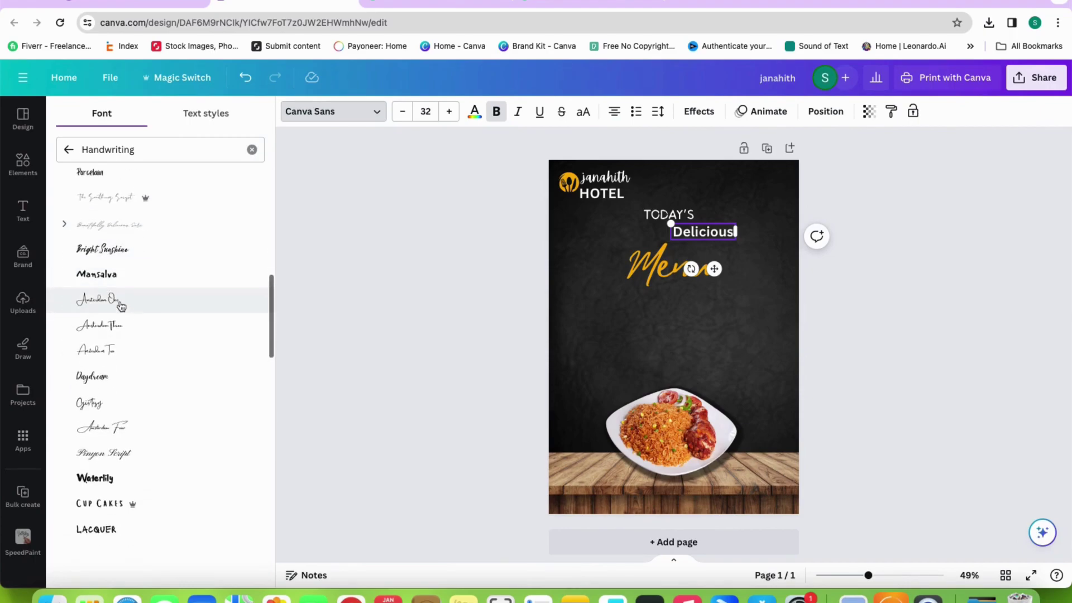
{"action": "scroll", "coordinate": [112, 378], "scroll_direction": "down", "scroll_amount": 10}
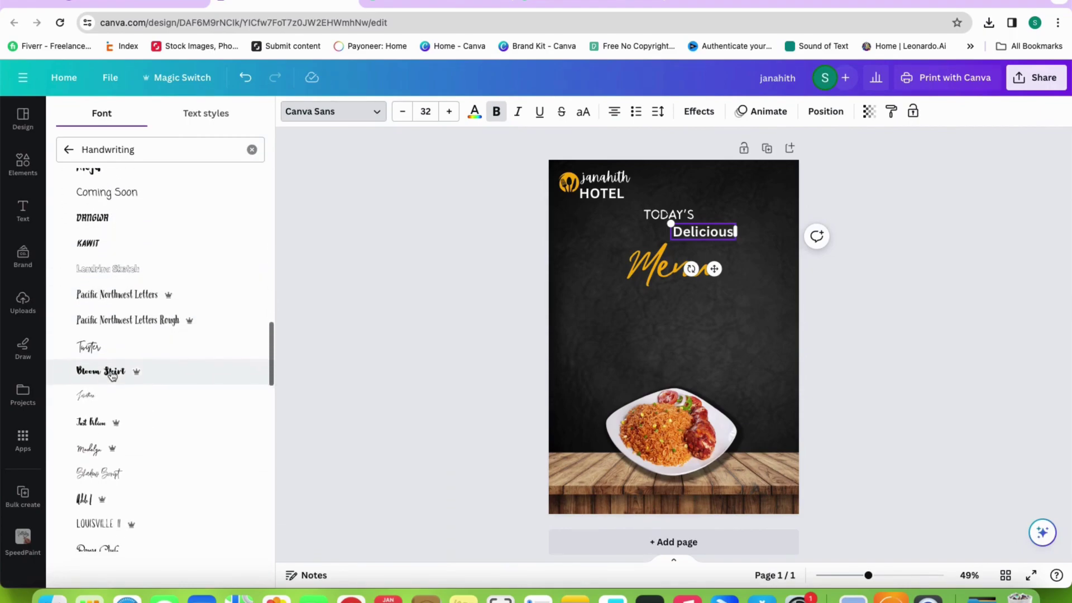
{"action": "left_click", "coordinate": [106, 435]}
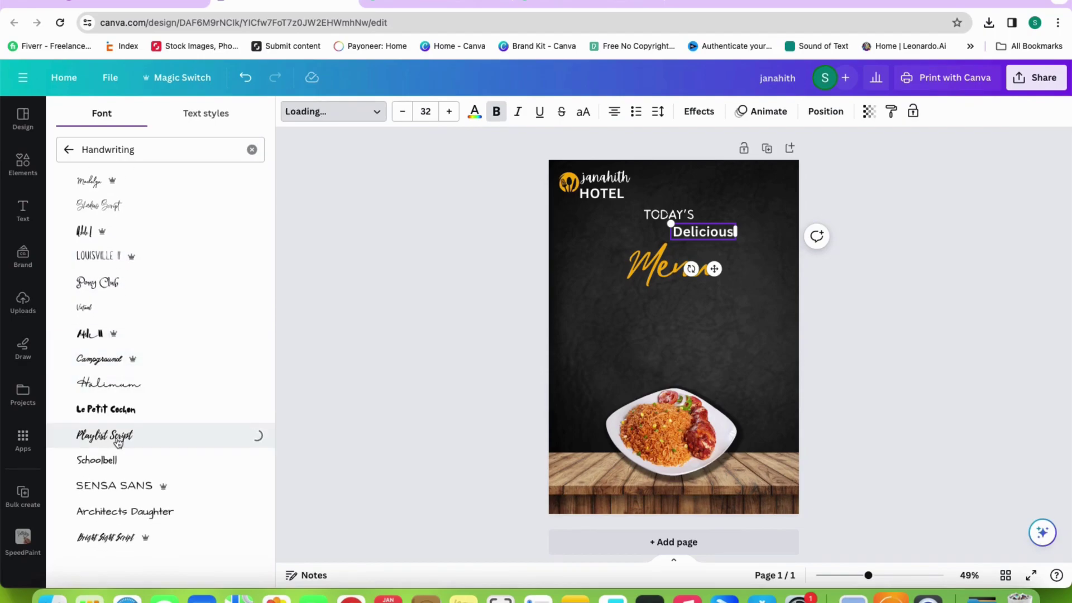
{"action": "left_click", "coordinate": [92, 358]}
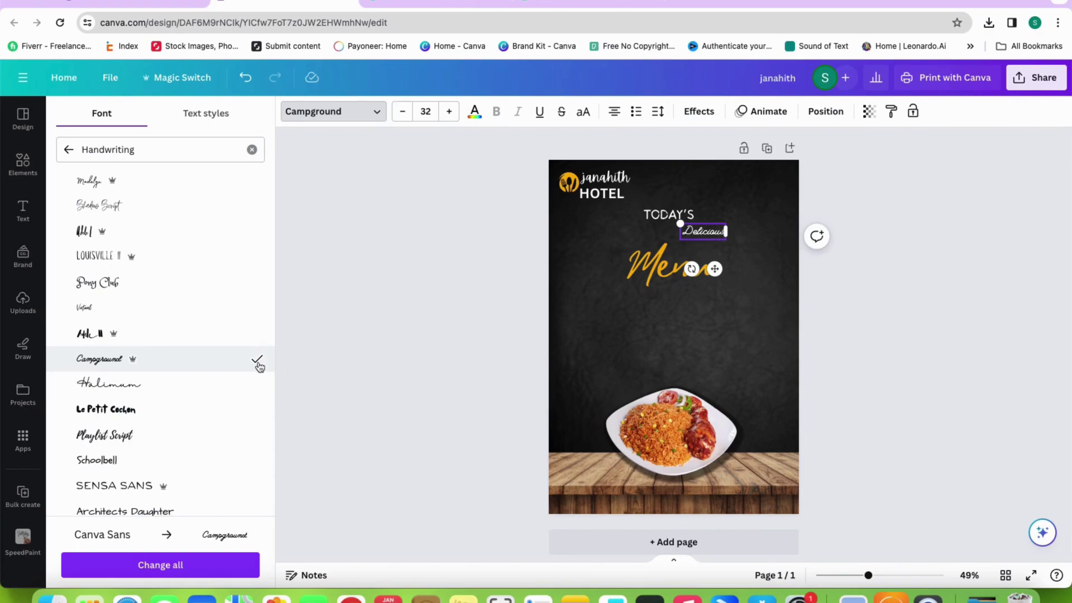
{"action": "left_click_drag", "start_coordinate": [670, 219], "coordinate": [663, 216]}
Move Menu up so it sits centred beneath Delicious
{"action": "left_click", "coordinate": [650, 269]}
{"action": "left_click_drag", "start_coordinate": [650, 269], "coordinate": [649, 249]}
{"action": "left_click", "coordinate": [736, 279]}
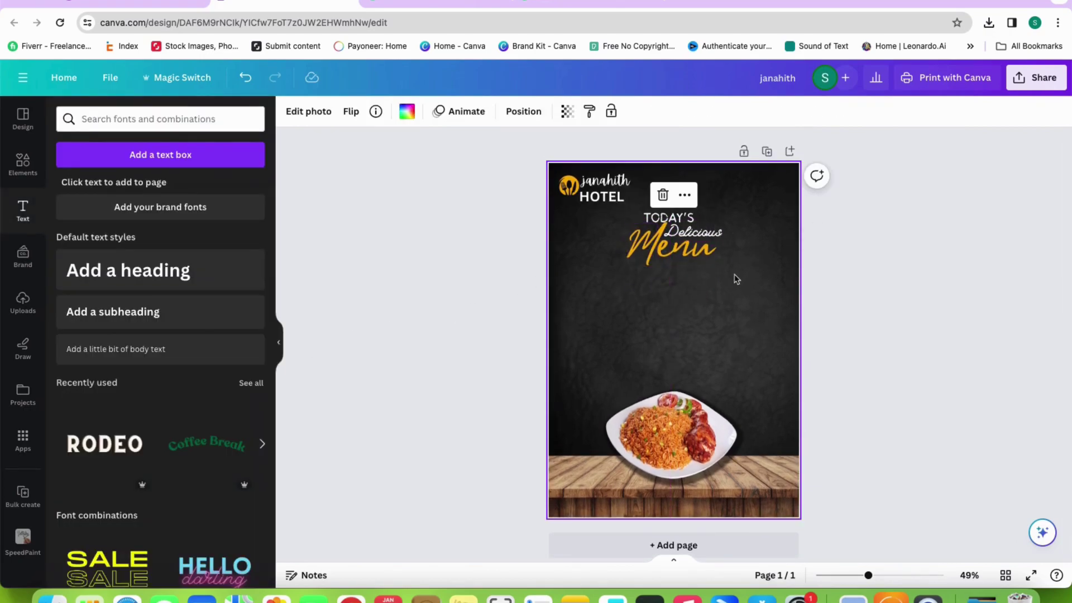
Add the uploaded chili-chicken image to the flyer and remove its background
{"action": "scroll", "coordinate": [499, 282], "scroll_direction": "down", "scroll_amount": 1}
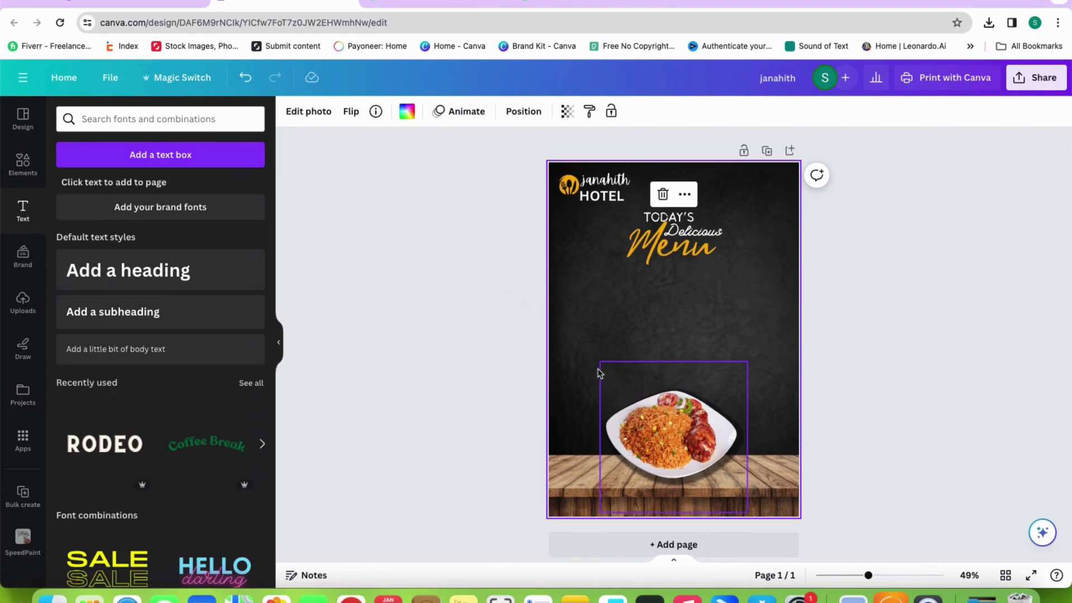
{"action": "left_click", "coordinate": [30, 305]}
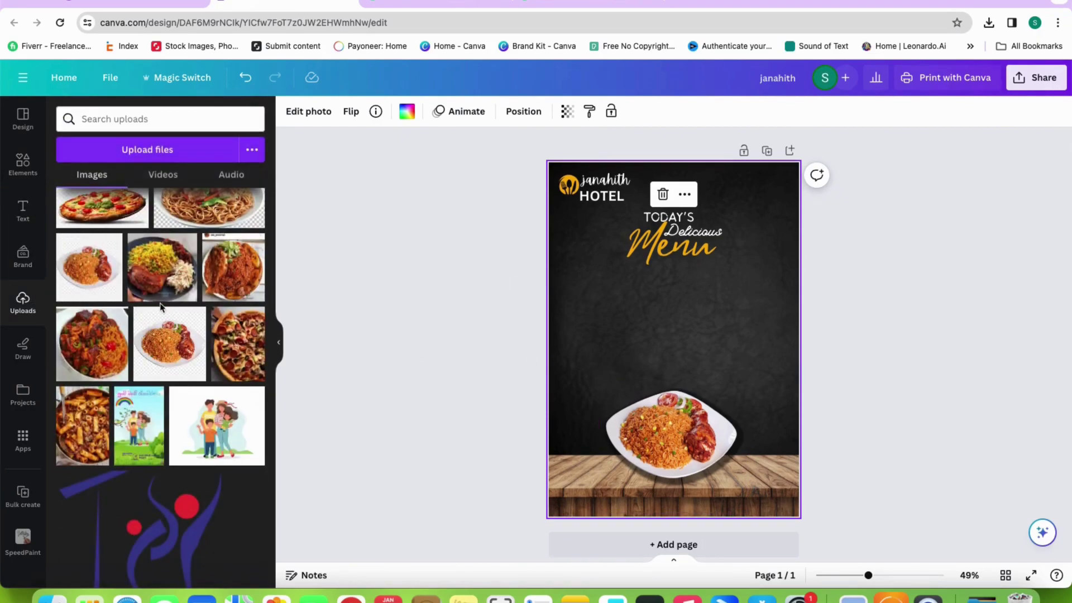
{"action": "scroll", "coordinate": [161, 306], "scroll_direction": "up", "scroll_amount": 5}
{"action": "scroll", "coordinate": [161, 307], "scroll_direction": "up", "scroll_amount": 1}
{"action": "left_click", "coordinate": [96, 278]}
{"action": "left_click", "coordinate": [308, 111]}
{"action": "left_click", "coordinate": [92, 210]}
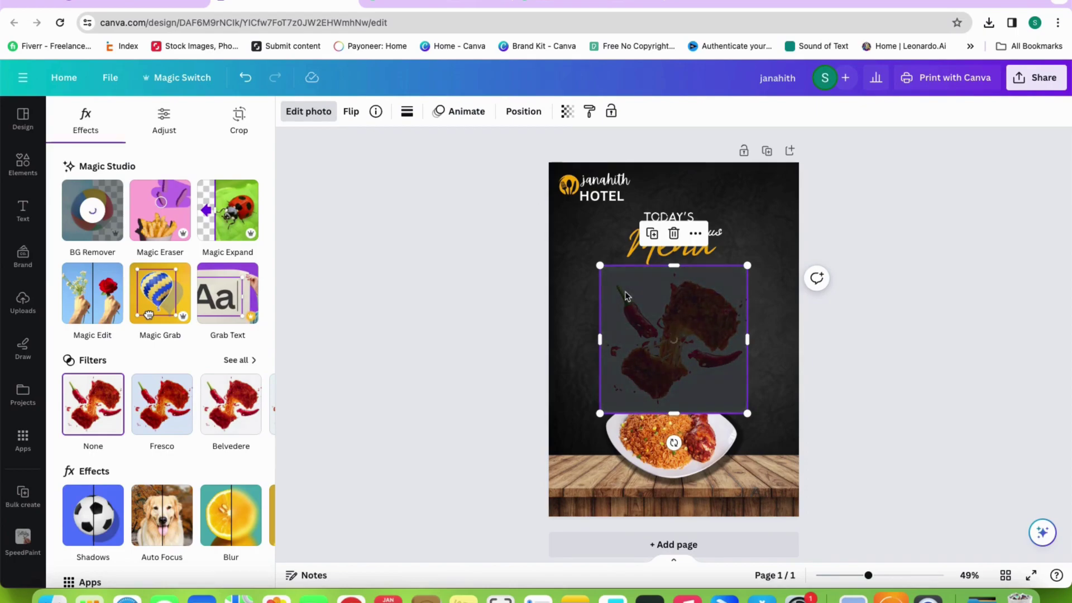
Enlarge the chili-chicken image and position it above the rice plate
{"action": "left_click_drag", "start_coordinate": [599, 414], "coordinate": [568, 445]}
{"action": "left_click_drag", "start_coordinate": [646, 385], "coordinate": [640, 364]}
{"action": "right_click", "coordinate": [642, 365]}
{"action": "left_click", "coordinate": [899, 345]}
{"action": "left_click", "coordinate": [792, 342]}
{"action": "key", "text": "ctrl+z"}
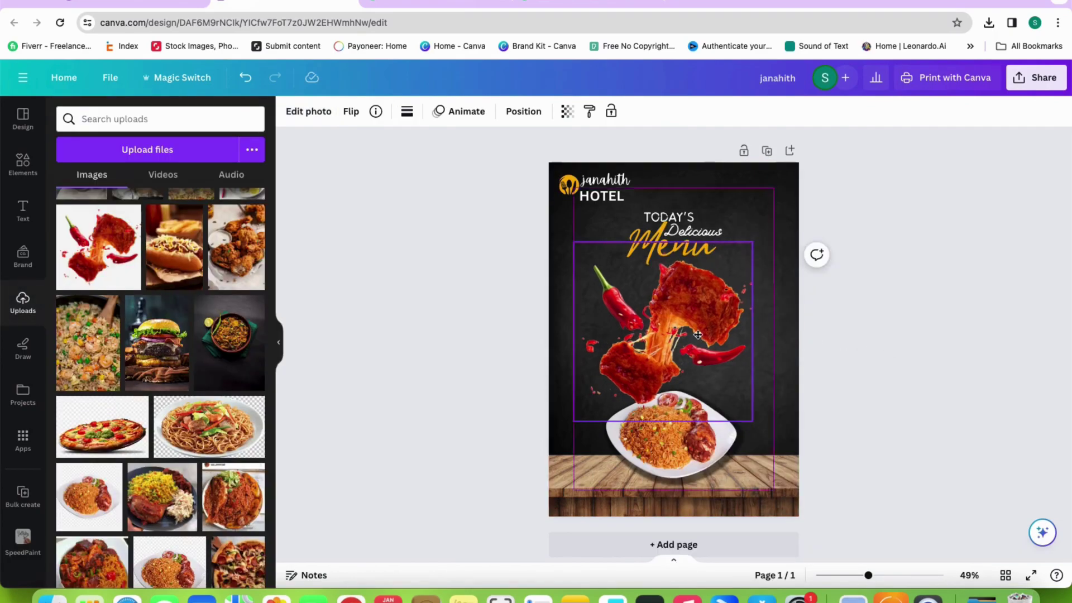
{"action": "left_click", "coordinate": [846, 342]}
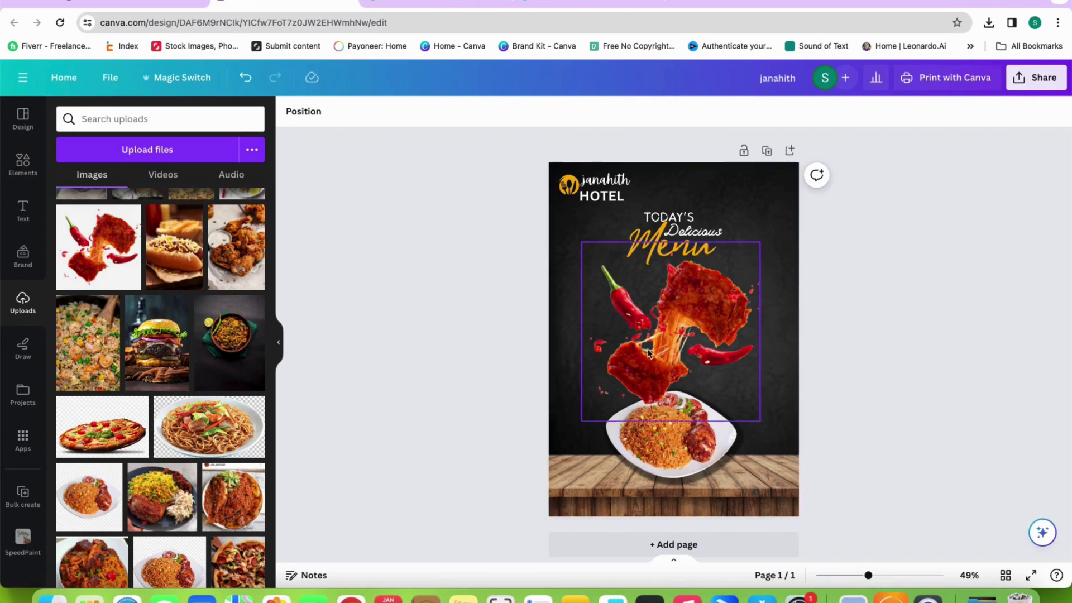
In Elements, clear the old search and type 'drawed c'
{"action": "left_click", "coordinate": [24, 167]}
{"action": "left_click", "coordinate": [228, 119]}
{"action": "type", "text": "drawed c"}
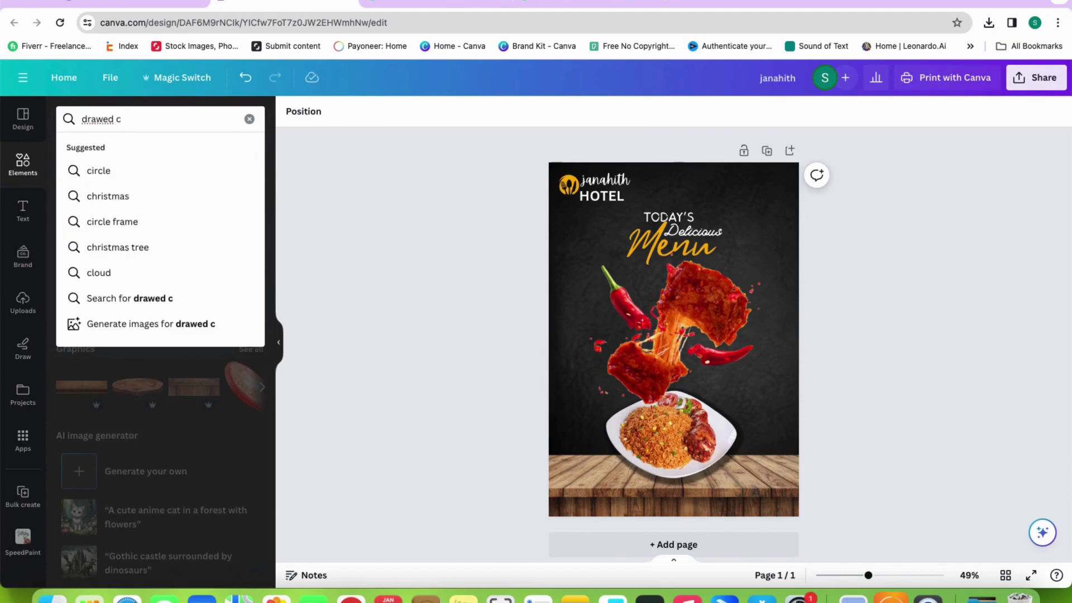
Search elements for circle and browse the Graphics and Photos results
{"action": "left_click", "coordinate": [107, 172]}
{"action": "left_click", "coordinate": [101, 149]}
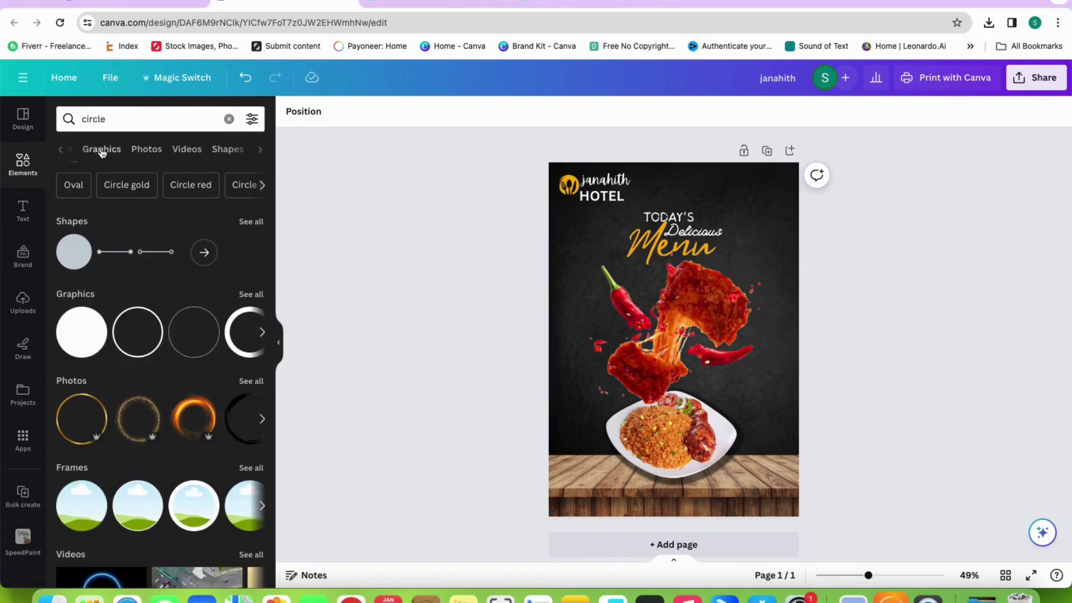
{"action": "left_click", "coordinate": [141, 152]}
{"action": "scroll", "coordinate": [179, 324], "scroll_direction": "down", "scroll_amount": 10}
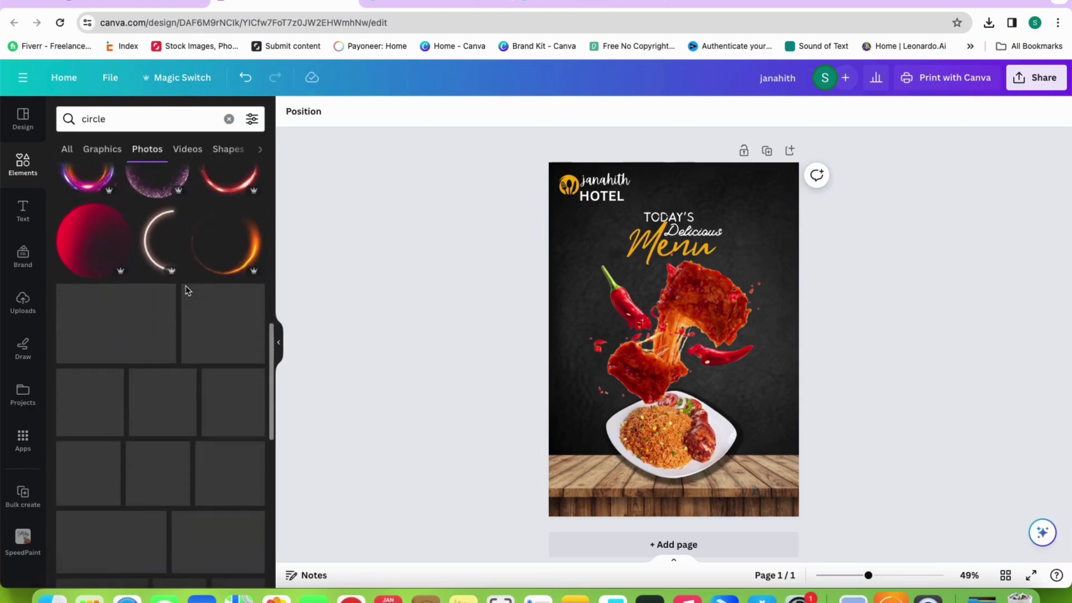
{"action": "scroll", "coordinate": [187, 291], "scroll_direction": "down", "scroll_amount": 10}
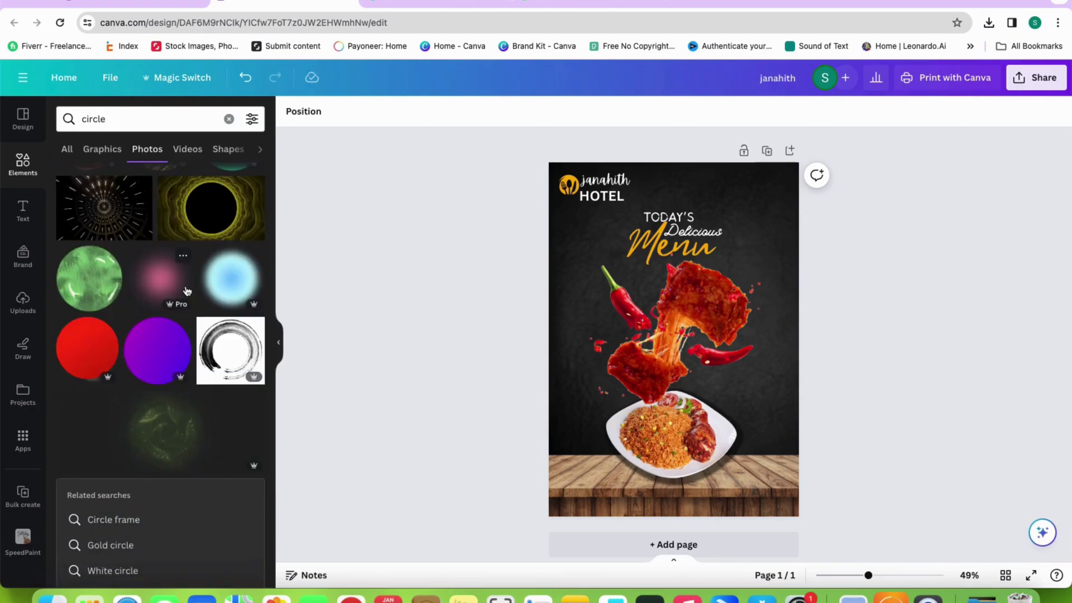
{"action": "scroll", "coordinate": [187, 290], "scroll_direction": "down", "scroll_amount": 2}
Rerun the 'circle' search and filter it to graphics only
{"action": "left_click", "coordinate": [229, 119]}
{"action": "type", "text": "c"}
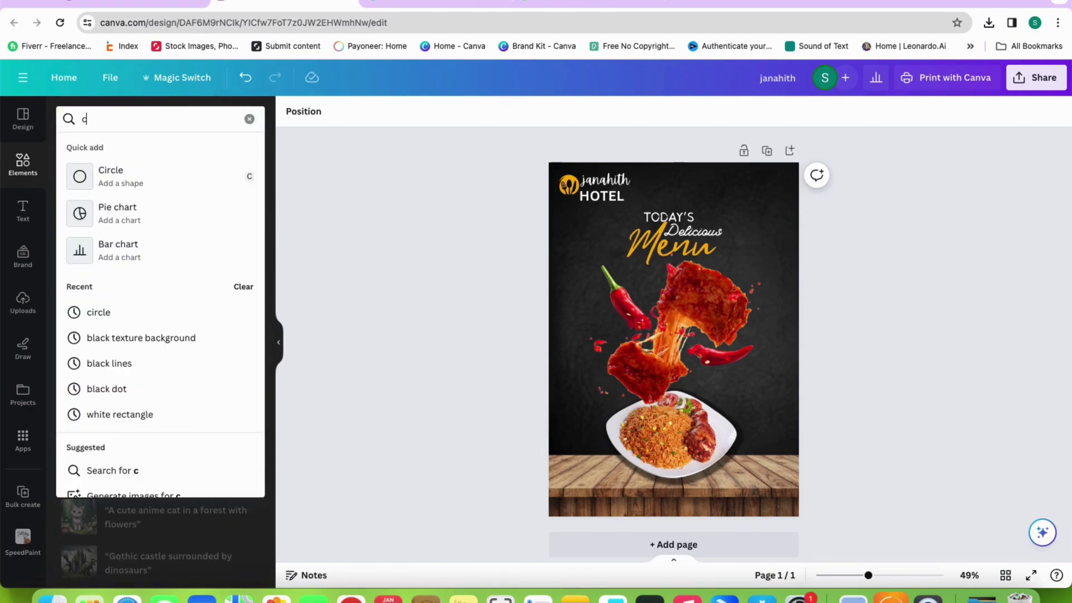
{"action": "type", "text": "ircle"}
{"action": "key", "text": "Return"}
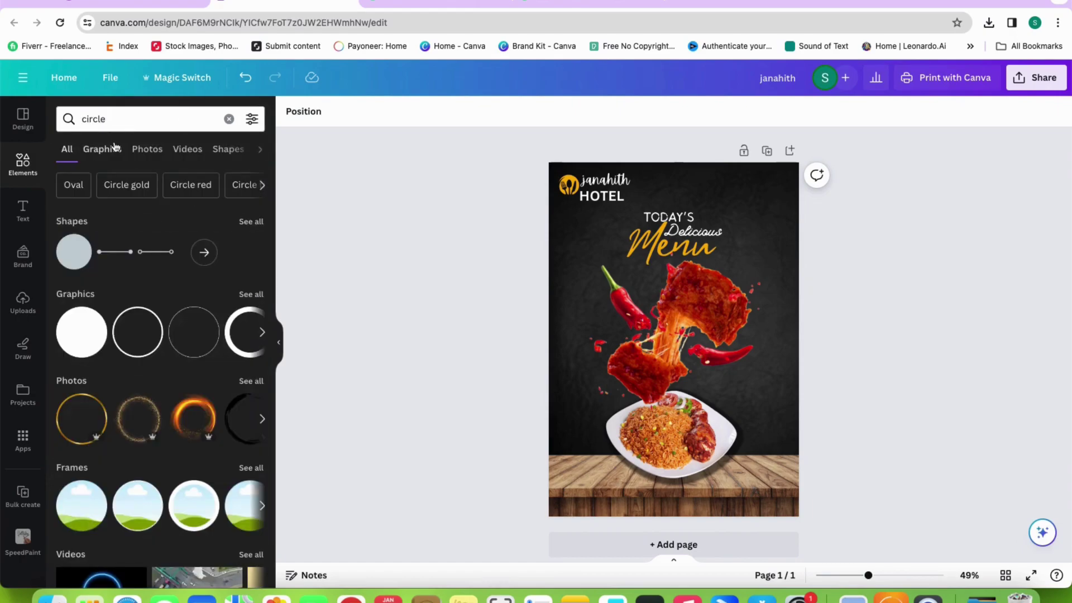
{"action": "left_click", "coordinate": [102, 149]}
{"action": "scroll", "coordinate": [166, 256], "scroll_direction": "down", "scroll_amount": 10}
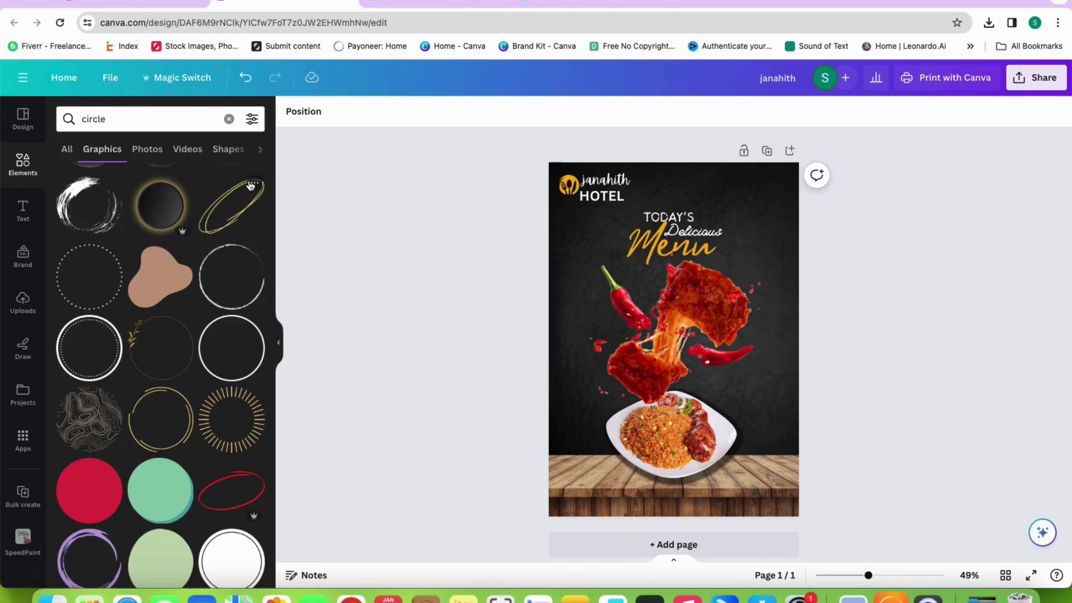
Show more graphics like the sketchy circle doodle and browse the Pinkbrush results
{"action": "left_click", "coordinate": [252, 185]}
{"action": "left_click", "coordinate": [328, 375]}
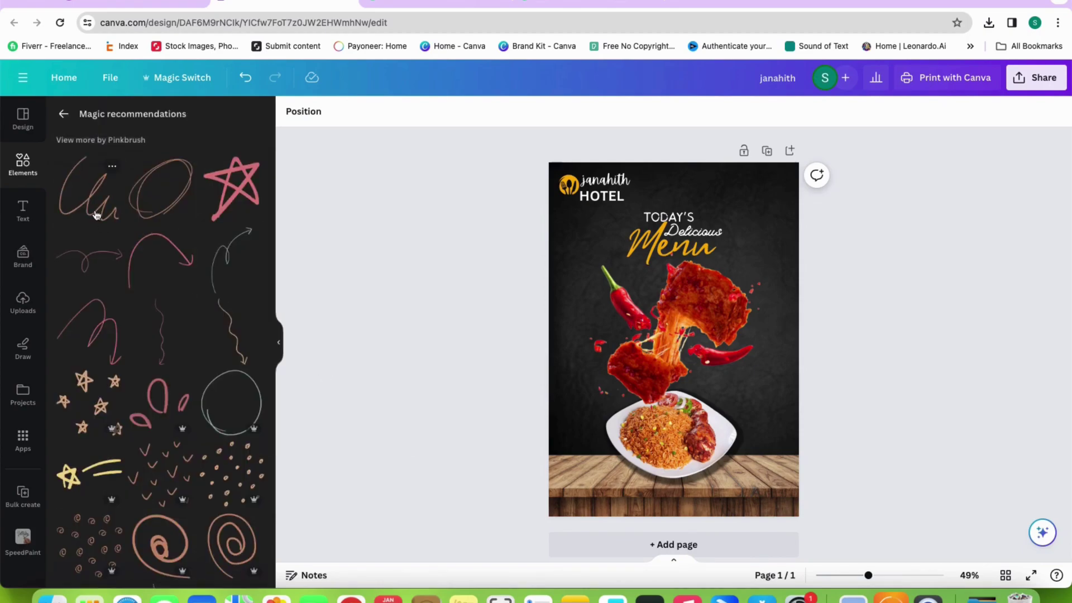
{"action": "scroll", "coordinate": [167, 248], "scroll_direction": "down", "scroll_amount": 6}
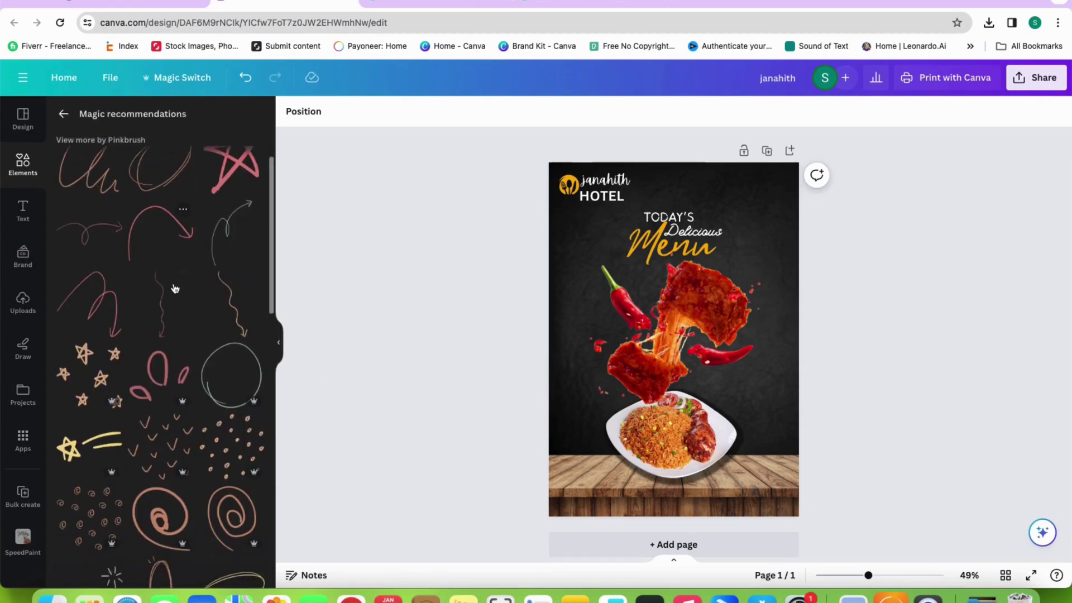
{"action": "scroll", "coordinate": [174, 288], "scroll_direction": "down", "scroll_amount": 6}
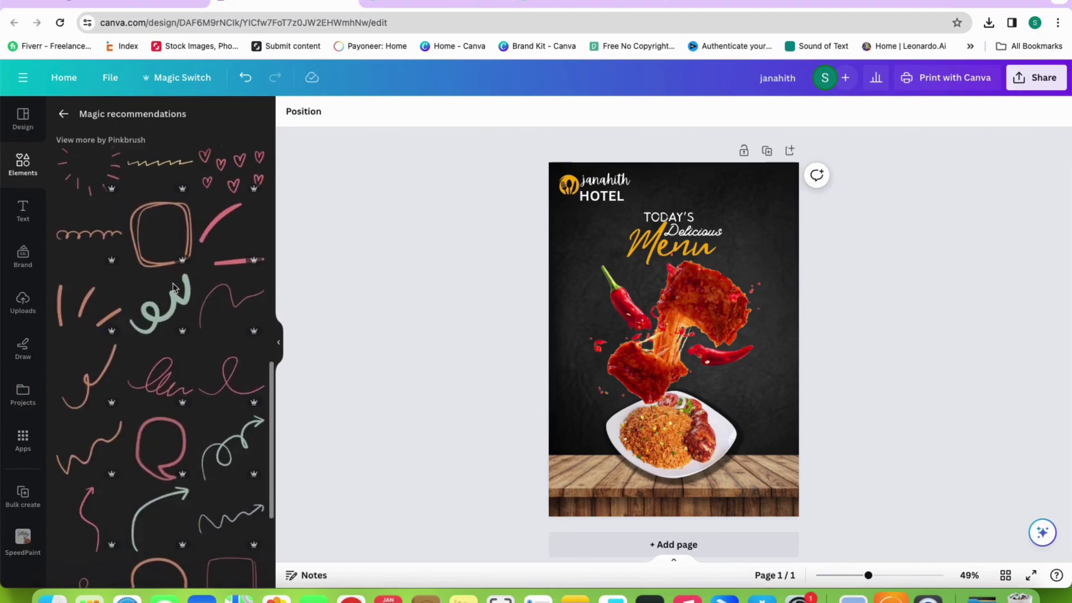
{"action": "scroll", "coordinate": [174, 287], "scroll_direction": "up", "scroll_amount": 5}
{"action": "scroll", "coordinate": [173, 287], "scroll_direction": "up", "scroll_amount": 7}
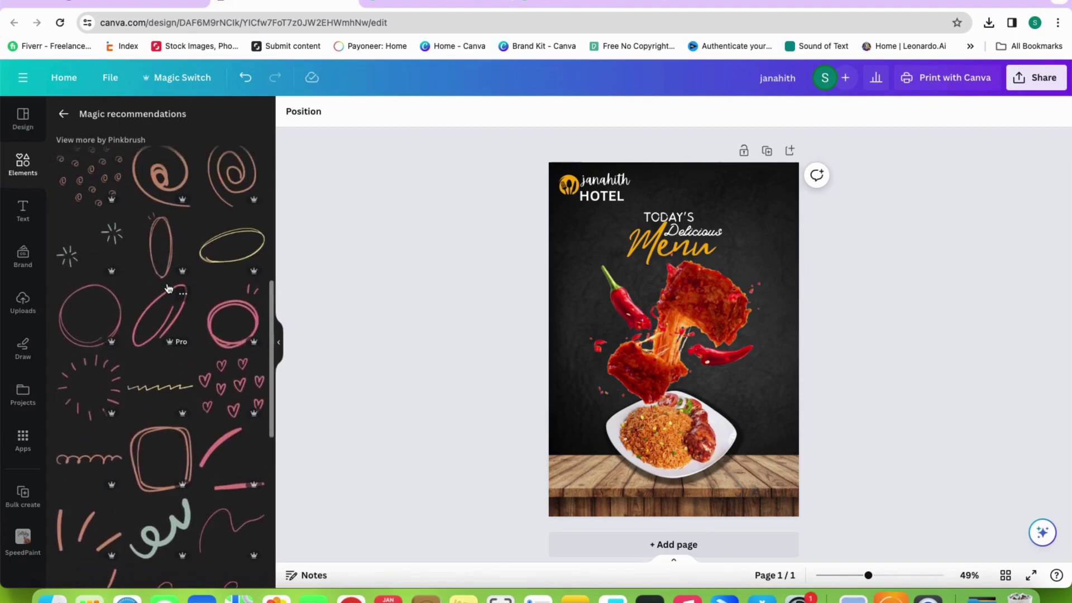
{"action": "scroll", "coordinate": [168, 288], "scroll_direction": "up", "scroll_amount": 2}
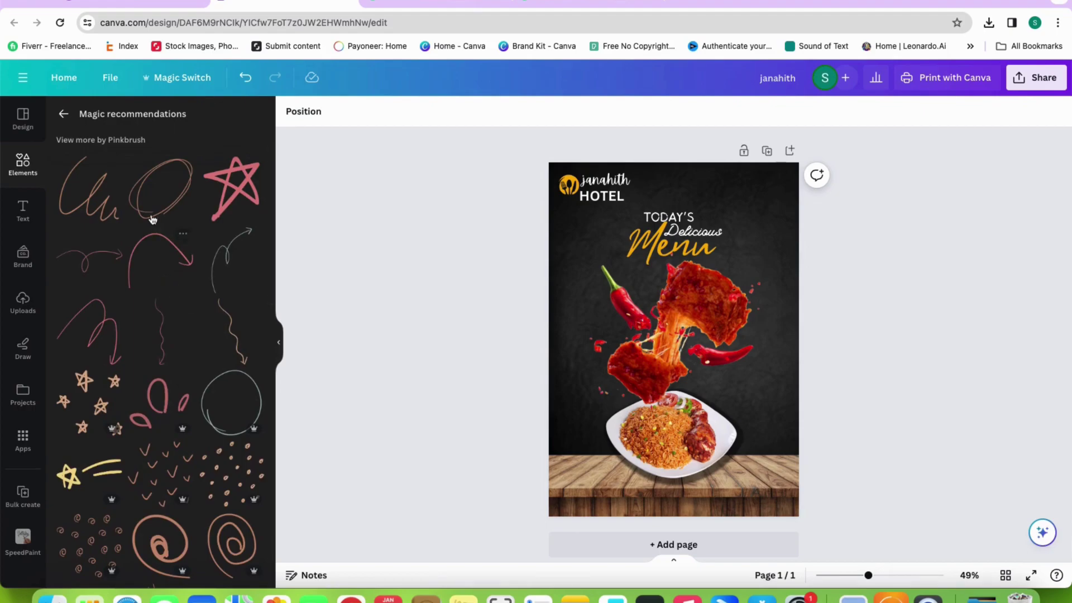
Add the ellipse doodle, shrink it beside the red chili and send it backward
{"action": "left_click", "coordinate": [160, 187]}
{"action": "left_click_drag", "start_coordinate": [660, 341], "coordinate": [572, 252]}
{"action": "mouse_move", "coordinate": [536, 302]}
{"action": "left_mouse_down"}
{"action": "mouse_move", "coordinate": [567, 280]}
{"action": "mouse_move", "coordinate": [577, 303]}
{"action": "mouse_move", "coordinate": [592, 301]}
{"action": "left_mouse_up"}
{"action": "right_click", "coordinate": [589, 299]}
{"action": "mouse_move", "coordinate": [631, 403]}
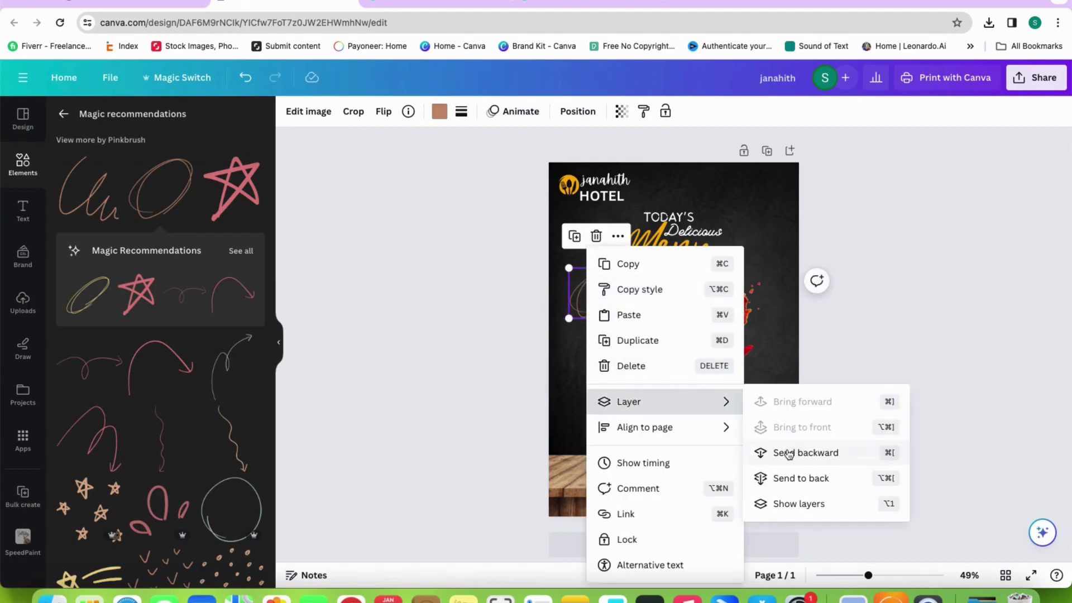
{"action": "left_click", "coordinate": [789, 453]}
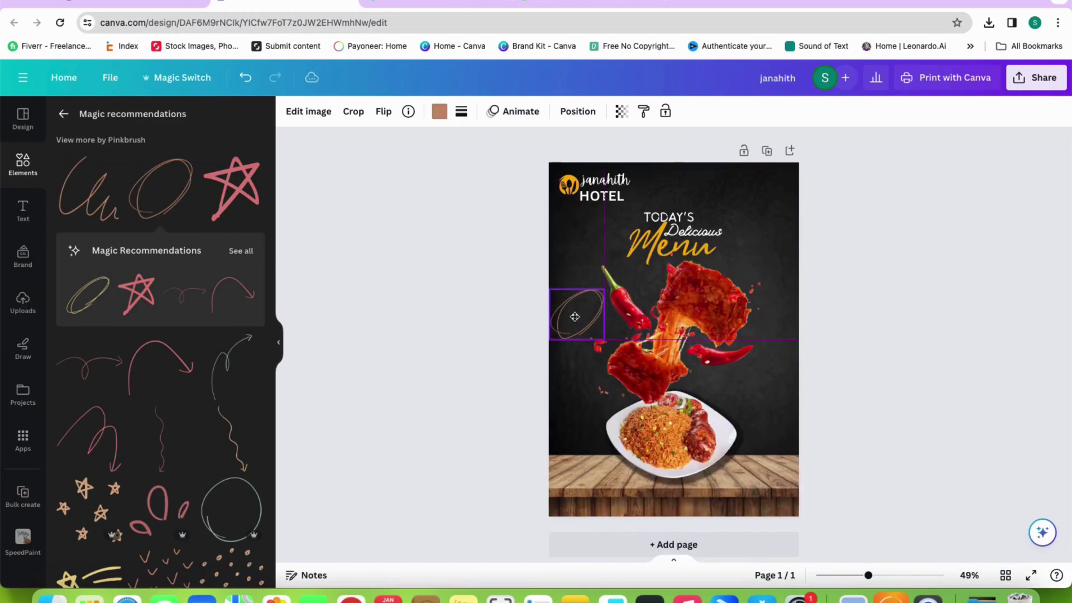
Check the doodle's colour options, then add a new blank page to the design
{"action": "left_click", "coordinate": [440, 111]}
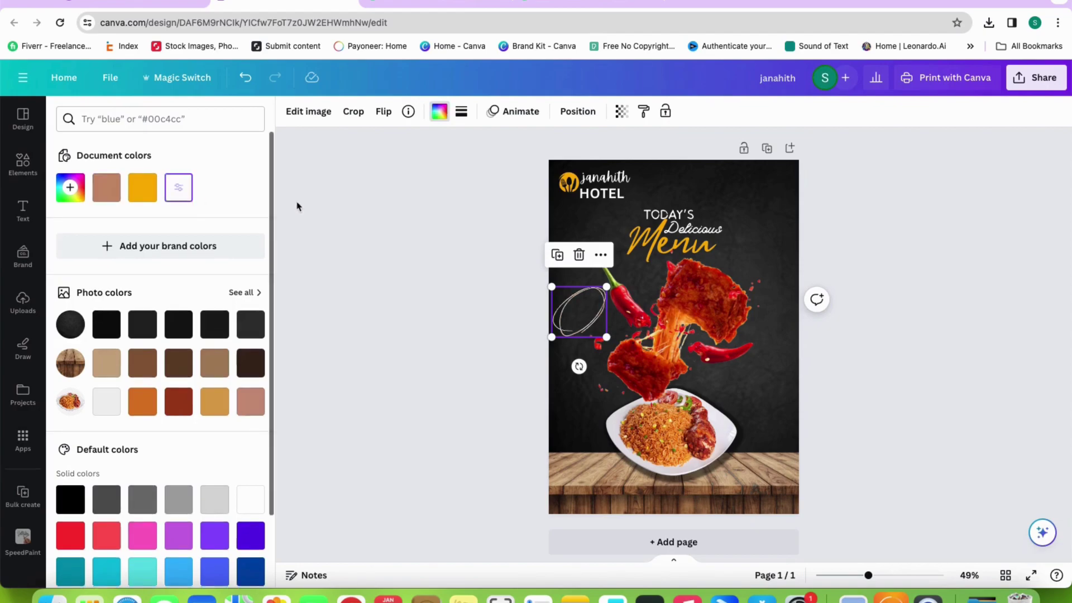
{"action": "left_click", "coordinate": [371, 229]}
{"action": "scroll", "coordinate": [672, 447], "scroll_direction": "down", "scroll_amount": 1}
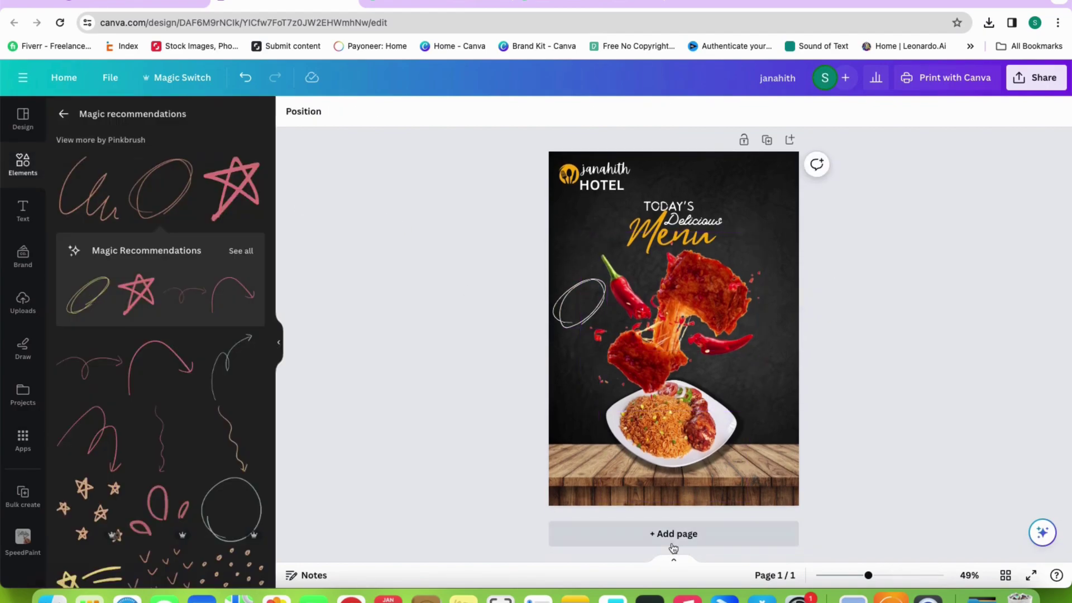
{"action": "left_click", "coordinate": [673, 547]}
Add a body text box for the 'get up to' wording on page 2
{"action": "left_click", "coordinate": [23, 212]}
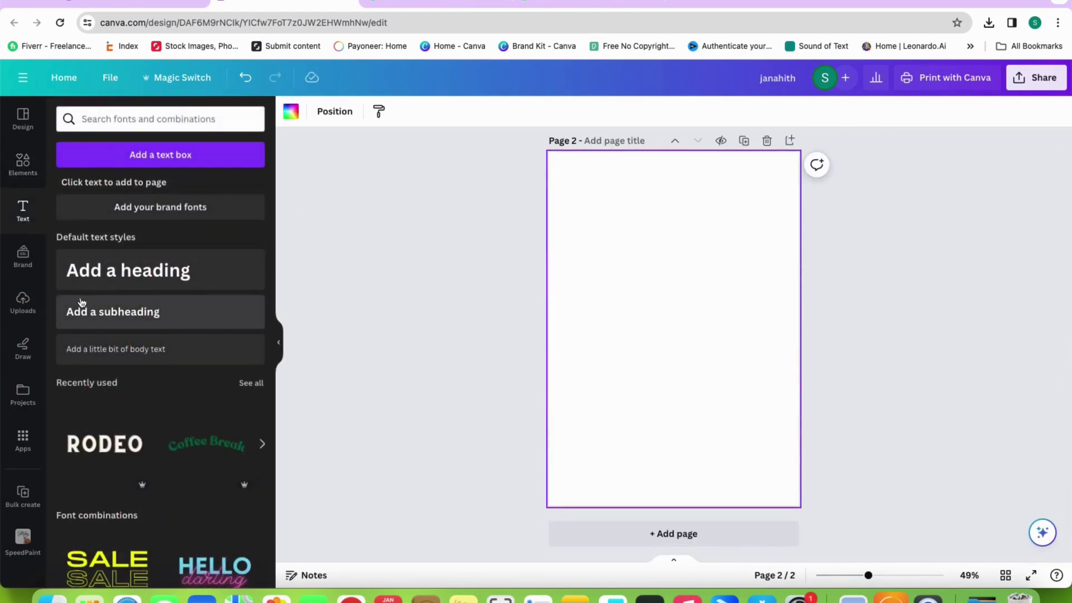
{"action": "left_click", "coordinate": [235, 349]}
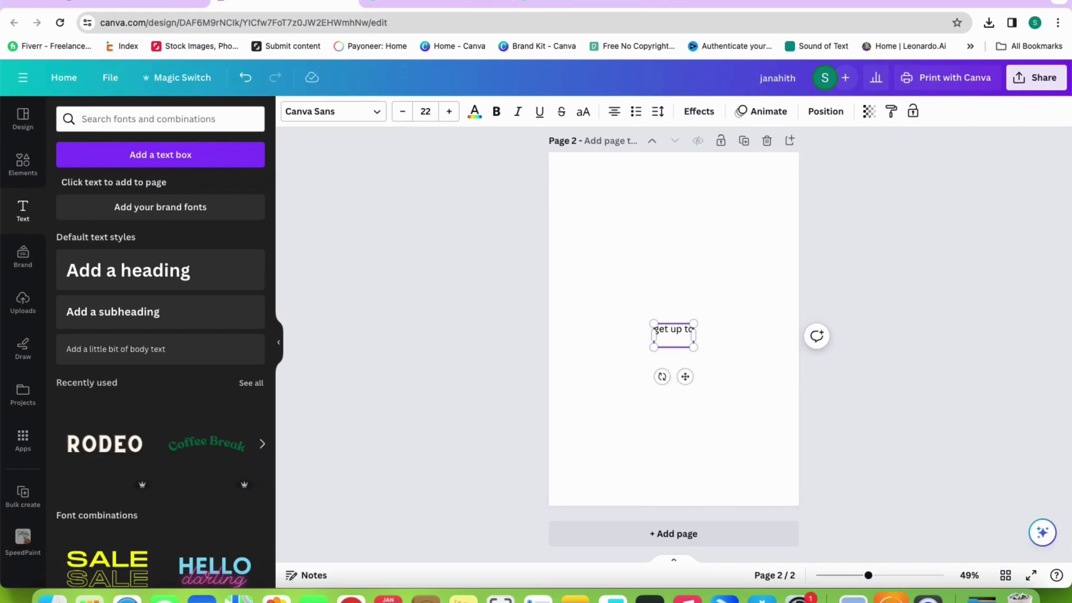
{"action": "scroll", "coordinate": [527, 471], "scroll_direction": "up", "scroll_amount": 3}
{"action": "left_click", "coordinate": [675, 502]}
{"action": "left_click", "coordinate": [670, 533]}
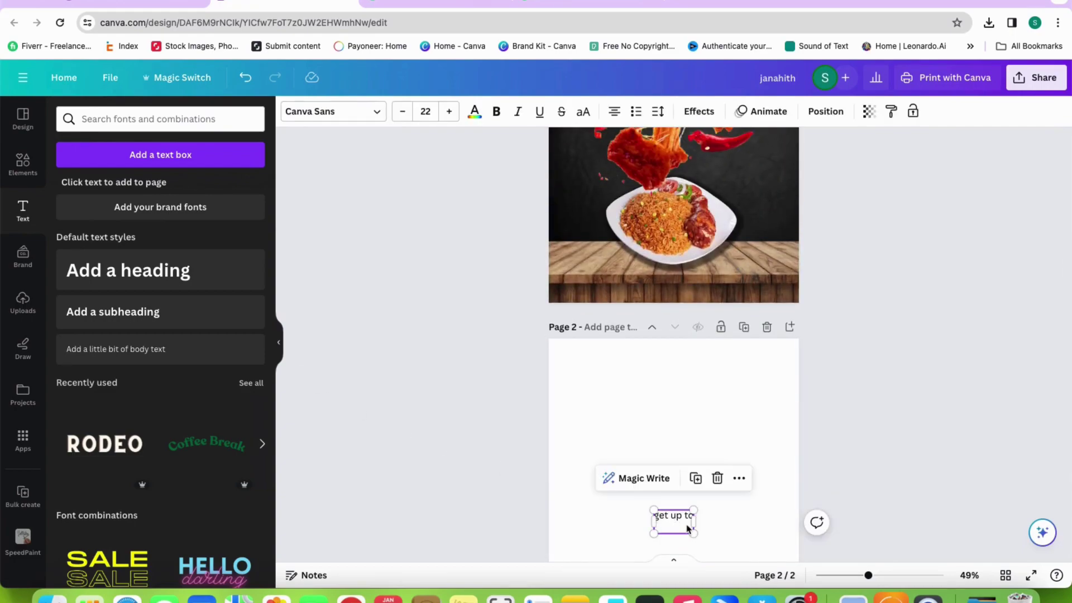
{"action": "left_click", "coordinate": [696, 484]}
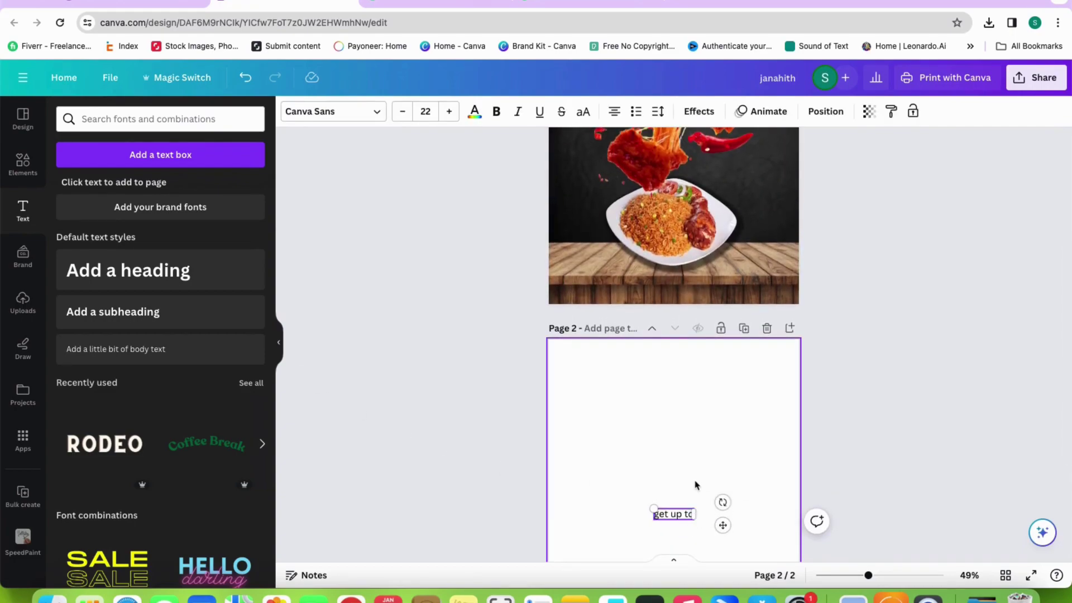
{"action": "scroll", "coordinate": [694, 480], "scroll_direction": "down", "scroll_amount": 3}
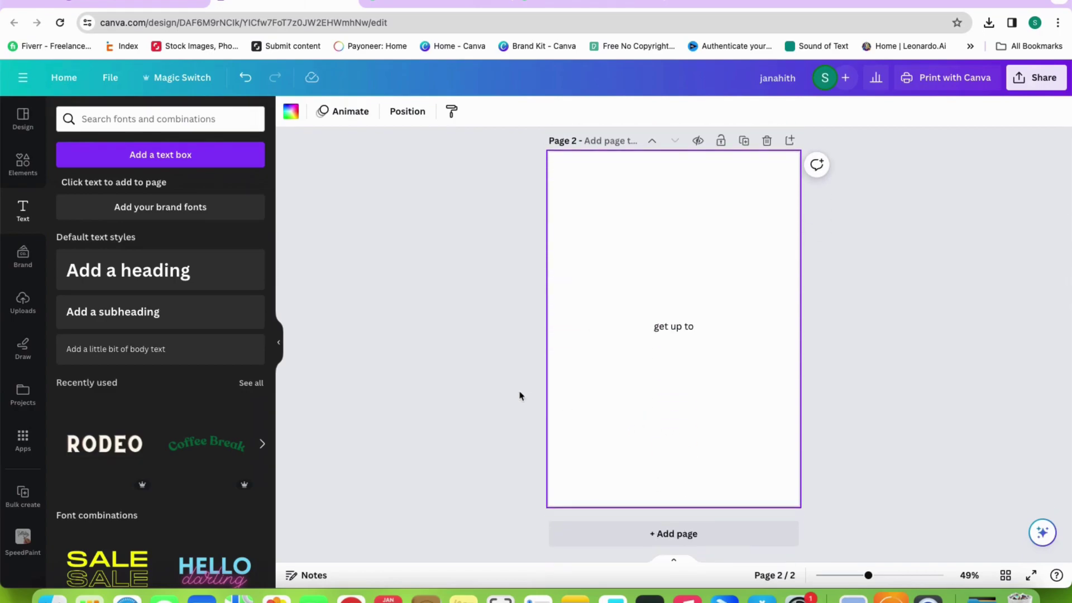
Add a '50%' heading on page 2 and place it below the 'get up to' text
{"action": "left_click", "coordinate": [129, 270]}
{"action": "type", "text": "50"}
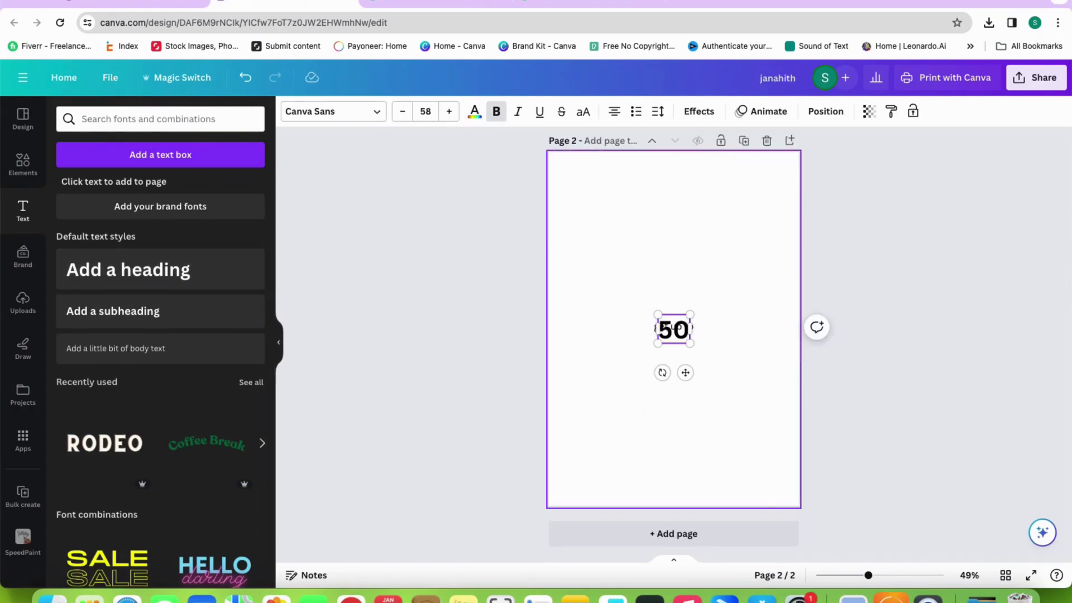
{"action": "type", "text": "%"}
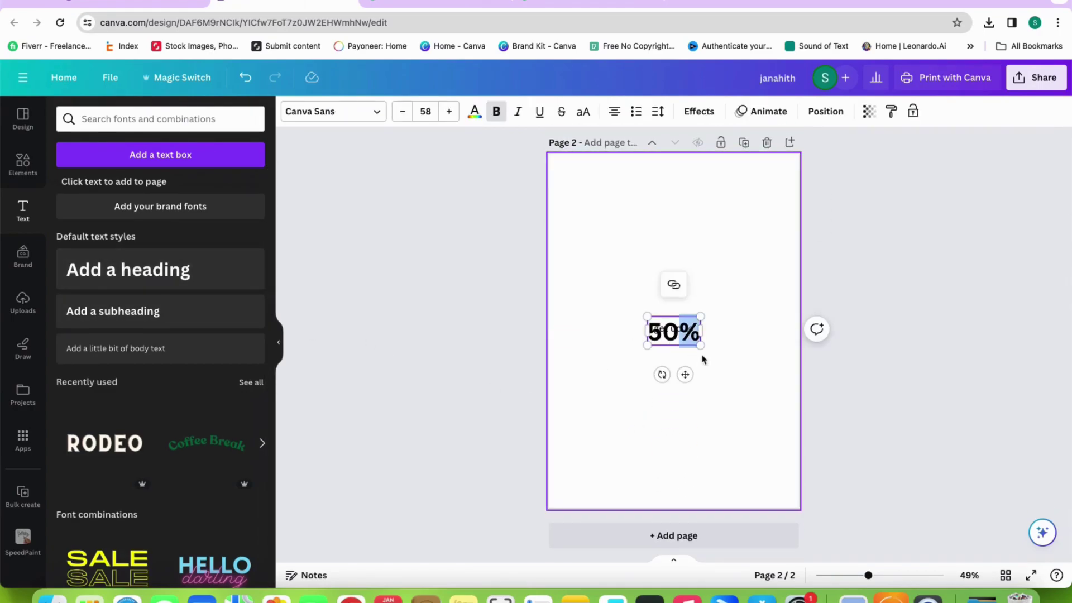
{"action": "left_click_drag", "start_coordinate": [686, 372], "coordinate": [685, 394]}
{"action": "left_click", "coordinate": [573, 399]}
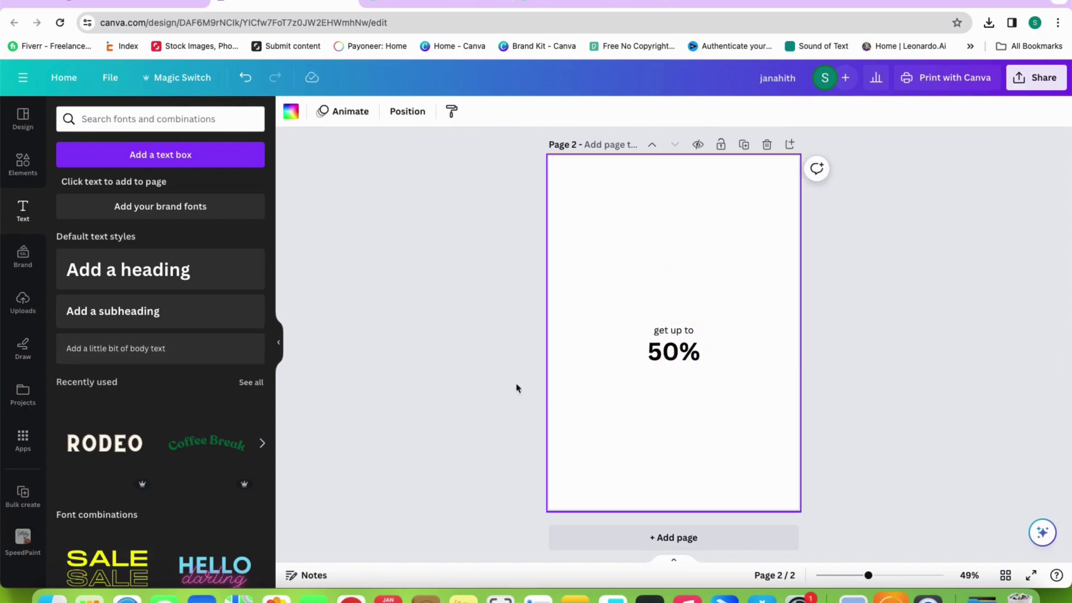
{"action": "left_click", "coordinate": [684, 344]}
Duplicate the text as 'OFF' below 50% and make 'GET UP TO' uppercase
{"action": "double_click", "coordinate": [672, 331]}
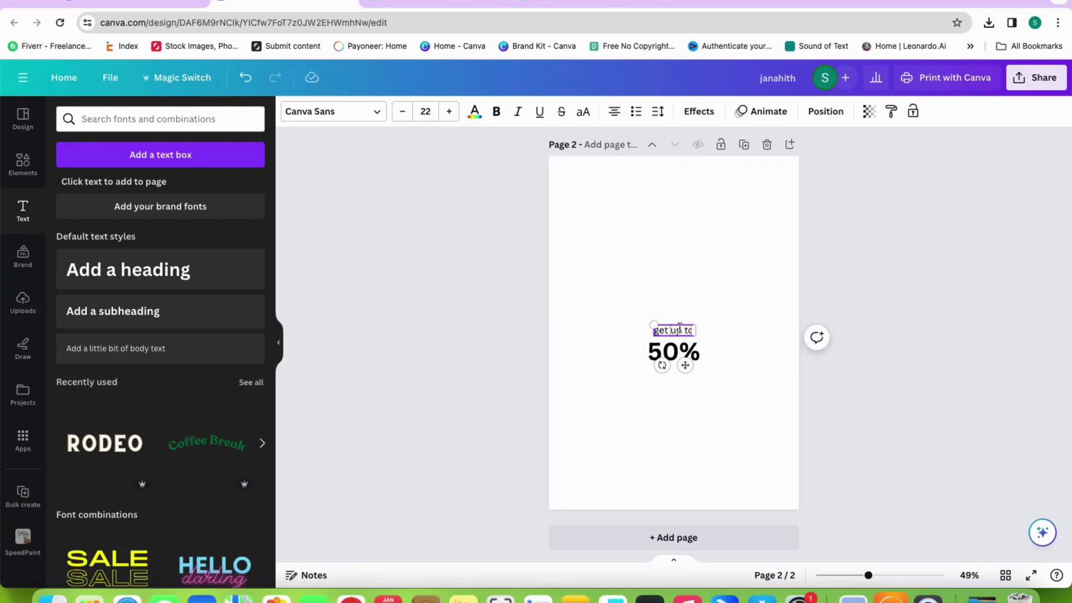
{"action": "left_click", "coordinate": [696, 300]}
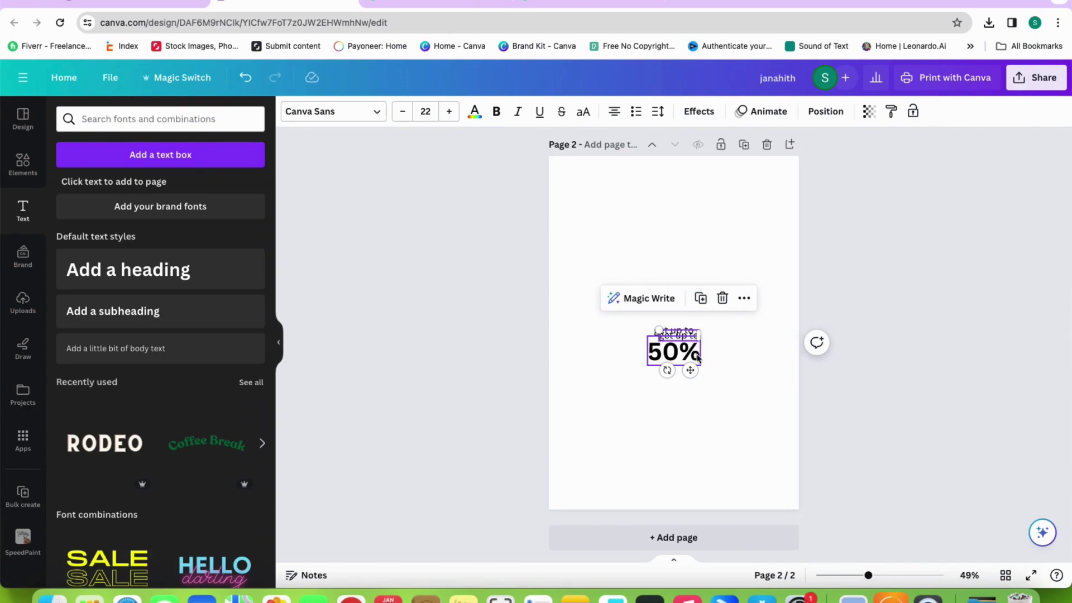
{"action": "left_click_drag", "start_coordinate": [673, 337], "coordinate": [669, 373]}
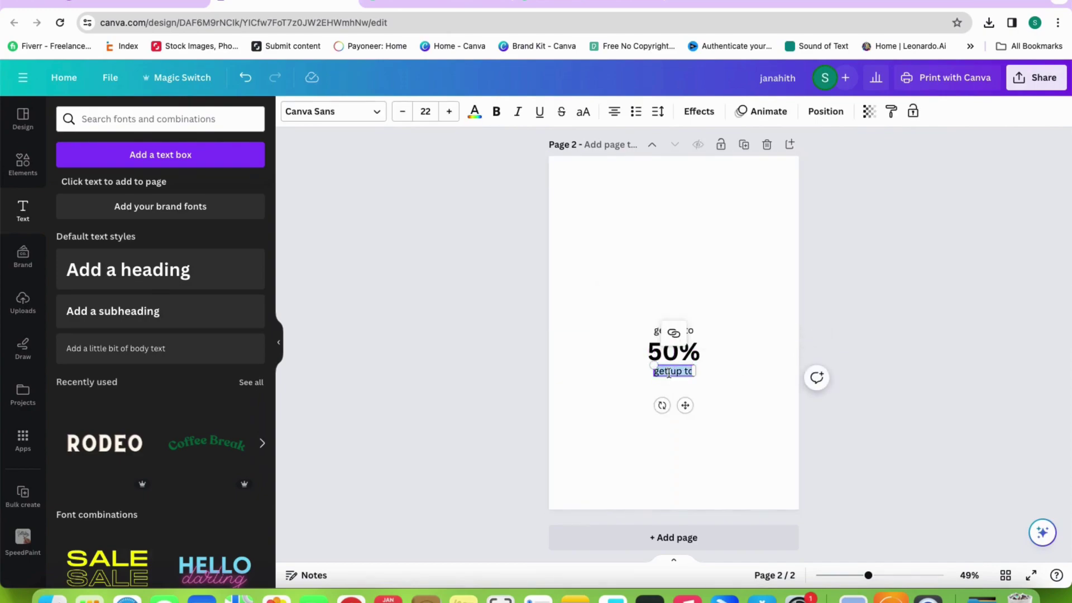
{"action": "left_click", "coordinate": [684, 381]}
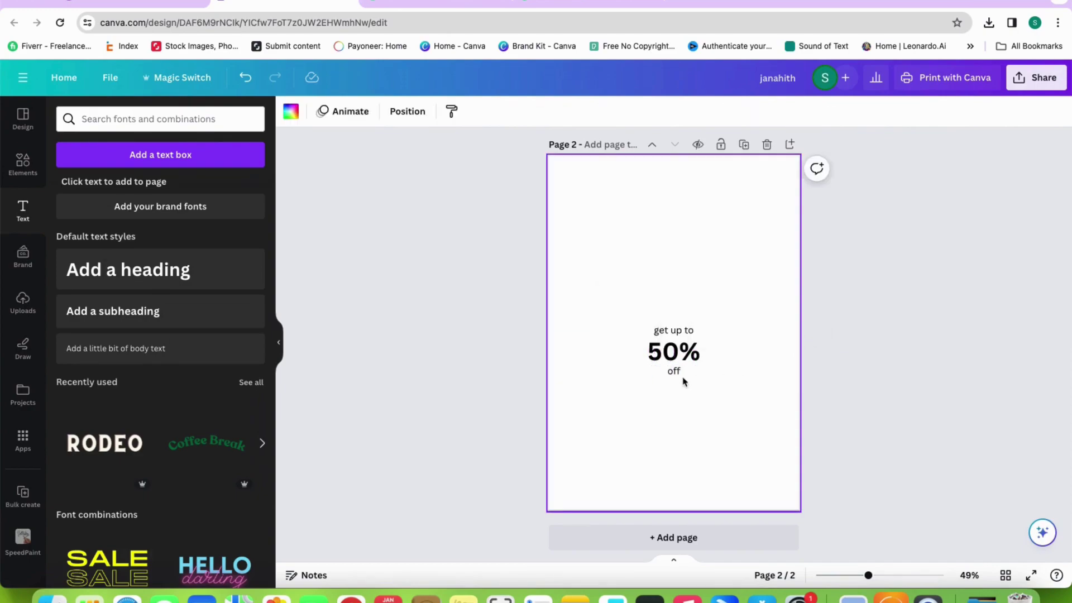
{"action": "left_click", "coordinate": [675, 333]}
{"action": "left_click_drag", "start_coordinate": [695, 332], "coordinate": [653, 313]}
{"action": "left_click", "coordinate": [581, 111]}
{"action": "left_click", "coordinate": [718, 249]}
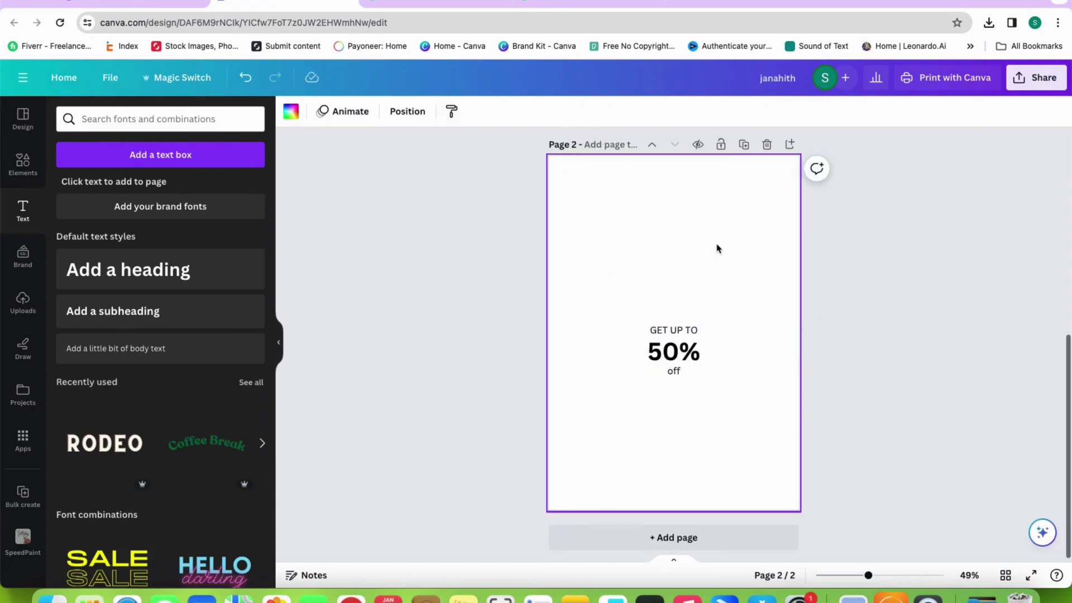
Set the 50% text in the Kawit font and align it under GET UP TO
{"action": "left_click", "coordinate": [674, 349]}
{"action": "left_click_drag", "start_coordinate": [674, 349], "coordinate": [652, 349]}
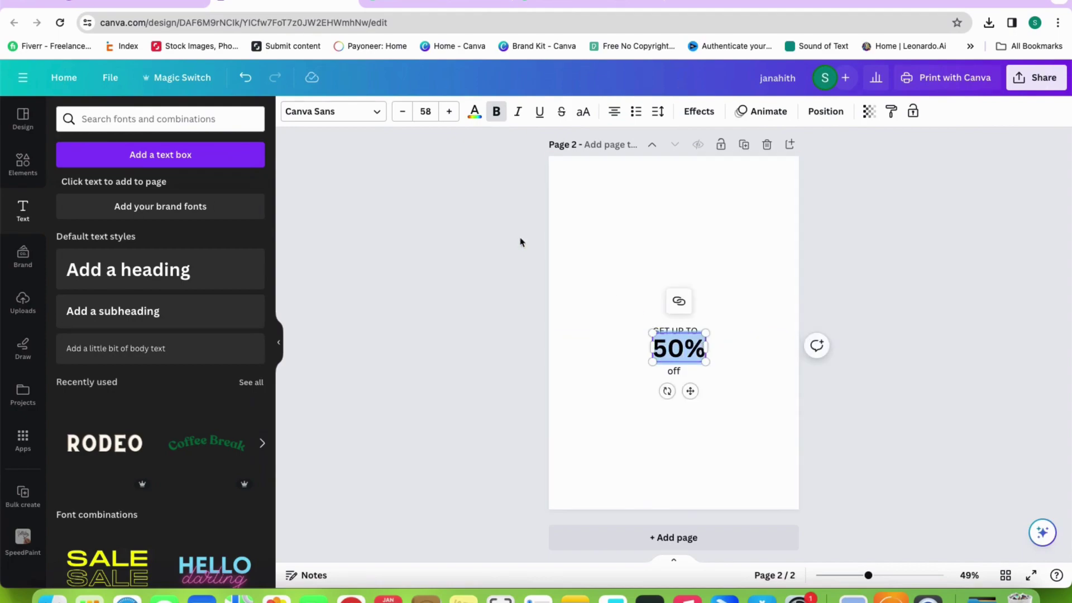
{"action": "left_click", "coordinate": [333, 111]}
{"action": "scroll", "coordinate": [100, 233], "scroll_direction": "up", "scroll_amount": 2}
{"action": "scroll", "coordinate": [99, 233], "scroll_direction": "up", "scroll_amount": 1}
{"action": "left_click", "coordinate": [96, 229]}
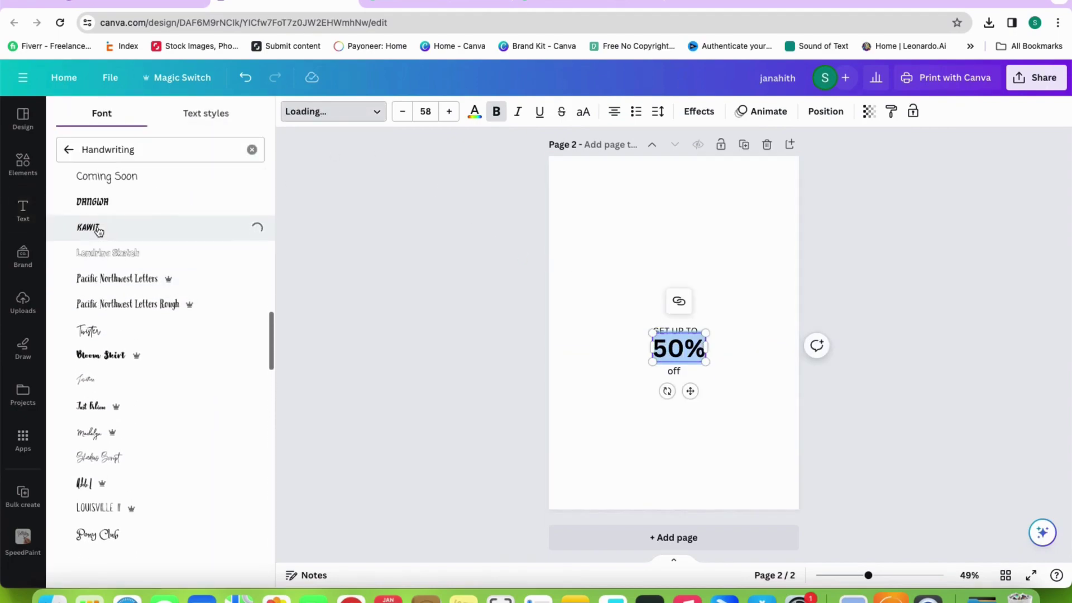
{"action": "left_click", "coordinate": [795, 332]}
{"action": "left_click_drag", "start_coordinate": [686, 349], "coordinate": [697, 368]}
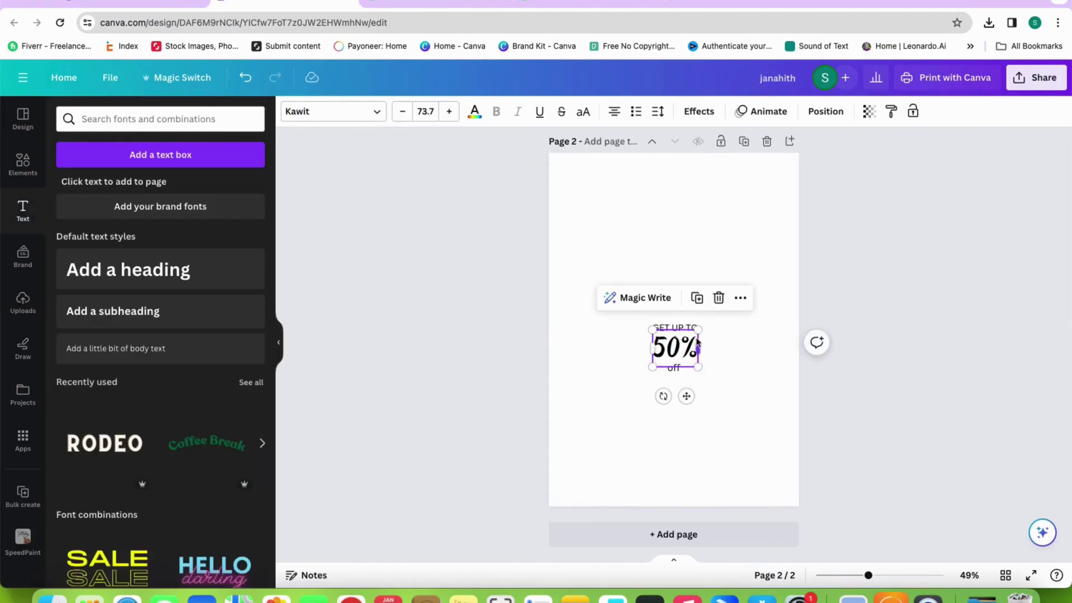
Bold the OFF text and stack GET UP TO, 50% and OFF neatly
{"action": "left_click", "coordinate": [698, 329]}
{"action": "left_click_drag", "start_coordinate": [690, 328], "coordinate": [692, 332]}
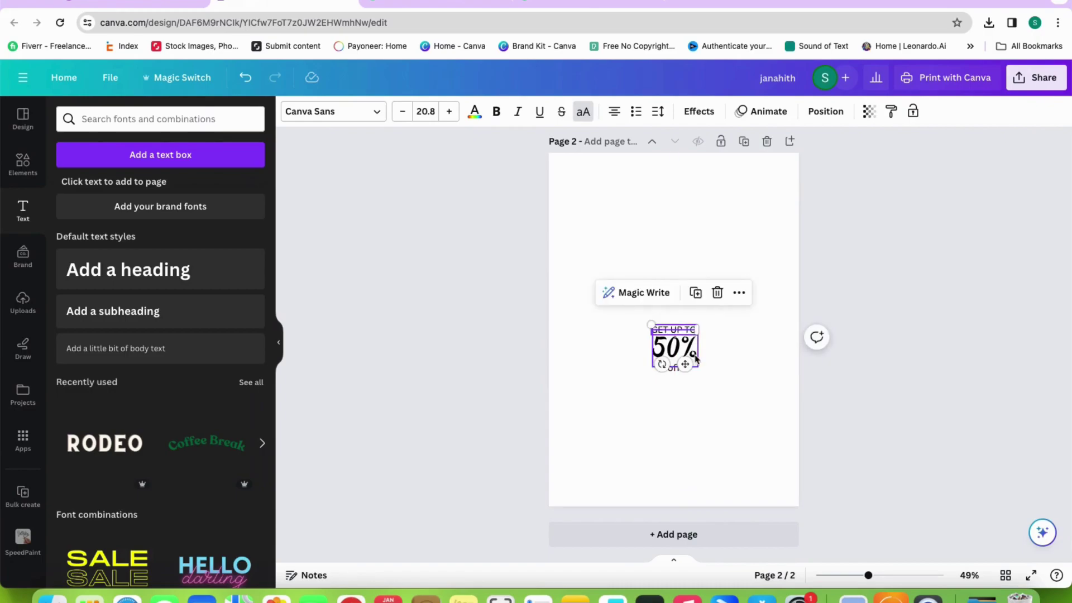
{"action": "left_click", "coordinate": [702, 371]}
{"action": "left_click", "coordinate": [674, 368]}
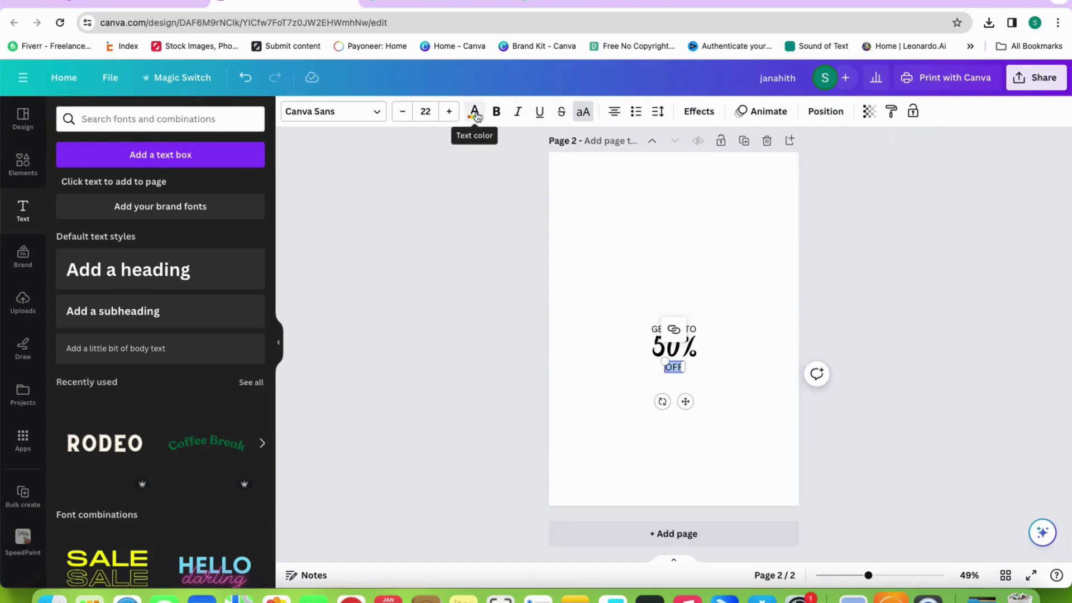
{"action": "left_click", "coordinate": [497, 114]}
{"action": "left_click", "coordinate": [714, 217]}
{"action": "left_click", "coordinate": [673, 367]}
{"action": "left_click_drag", "start_coordinate": [673, 367], "coordinate": [674, 366]}
{"action": "left_click", "coordinate": [732, 312]}
{"action": "left_click_drag", "start_coordinate": [732, 310], "coordinate": [639, 377]}
{"action": "left_click", "coordinate": [674, 400]}
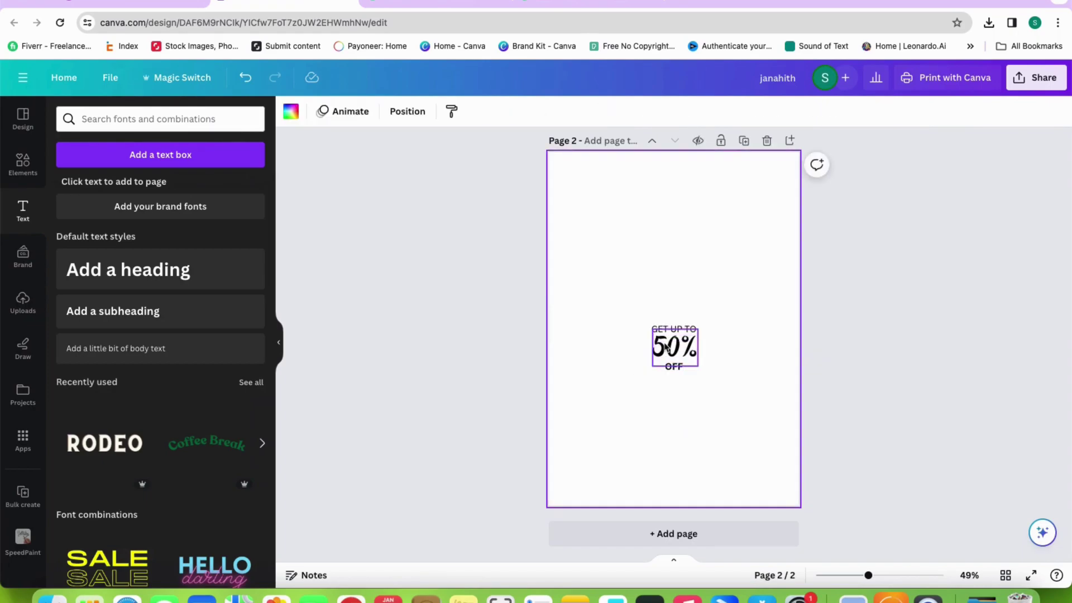
Colour the 50% text yellow and the OFF text white
{"action": "double_click", "coordinate": [661, 343]}
{"action": "left_click", "coordinate": [475, 112]}
{"action": "left_click", "coordinate": [141, 189]}
{"action": "left_click", "coordinate": [680, 294]}
{"action": "left_click", "coordinate": [675, 368]}
{"action": "left_click", "coordinate": [475, 112]}
{"action": "left_click", "coordinate": [177, 189]}
{"action": "left_click", "coordinate": [680, 207]}
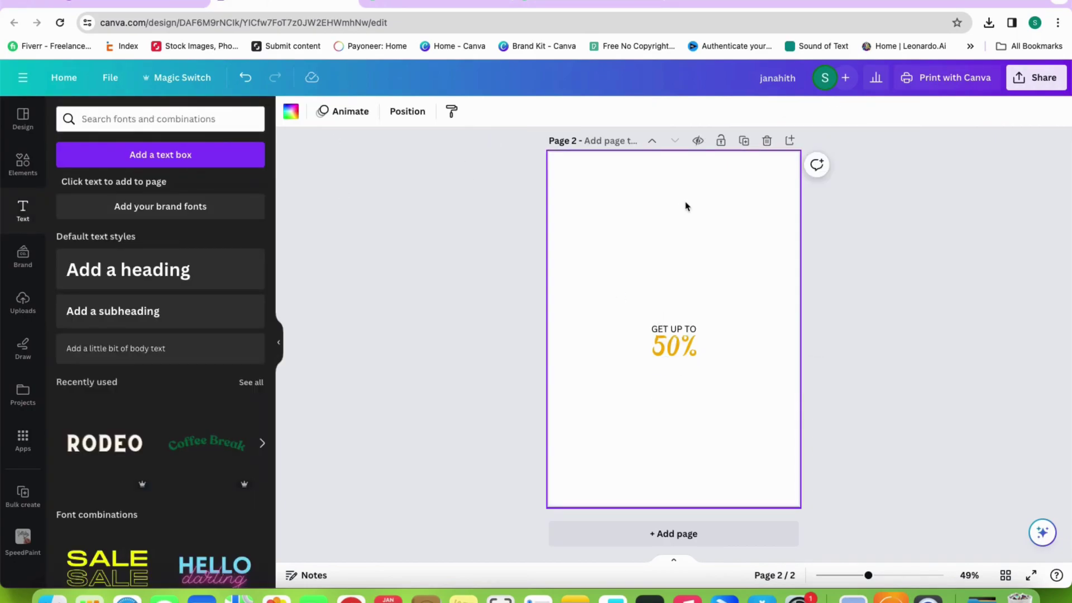
Make GET UP TO white and group the three discount texts together
{"action": "left_click", "coordinate": [673, 330]}
{"action": "left_click", "coordinate": [678, 304]}
{"action": "left_click", "coordinate": [671, 330]}
{"action": "left_click", "coordinate": [679, 272]}
{"action": "double_click", "coordinate": [675, 328]}
{"action": "left_click", "coordinate": [476, 112]}
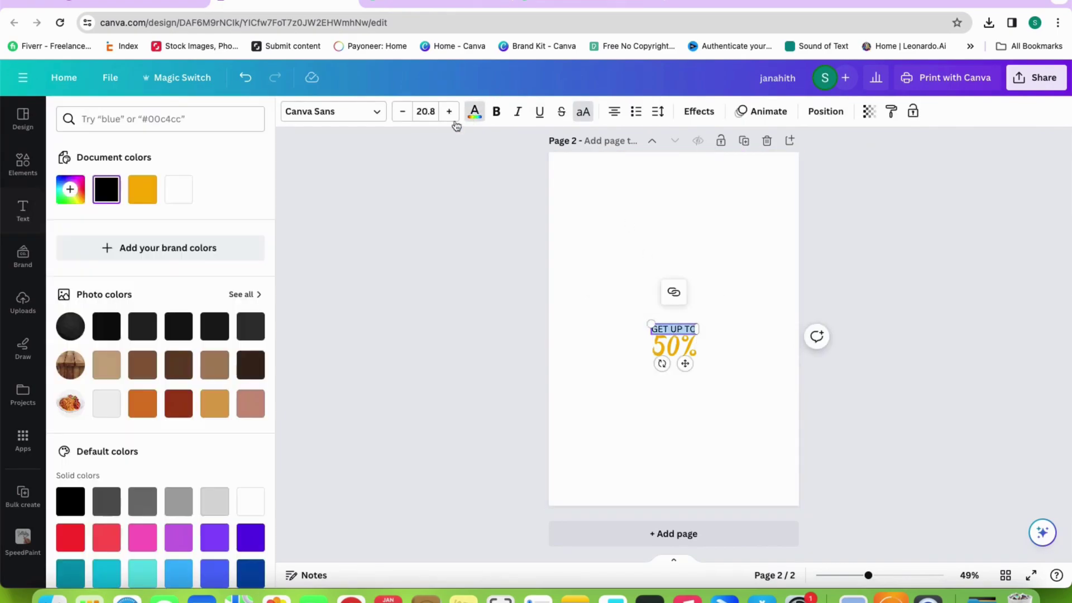
{"action": "left_click", "coordinate": [179, 190]}
{"action": "left_click", "coordinate": [763, 241]}
{"action": "left_click_drag", "start_coordinate": [763, 235], "coordinate": [627, 412]}
{"action": "left_click", "coordinate": [686, 294]}
Copy the discount badge from page 2 and paste it onto the flyer's first page
{"action": "left_click_drag", "start_coordinate": [675, 352], "coordinate": [680, 223]}
{"action": "right_click", "coordinate": [681, 223]}
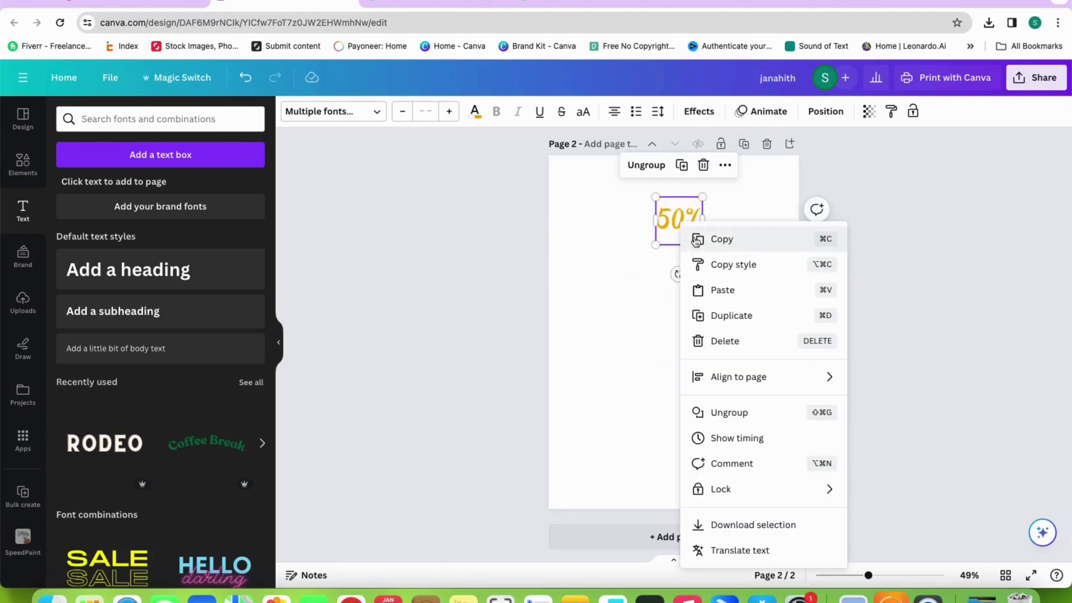
{"action": "scroll", "coordinate": [596, 245], "scroll_direction": "up", "scroll_amount": 2}
{"action": "scroll", "coordinate": [597, 246], "scroll_direction": "up", "scroll_amount": 3}
{"action": "right_click", "coordinate": [564, 282]}
{"action": "left_click", "coordinate": [591, 346]}
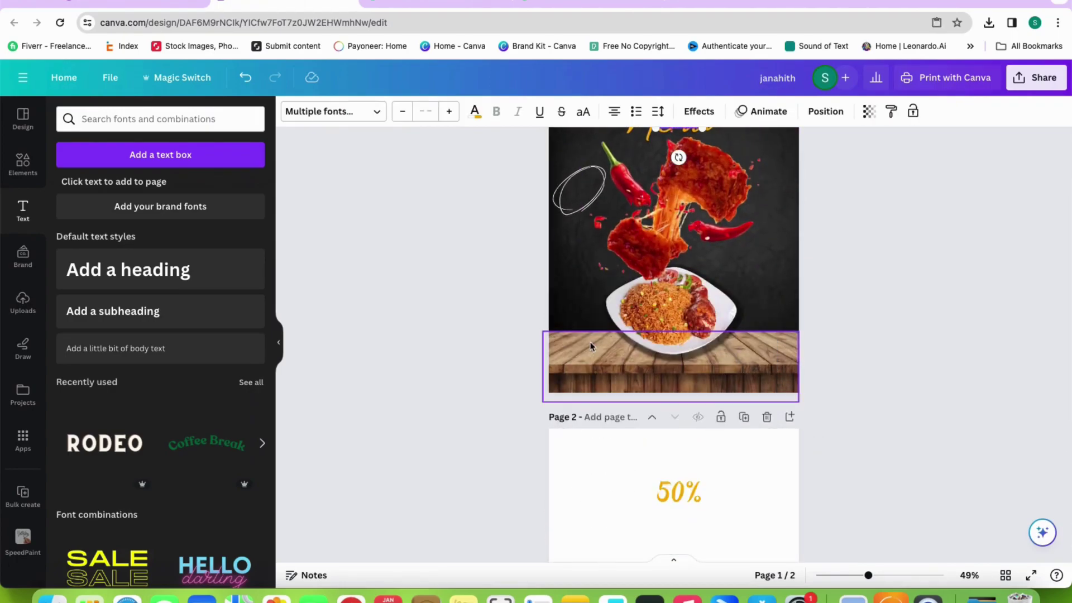
Drag the badge into the hand-drawn ellipse at the left of the food photo
{"action": "scroll", "coordinate": [626, 254], "scroll_direction": "up", "scroll_amount": 2}
{"action": "left_click_drag", "start_coordinate": [654, 223], "coordinate": [603, 294]}
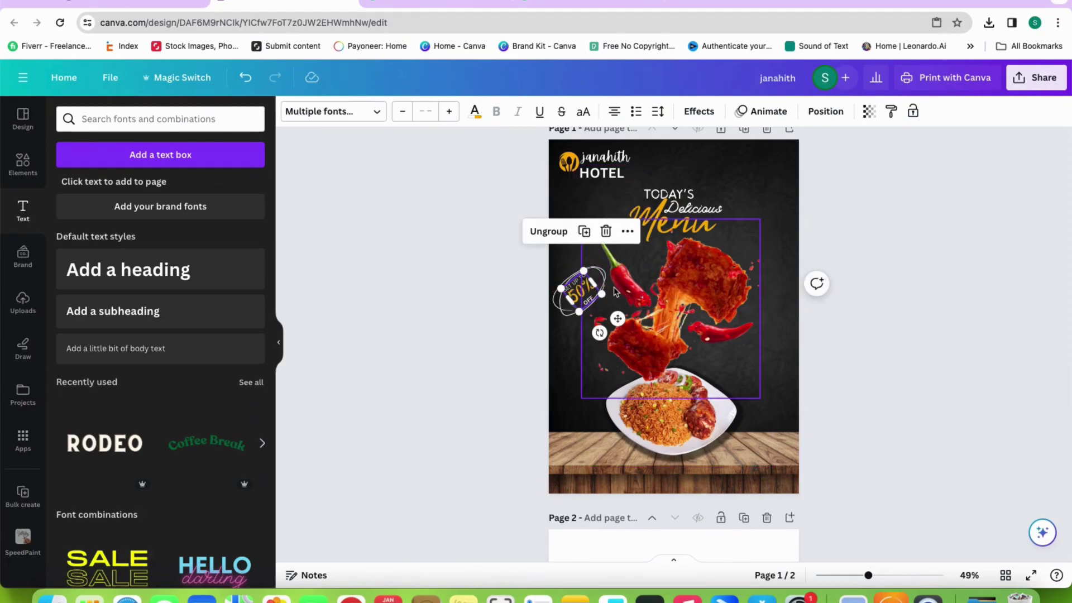
{"action": "scroll", "coordinate": [615, 291], "scroll_direction": "down", "scroll_amount": 2}
{"action": "scroll", "coordinate": [614, 291], "scroll_direction": "up", "scroll_amount": 2}
{"action": "scroll", "coordinate": [558, 324], "scroll_direction": "up", "scroll_amount": 5, "text": "ctrl"}
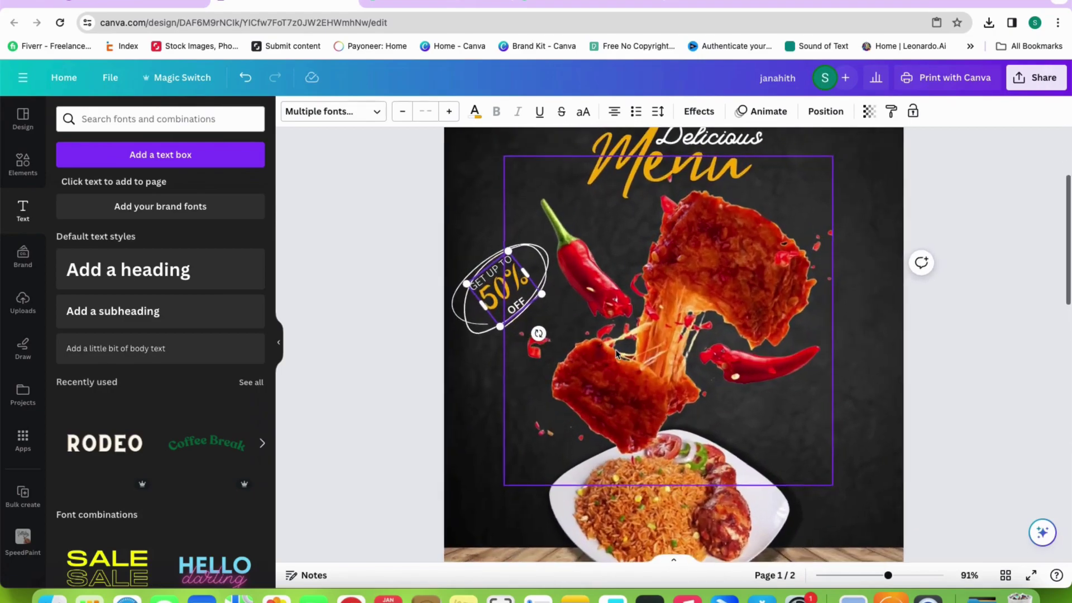
{"action": "left_click", "coordinate": [497, 312]}
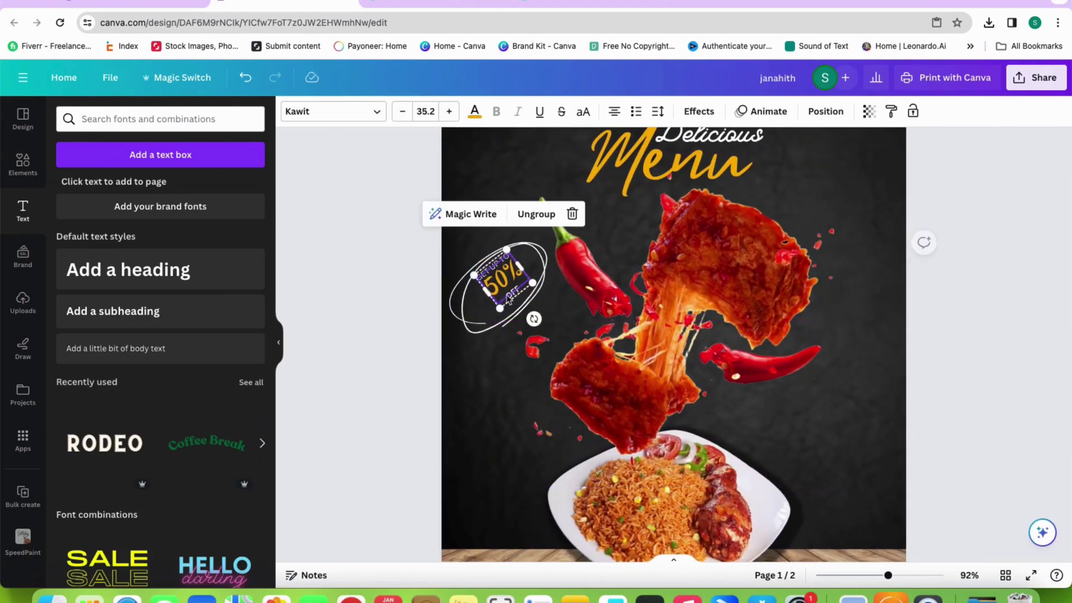
{"action": "left_click", "coordinate": [507, 346]}
{"action": "left_click", "coordinate": [491, 365]}
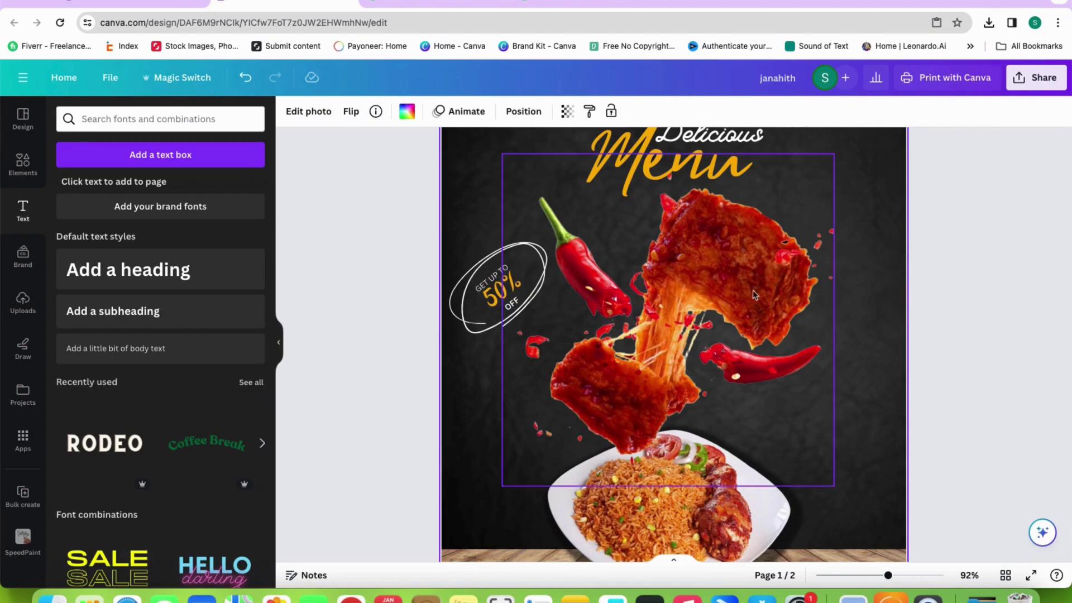
{"action": "scroll", "coordinate": [775, 296], "scroll_direction": "down", "scroll_amount": 5}
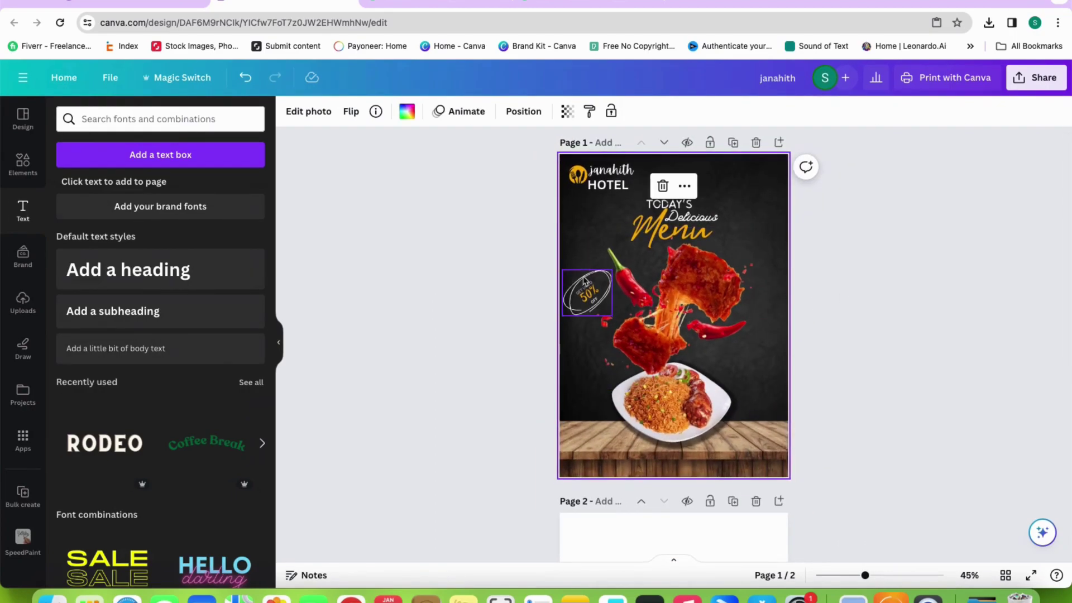
Add a 'Limited offer' subheading in uppercase with white text
{"action": "left_click_drag", "start_coordinate": [699, 281], "coordinate": [688, 280]}
{"action": "left_click", "coordinate": [376, 265]}
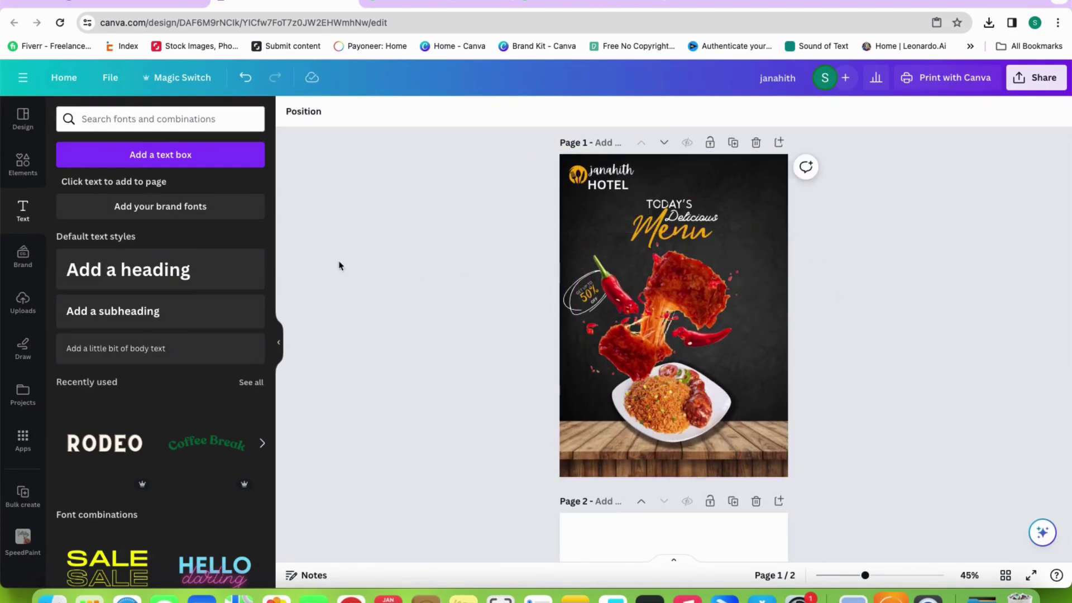
{"action": "left_click", "coordinate": [167, 311]}
{"action": "type", "text": "lim"}
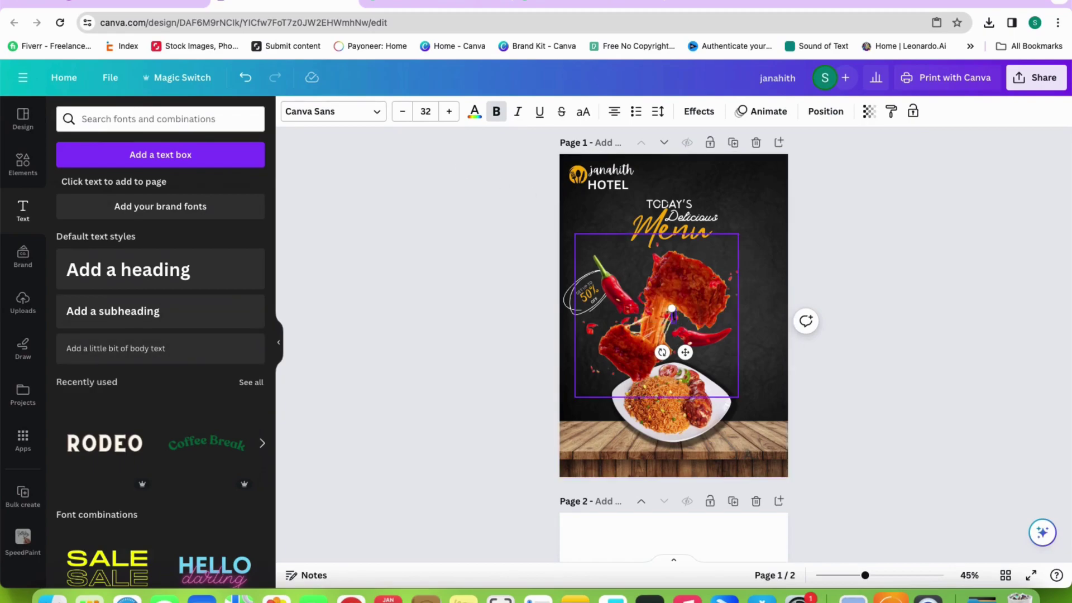
{"action": "type", "text": "erLimited"}
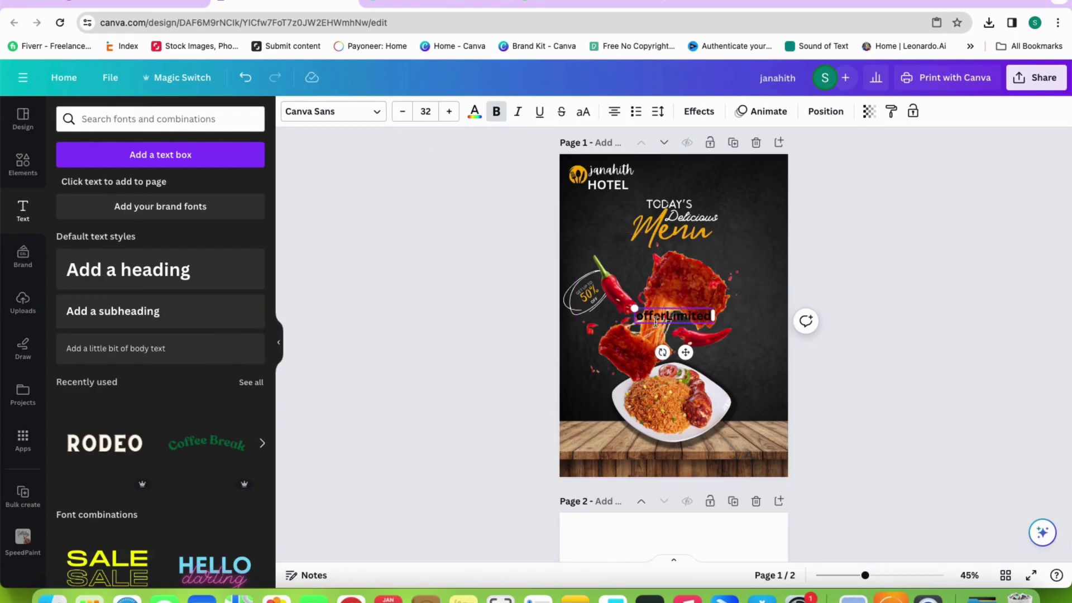
{"action": "key", "text": "BackSpace"}
{"action": "key", "text": "BackSpace"}
{"action": "key", "text": "BackSpace"}
{"action": "key", "text": "BackSpace"}
{"action": "key", "text": "BackSpace"}
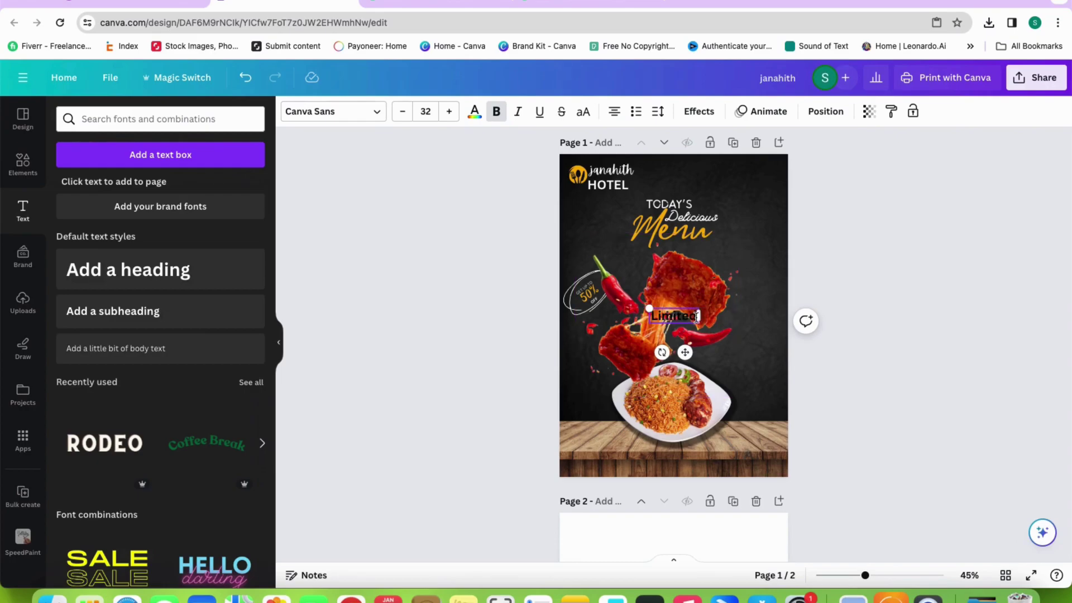
{"action": "type", "text": "offer"}
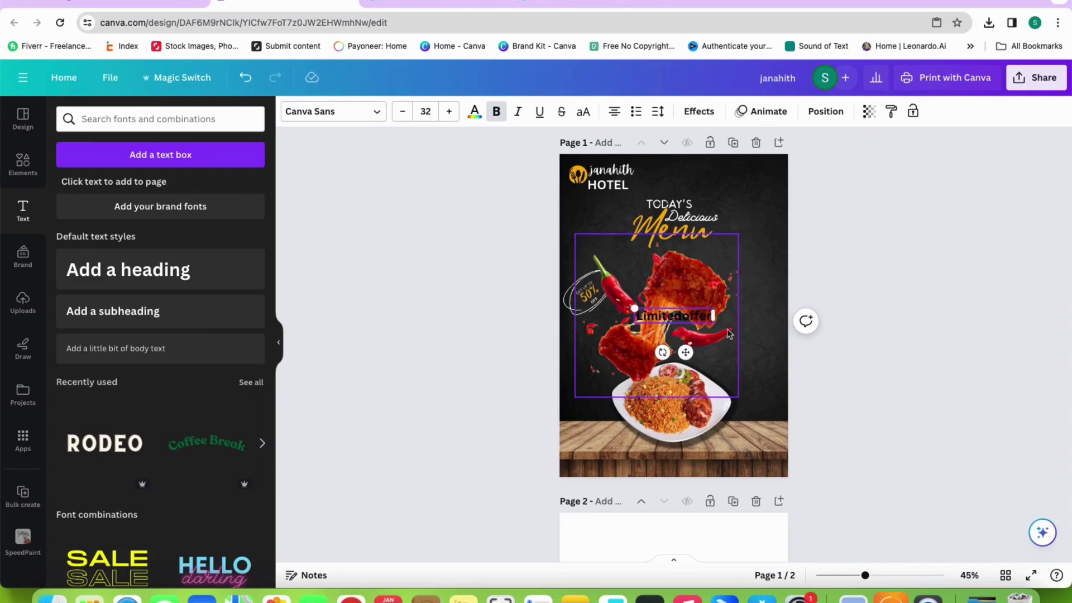
{"action": "left_click", "coordinate": [677, 317]}
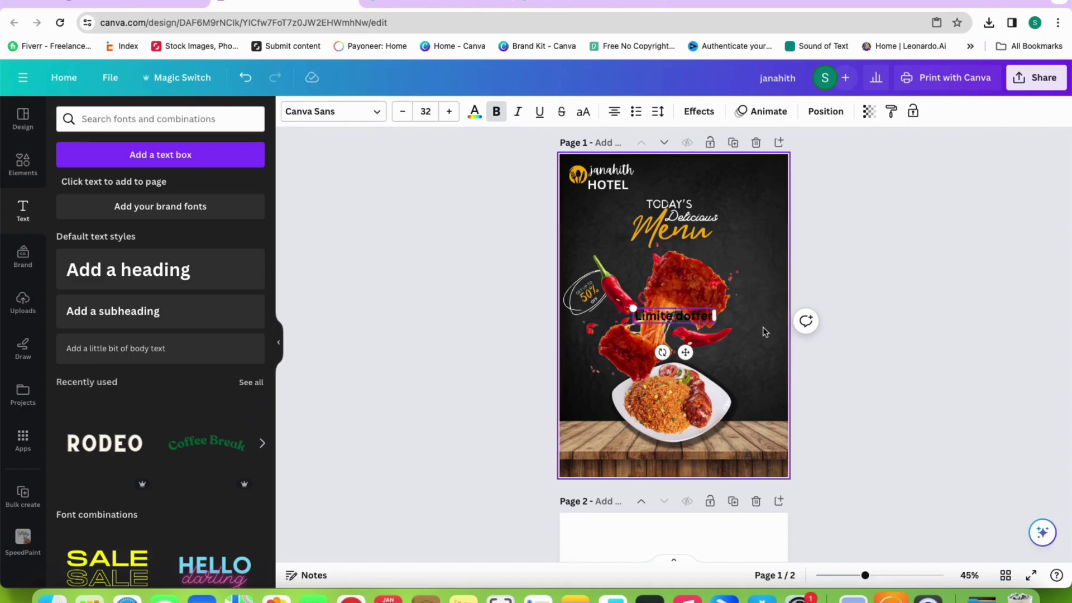
{"action": "key", "text": "ctrl+a"}
{"action": "left_click", "coordinate": [583, 112]}
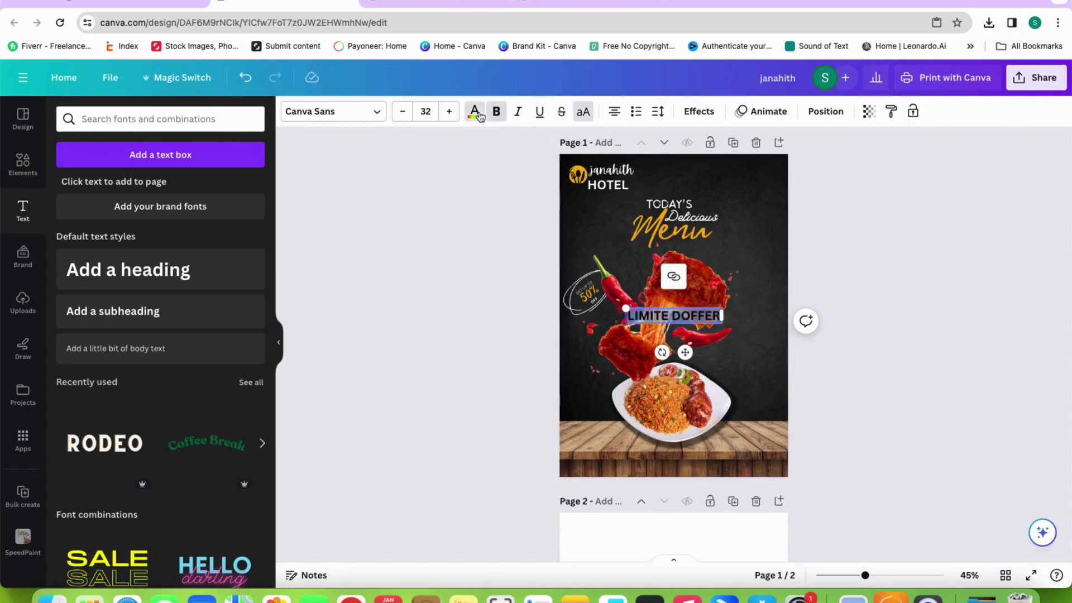
{"action": "left_click", "coordinate": [475, 112]}
{"action": "left_click", "coordinate": [836, 304]}
Place LIMITED OFFER under Menu, fix its spacing and shrink it to about 19.6
{"action": "left_click_drag", "start_coordinate": [700, 316], "coordinate": [720, 249]}
{"action": "left_click", "coordinate": [726, 248]}
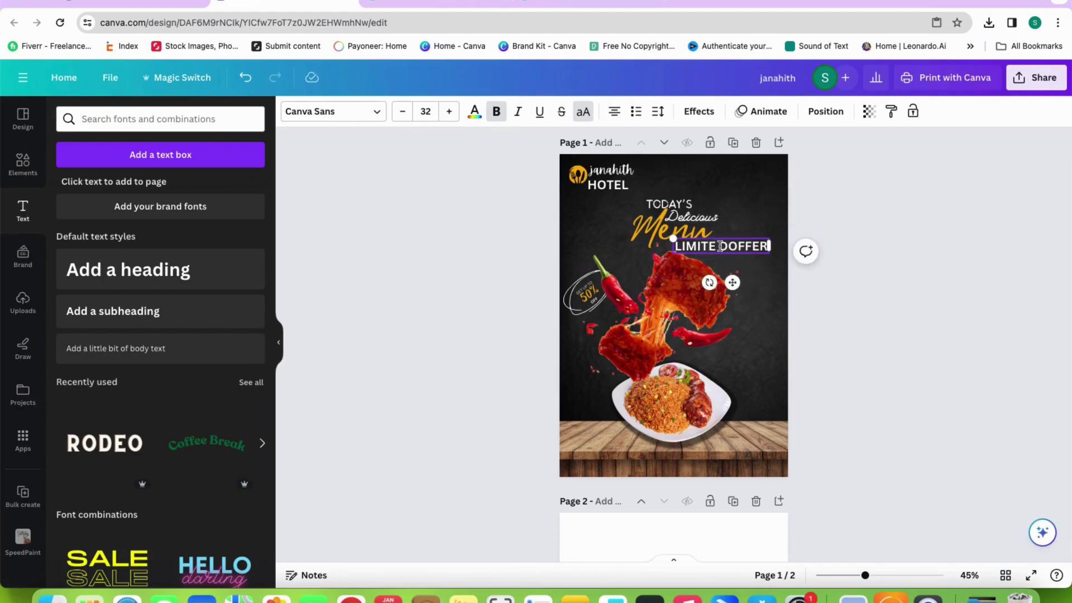
{"action": "key", "text": "Left"}
{"action": "key", "text": "BackSpace"}
{"action": "left_click", "coordinate": [776, 262]}
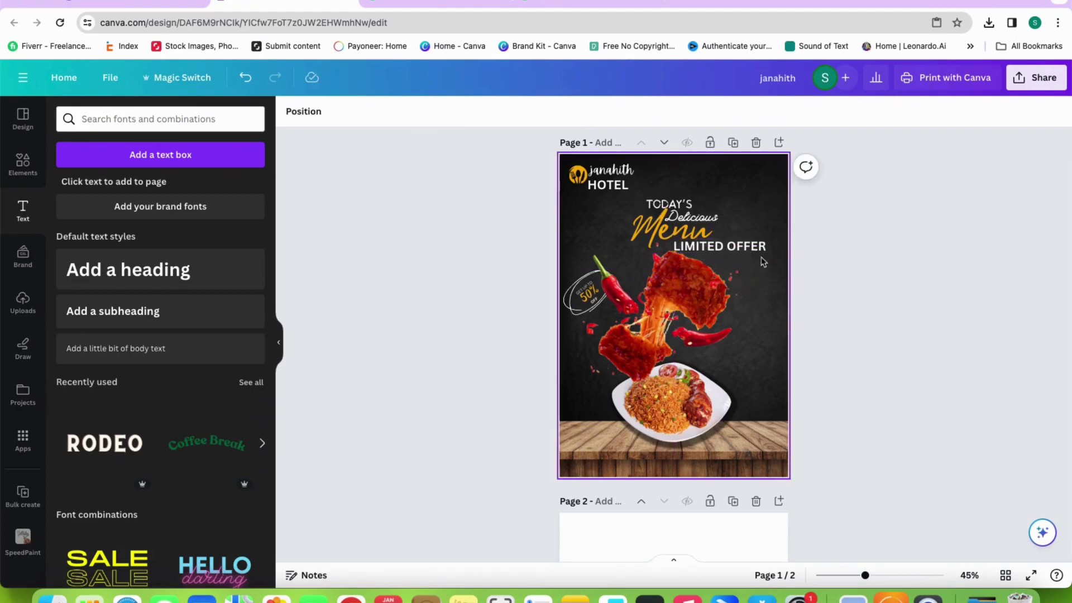
{"action": "left_click", "coordinate": [743, 255]}
{"action": "left_click_drag", "start_coordinate": [673, 239], "coordinate": [706, 243]}
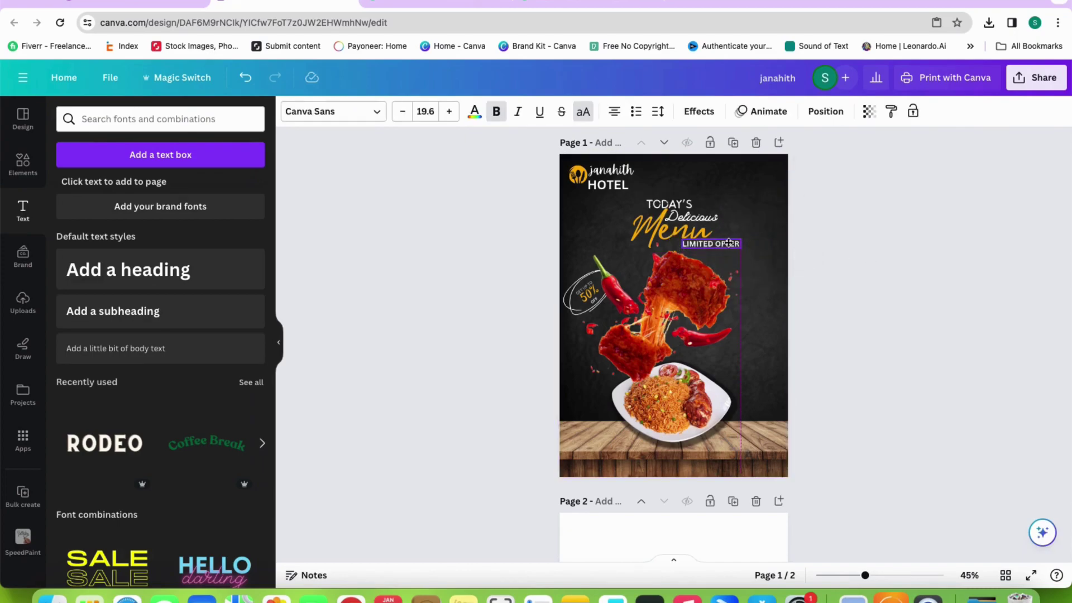
{"action": "left_click", "coordinate": [816, 249]}
Delete the leftover empty second page
{"action": "scroll", "coordinate": [675, 294], "scroll_direction": "down", "scroll_amount": 3}
{"action": "scroll", "coordinate": [673, 289], "scroll_direction": "up", "scroll_amount": 2}
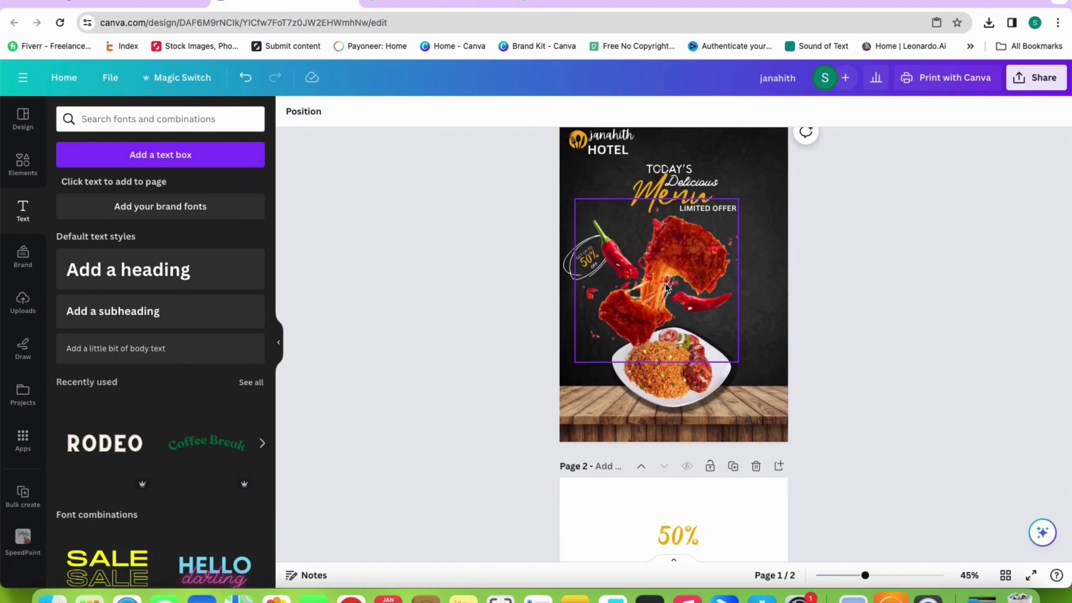
{"action": "scroll", "coordinate": [666, 287], "scroll_direction": "down", "scroll_amount": 1}
{"action": "left_click", "coordinate": [756, 436]}
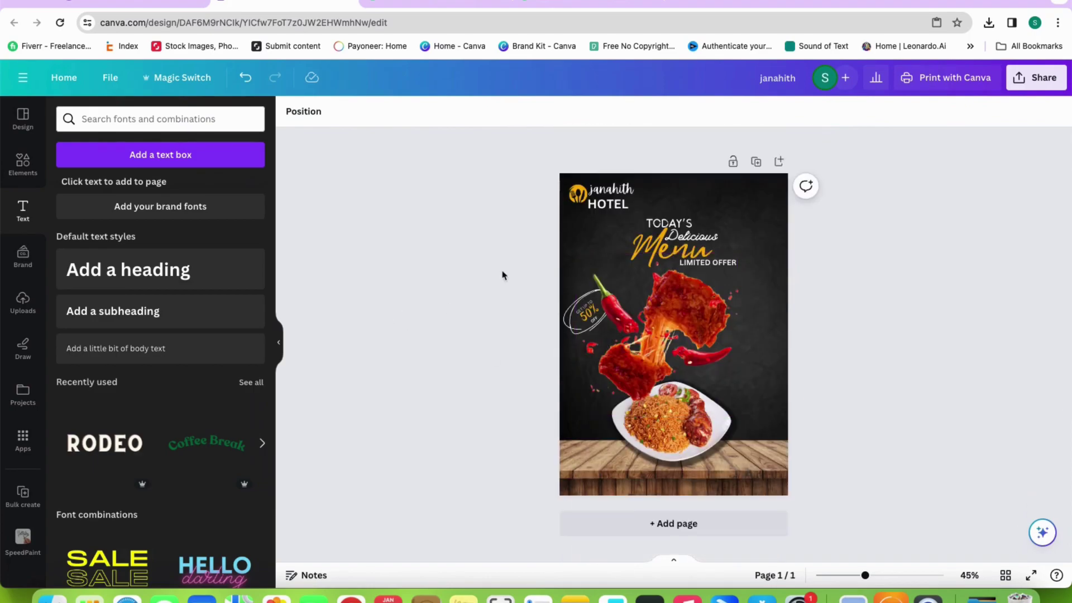
Add a small white dash doodle, rotated about 30 degrees, at the flyer's upper right
{"action": "left_click", "coordinate": [23, 164]}
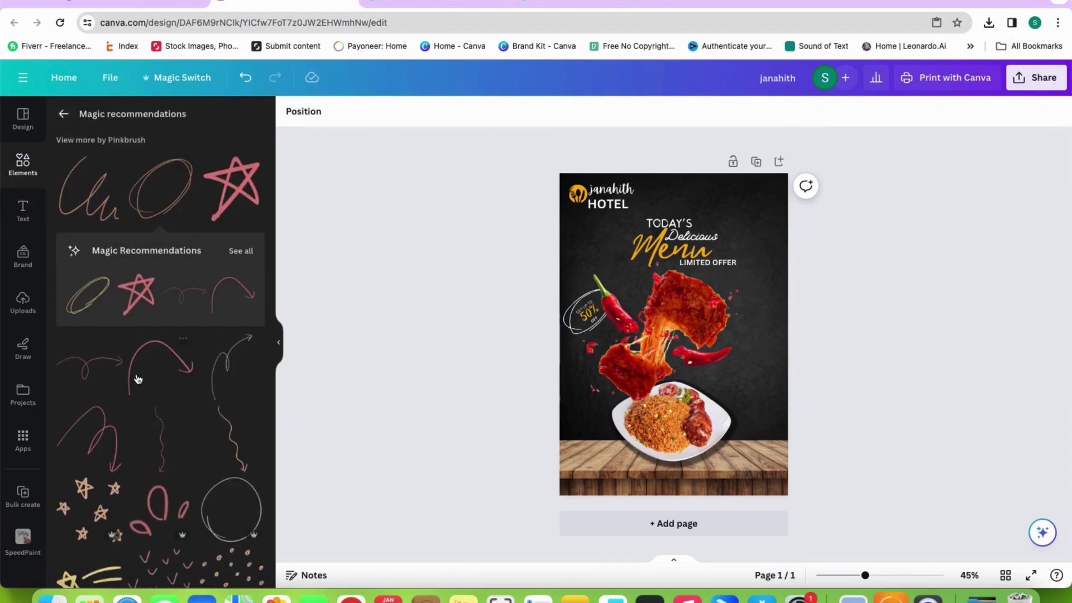
{"action": "scroll", "coordinate": [136, 377], "scroll_direction": "down", "scroll_amount": 10}
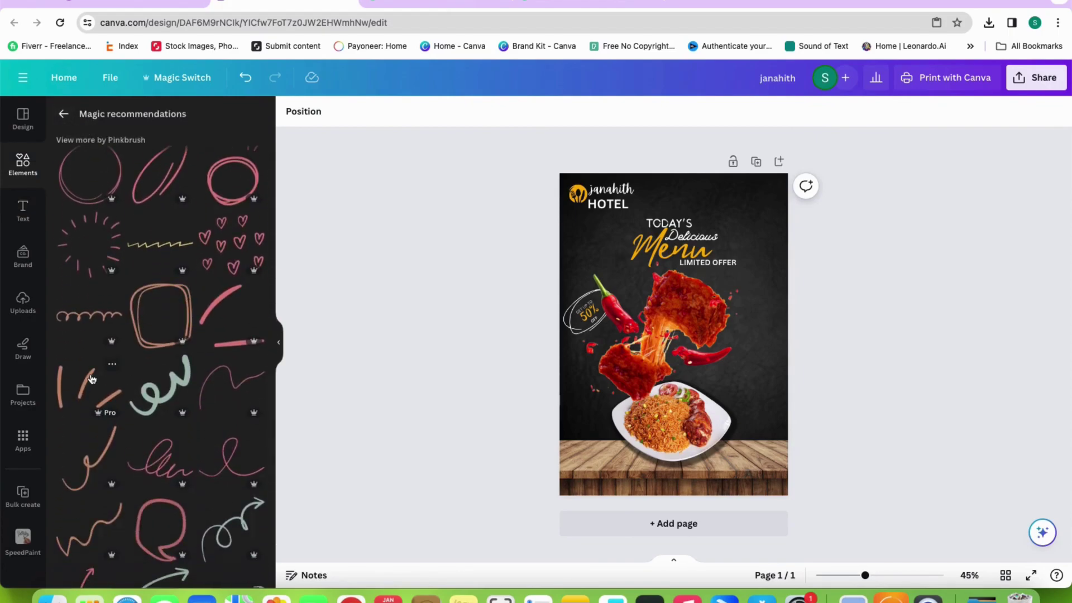
{"action": "left_click", "coordinate": [94, 379]}
{"action": "left_click_drag", "start_coordinate": [673, 306], "coordinate": [760, 282]}
{"action": "mouse_move", "coordinate": [806, 311]}
{"action": "left_mouse_down"}
{"action": "mouse_move", "coordinate": [765, 309]}
{"action": "mouse_move", "coordinate": [732, 338]}
{"action": "left_mouse_up"}
{"action": "left_click_drag", "start_coordinate": [748, 279], "coordinate": [748, 220]}
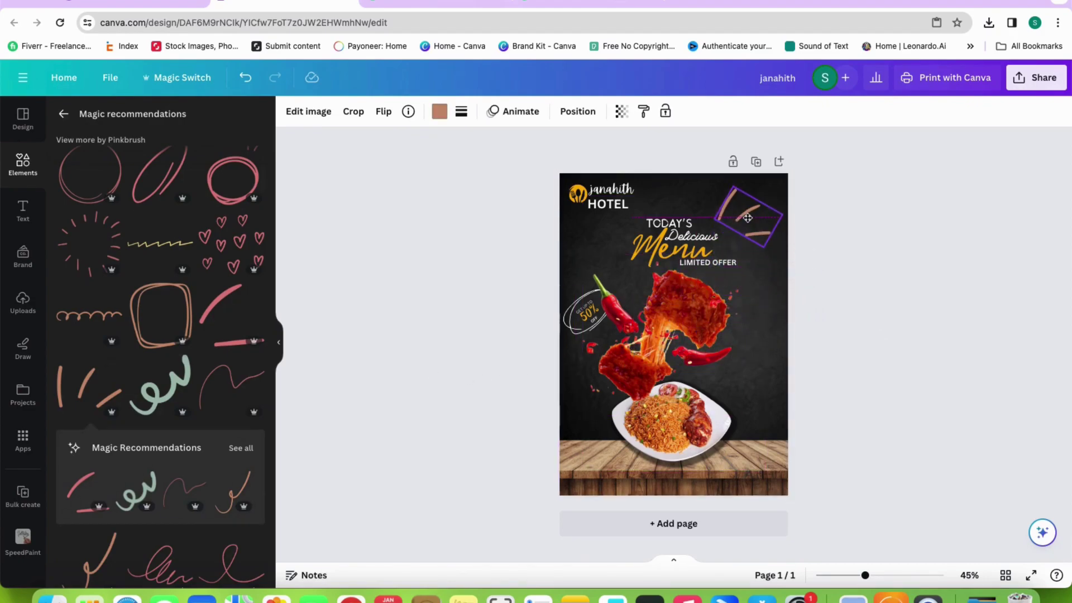
{"action": "left_click_drag", "start_coordinate": [731, 258], "coordinate": [694, 250]}
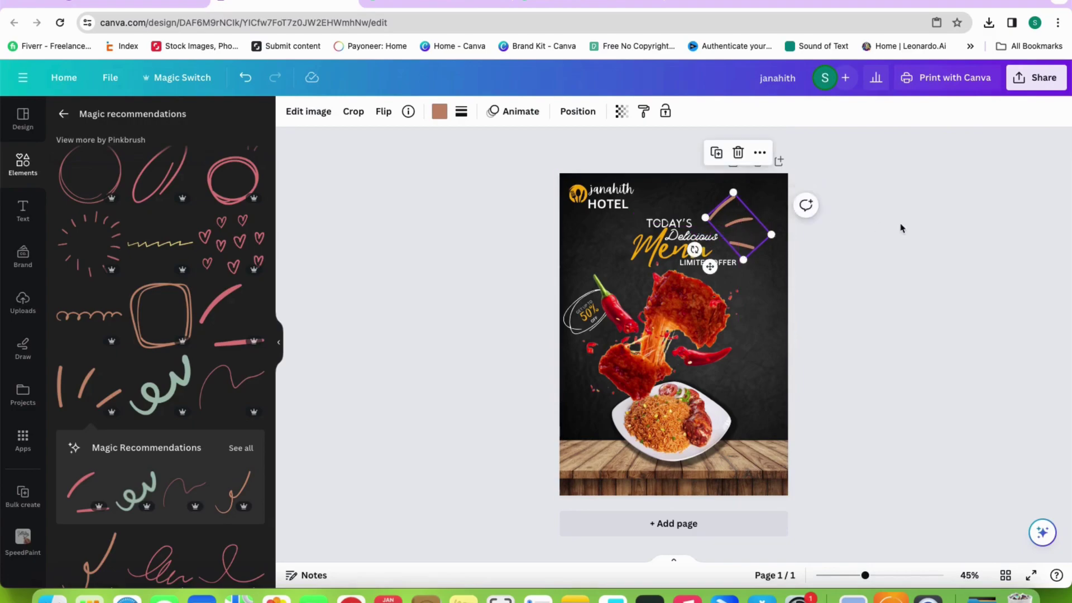
{"action": "left_click", "coordinate": [875, 226]}
{"action": "double_click", "coordinate": [746, 224]}
{"action": "left_click", "coordinate": [391, 173]}
{"action": "left_click", "coordinate": [439, 112]}
{"action": "left_click", "coordinate": [178, 187]}
{"action": "left_click", "coordinate": [893, 196]}
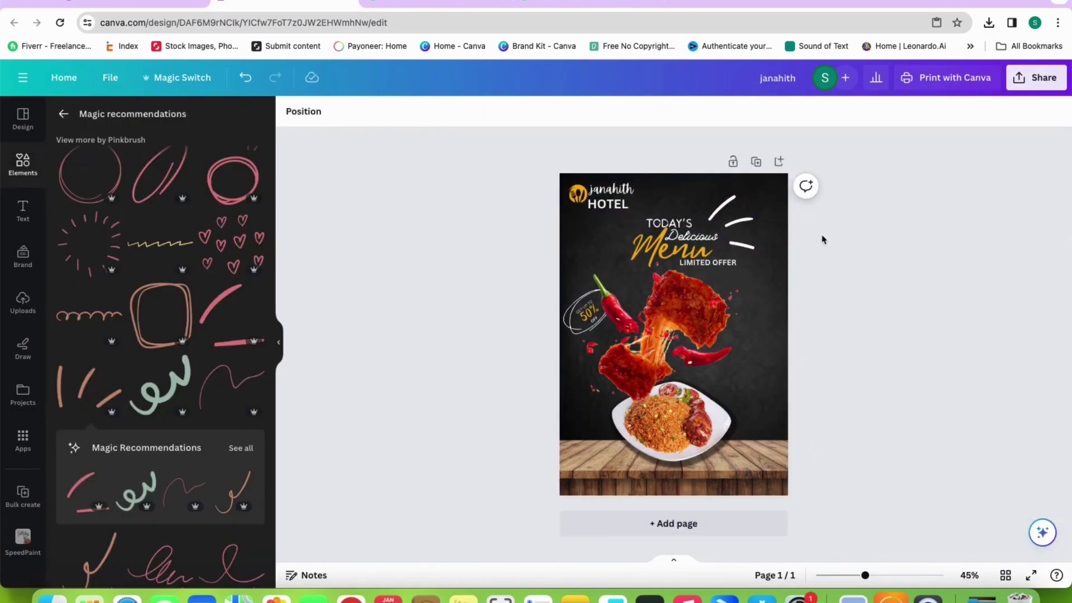
Add a curved arrow doodle, flipped horizontally and shrunk, beside the rice plate at lower right
{"action": "scroll", "coordinate": [166, 371], "scroll_direction": "down", "scroll_amount": 10}
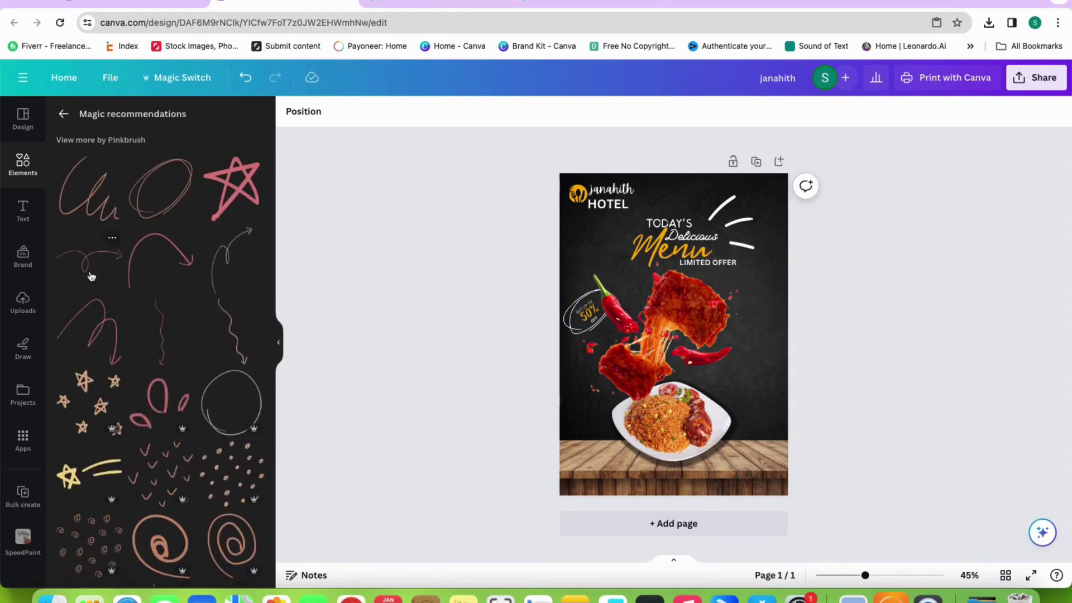
{"action": "left_click", "coordinate": [91, 276]}
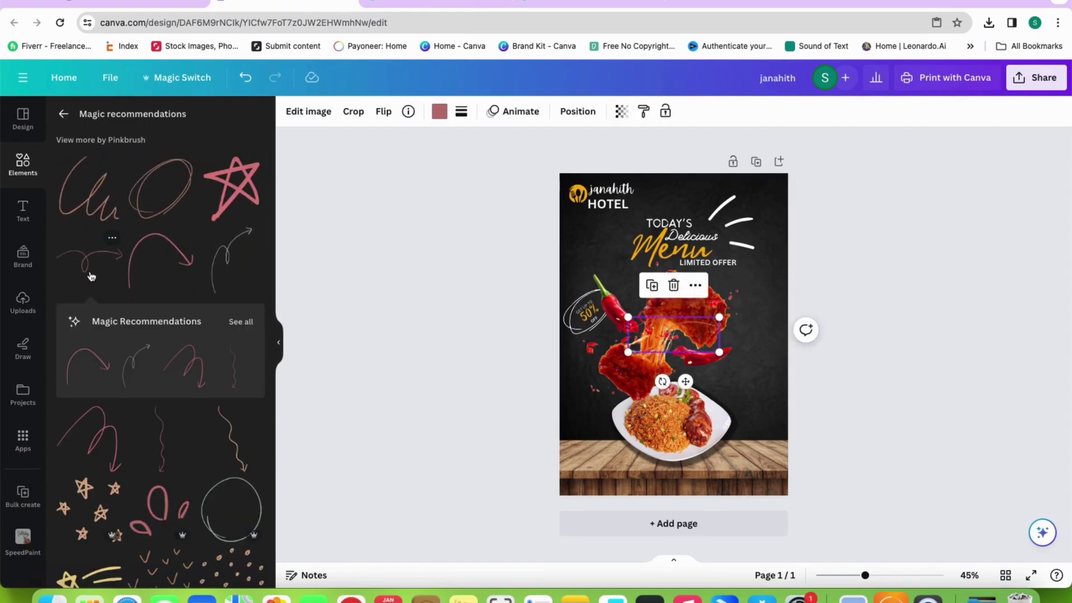
{"action": "left_click", "coordinate": [131, 364]}
{"action": "scroll", "coordinate": [241, 311], "scroll_direction": "down", "scroll_amount": 1}
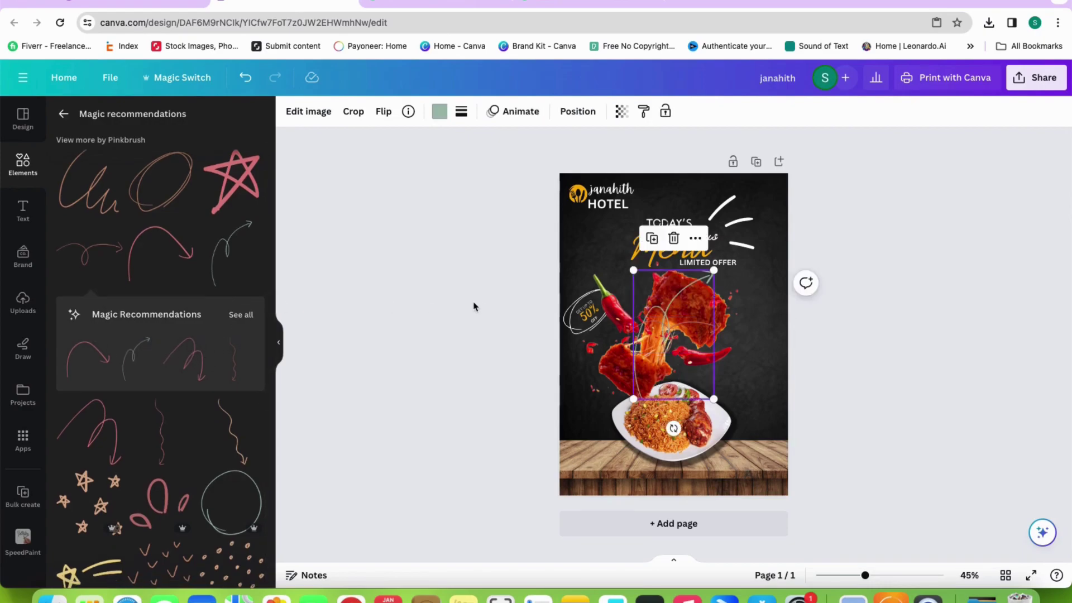
{"action": "left_click", "coordinate": [384, 111]}
{"action": "left_click", "coordinate": [425, 143]}
{"action": "left_click_drag", "start_coordinate": [685, 342], "coordinate": [761, 446]}
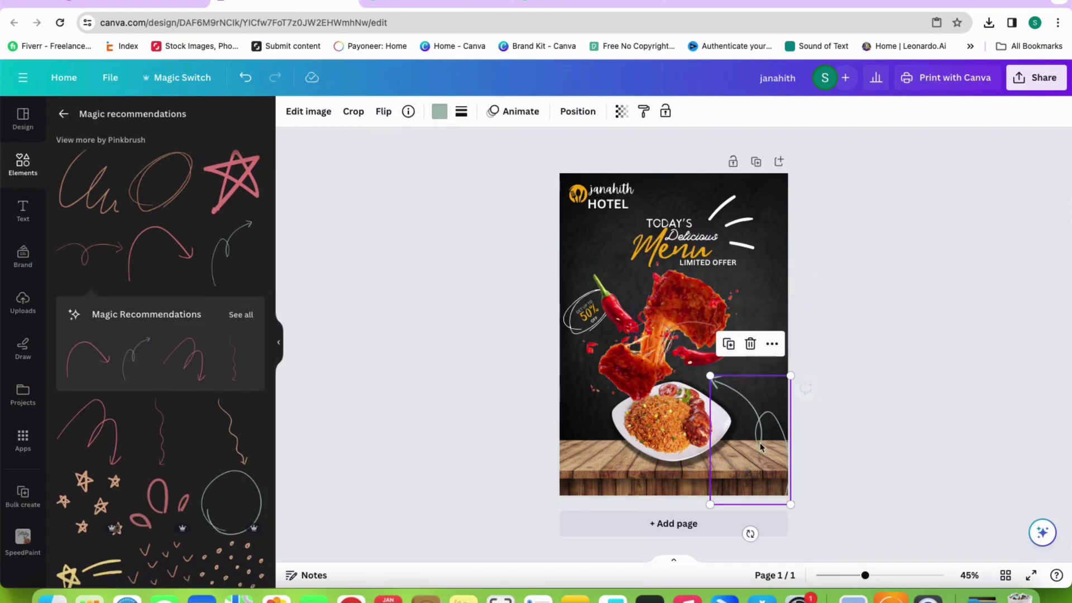
{"action": "mouse_move", "coordinate": [789, 505]}
{"action": "left_mouse_down"}
{"action": "mouse_move", "coordinate": [739, 420]}
{"action": "mouse_move", "coordinate": [750, 433]}
{"action": "left_mouse_up"}
{"action": "left_click", "coordinate": [832, 422]}
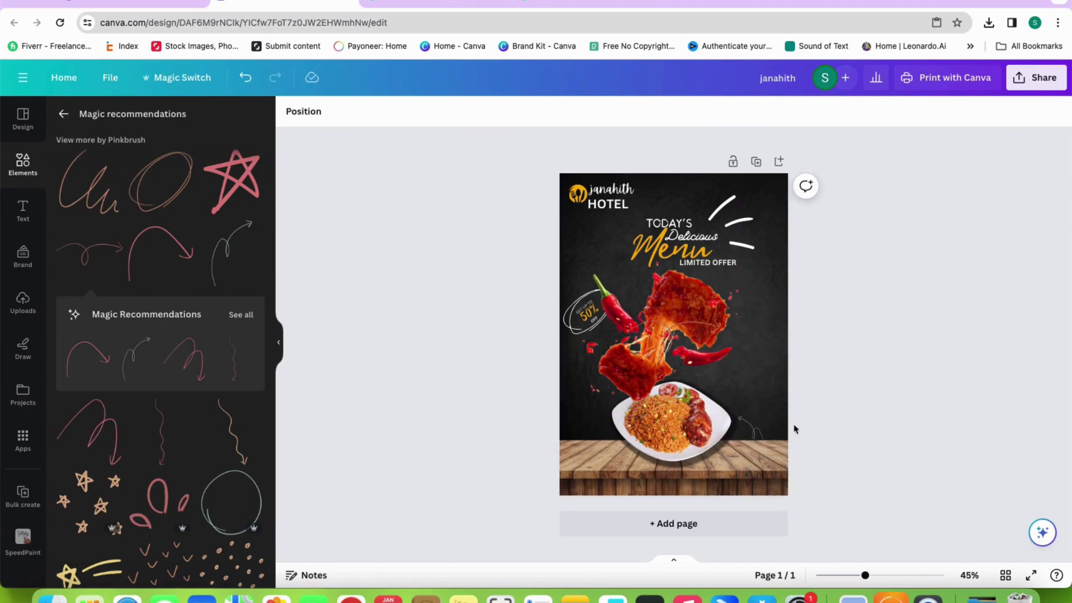
{"action": "left_click", "coordinate": [750, 436]}
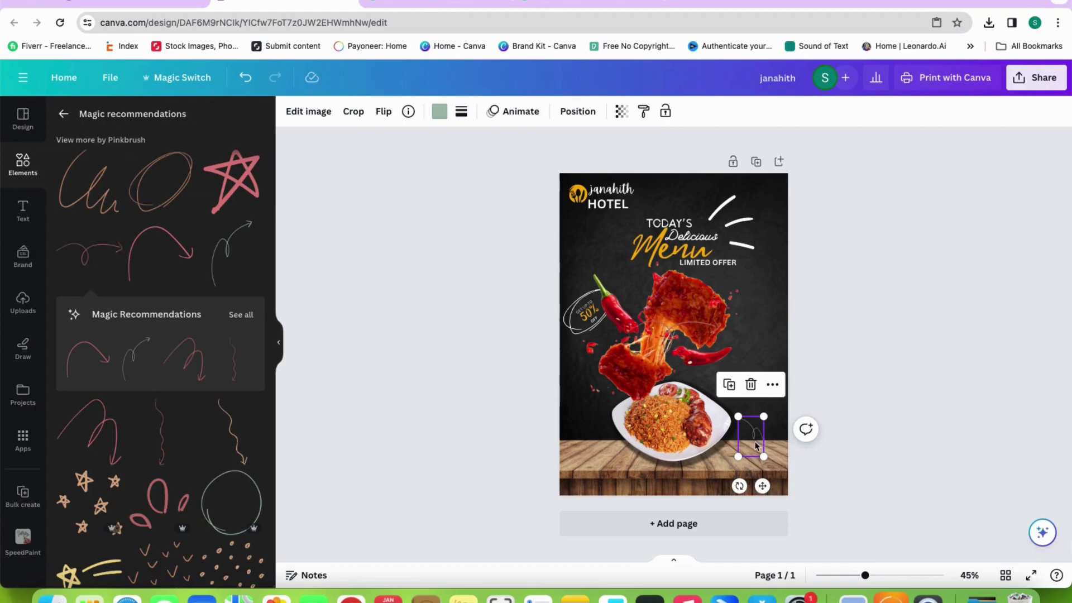
{"action": "left_click", "coordinate": [886, 448]}
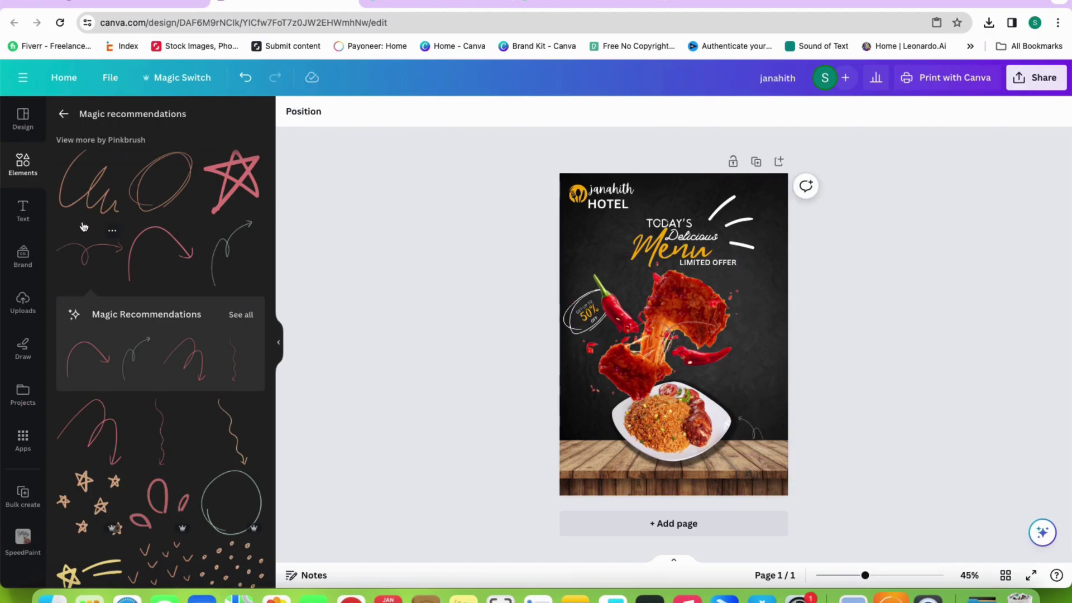
Search elements for 'free delivery' and browse all matching graphics
{"action": "left_click", "coordinate": [20, 174]}
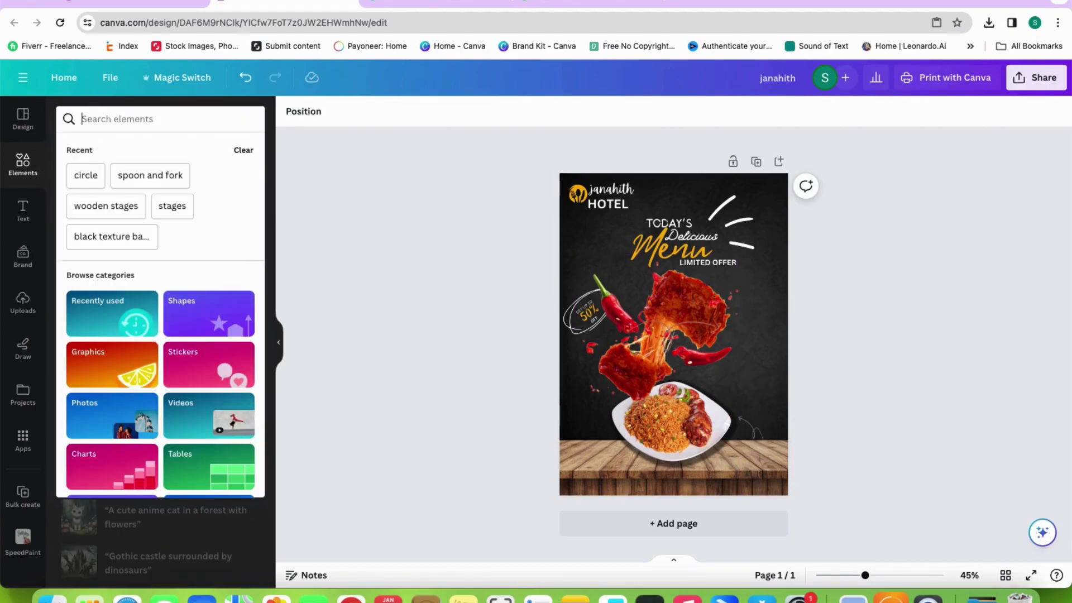
{"action": "type", "text": "free"}
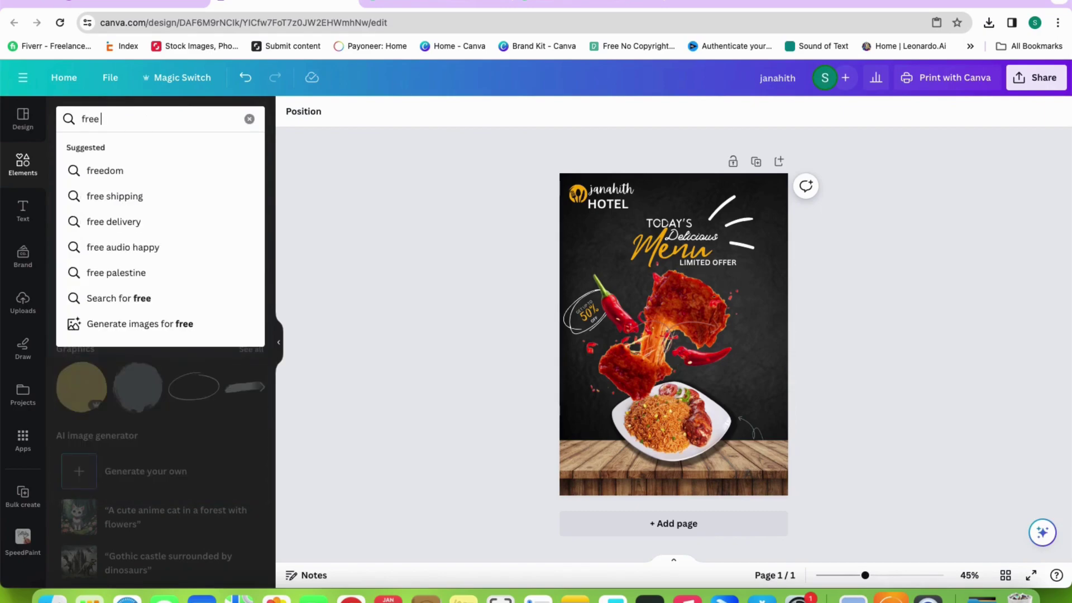
{"action": "left_click", "coordinate": [131, 221]}
{"action": "left_click", "coordinate": [241, 188]}
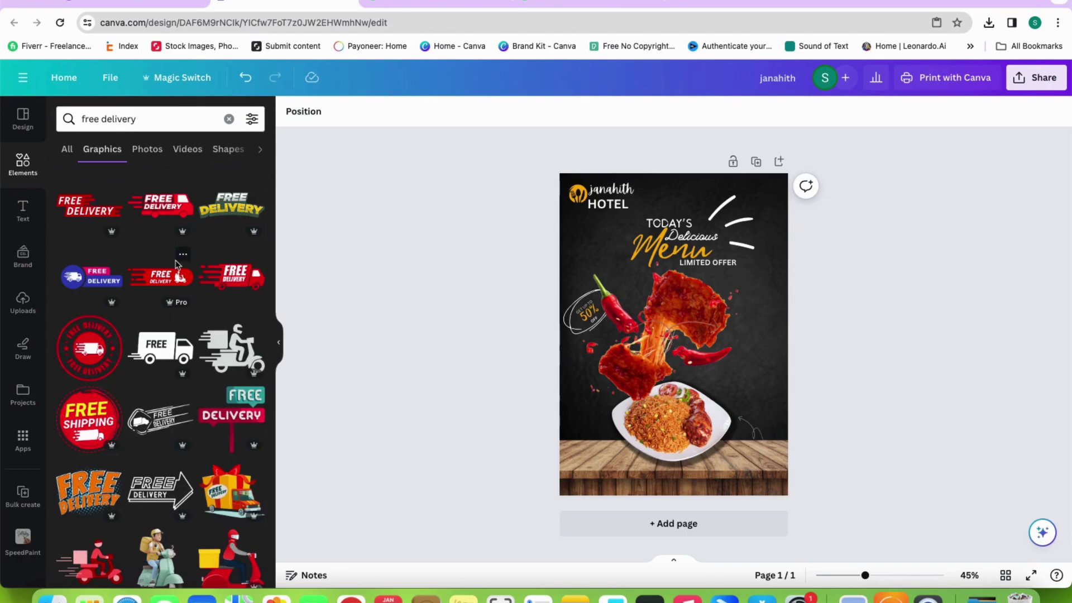
{"action": "scroll", "coordinate": [63, 443], "scroll_direction": "down", "scroll_amount": 3}
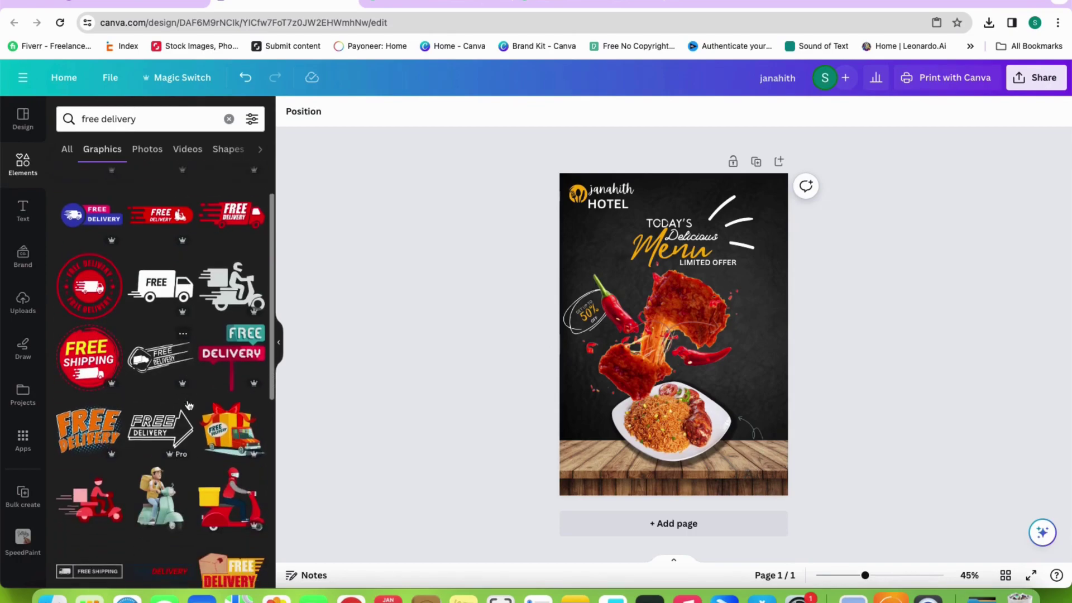
{"action": "scroll", "coordinate": [189, 404], "scroll_direction": "up", "scroll_amount": 3}
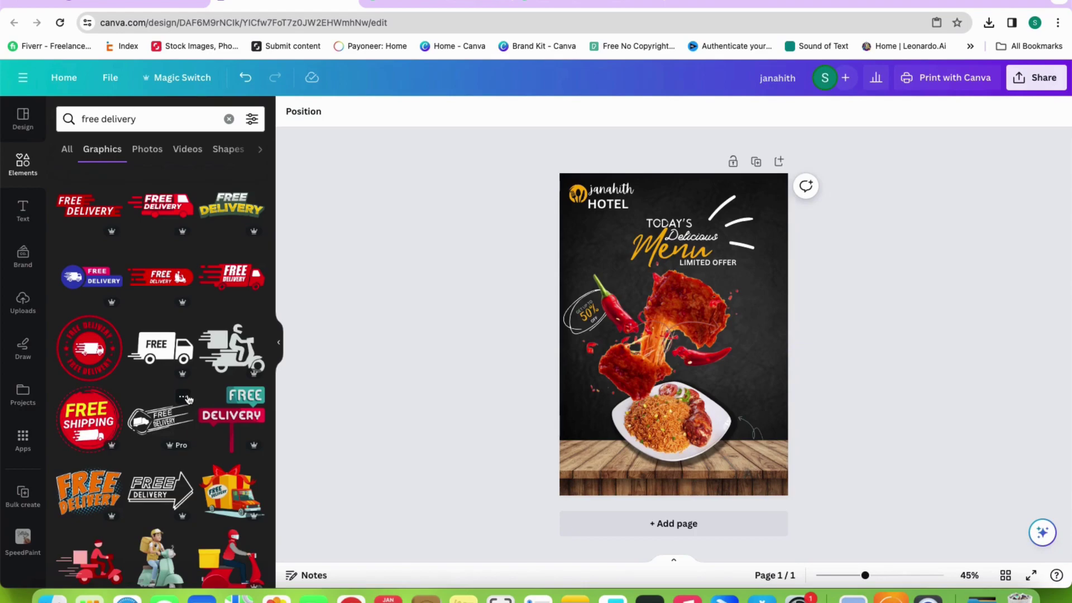
{"action": "scroll", "coordinate": [189, 399], "scroll_direction": "down", "scroll_amount": 10}
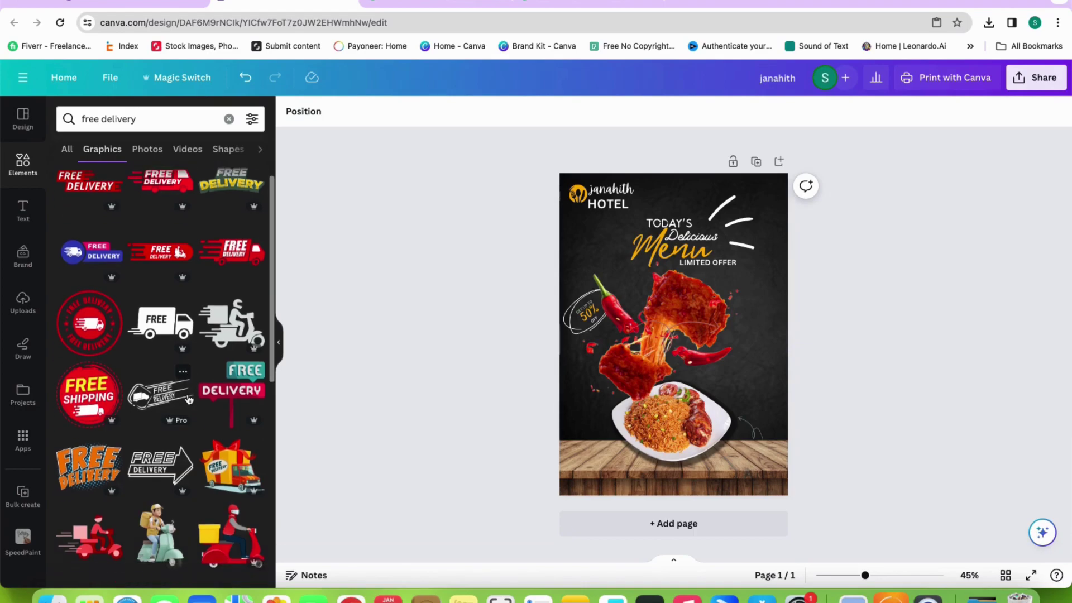
{"action": "scroll", "coordinate": [189, 399], "scroll_direction": "down", "scroll_amount": 7}
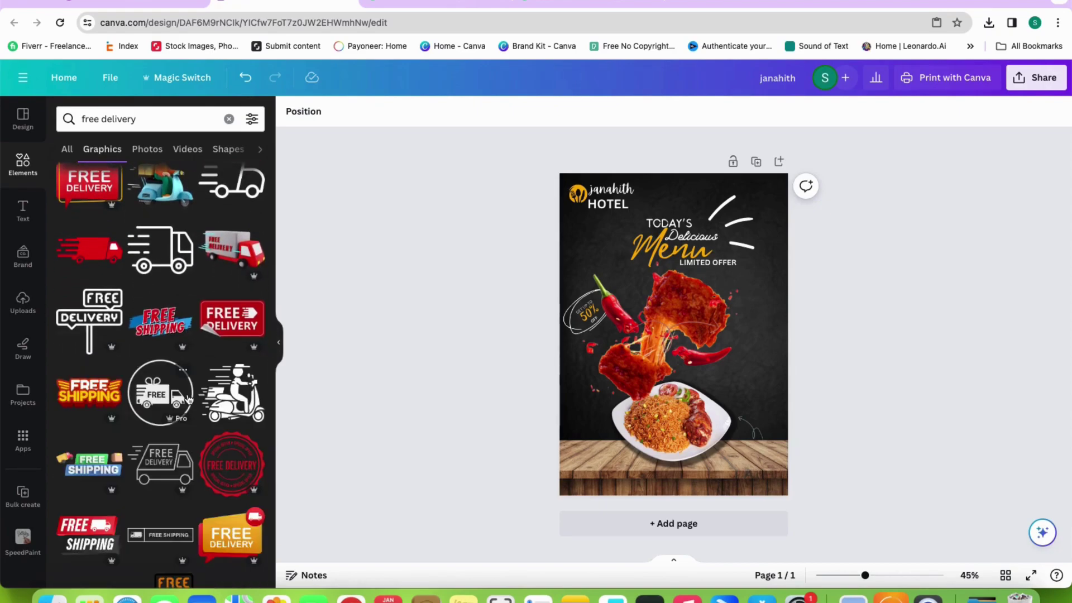
{"action": "scroll", "coordinate": [189, 399], "scroll_direction": "down", "scroll_amount": 4}
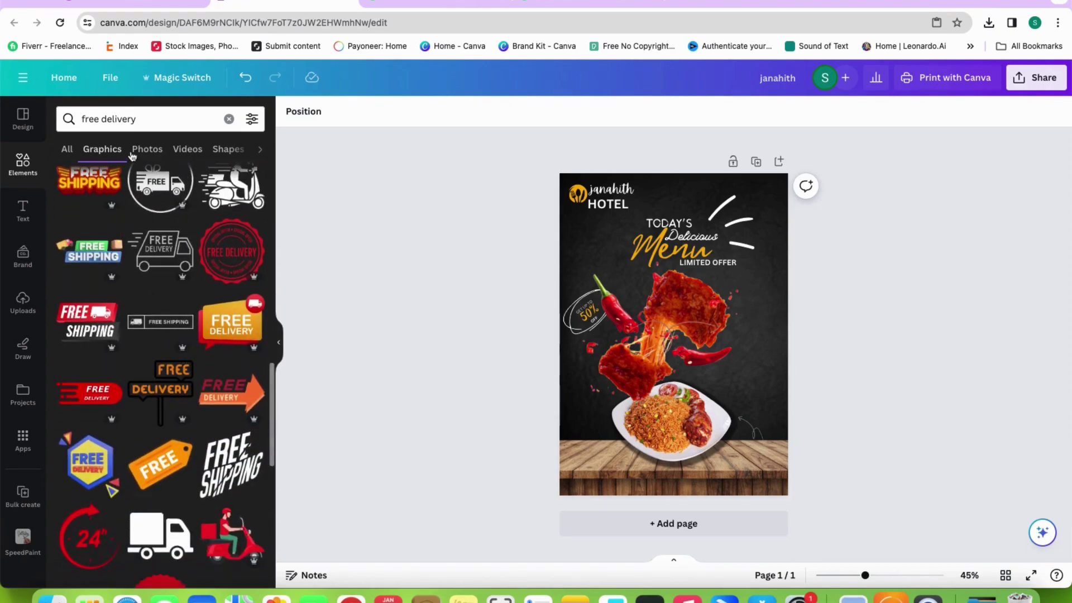
Refine the graphics search to 'free home delivery'
{"action": "left_click", "coordinate": [103, 123]}
{"action": "type", "text": "home"}
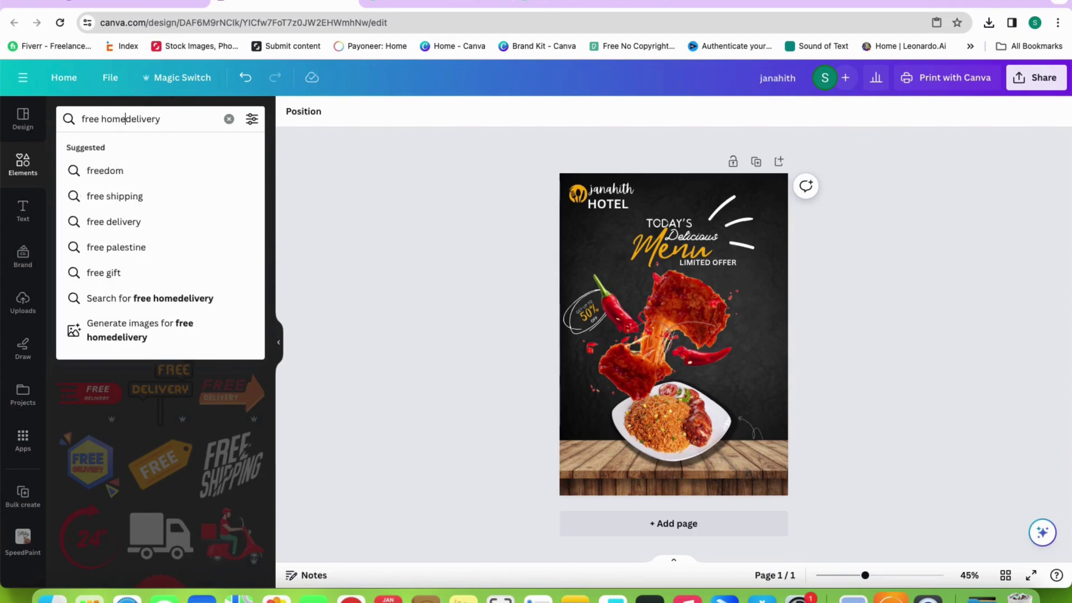
{"action": "key", "text": "Return"}
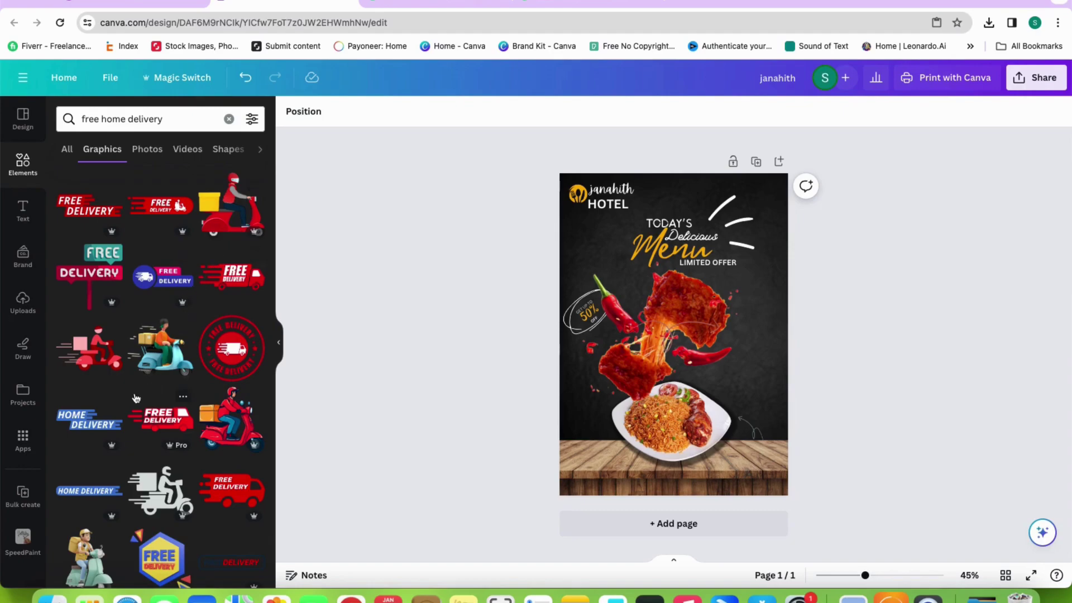
{"action": "scroll", "coordinate": [136, 398], "scroll_direction": "down", "scroll_amount": 1}
Add a subheading text box reading 'Free Home Delivery'
{"action": "left_click", "coordinate": [34, 214]}
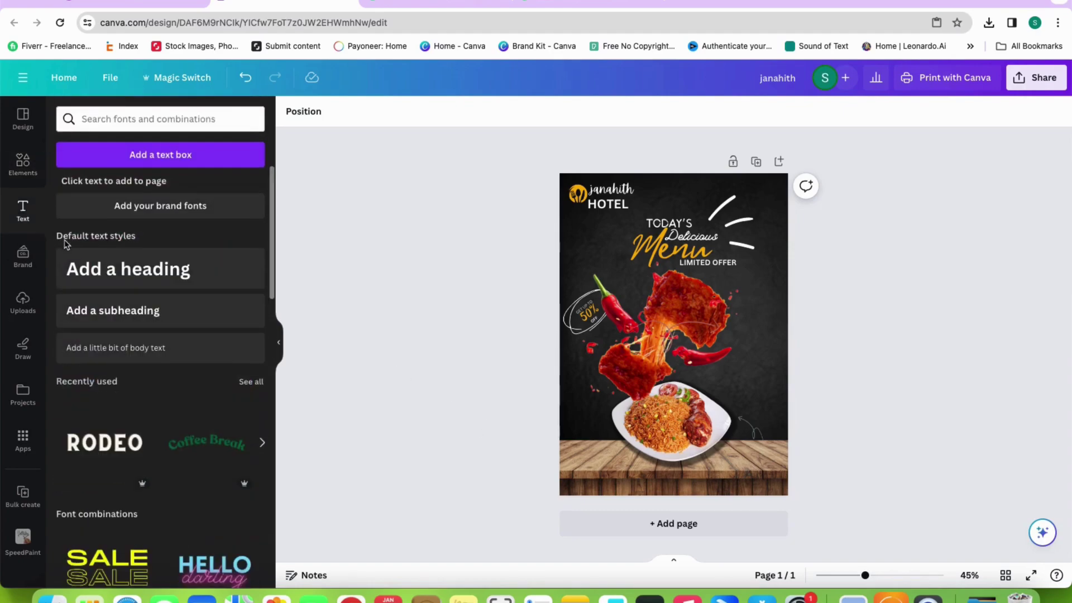
{"action": "left_click", "coordinate": [123, 304]}
{"action": "type", "text": "free"}
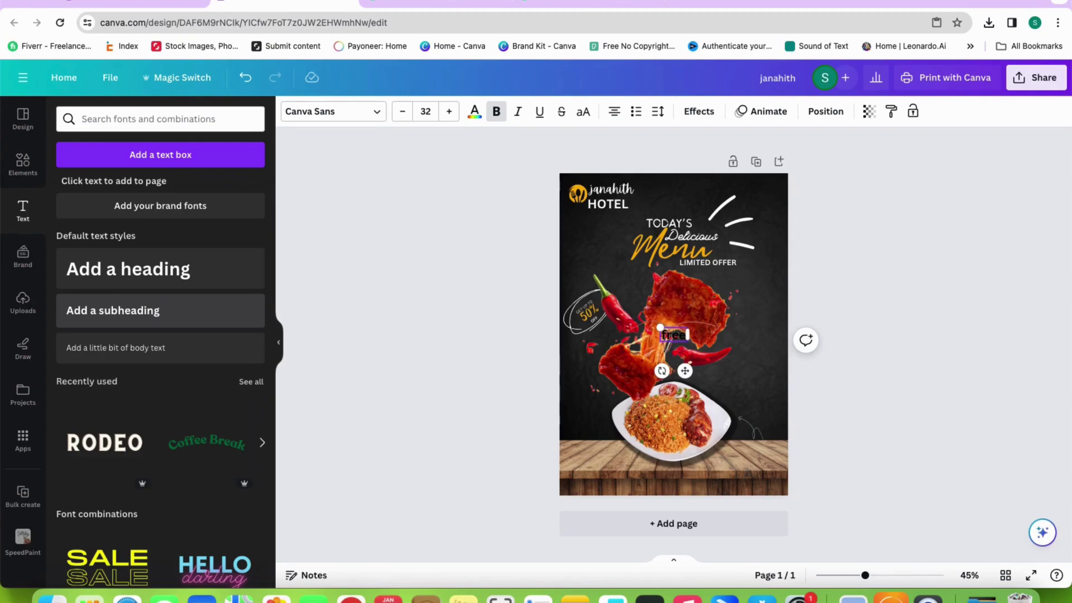
{"action": "type", "text": " home delivery"}
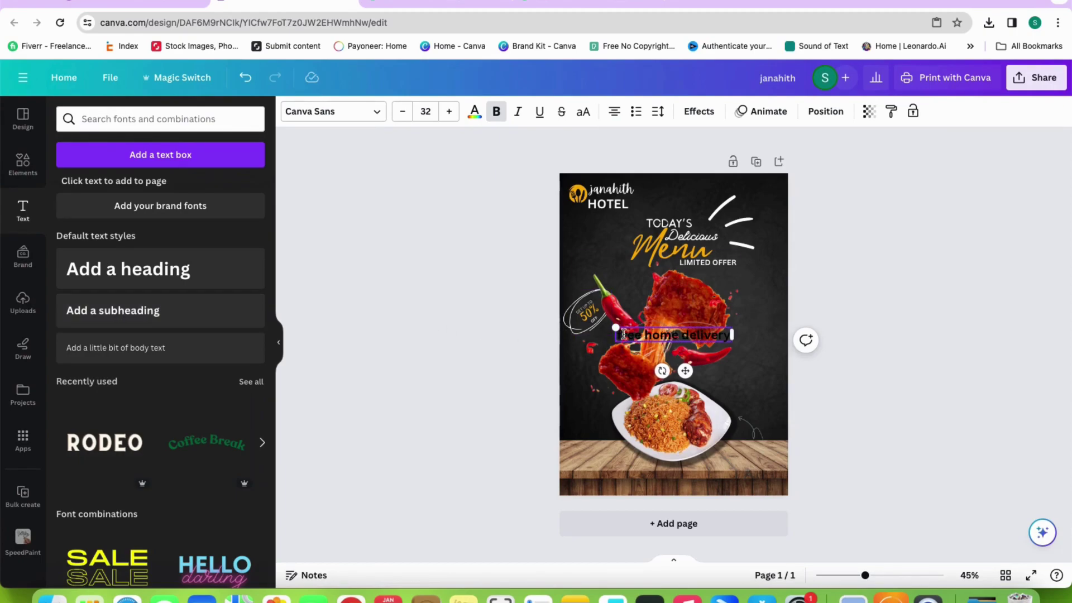
{"action": "key", "text": "BackSpace"}
{"action": "type", "text": "F"}
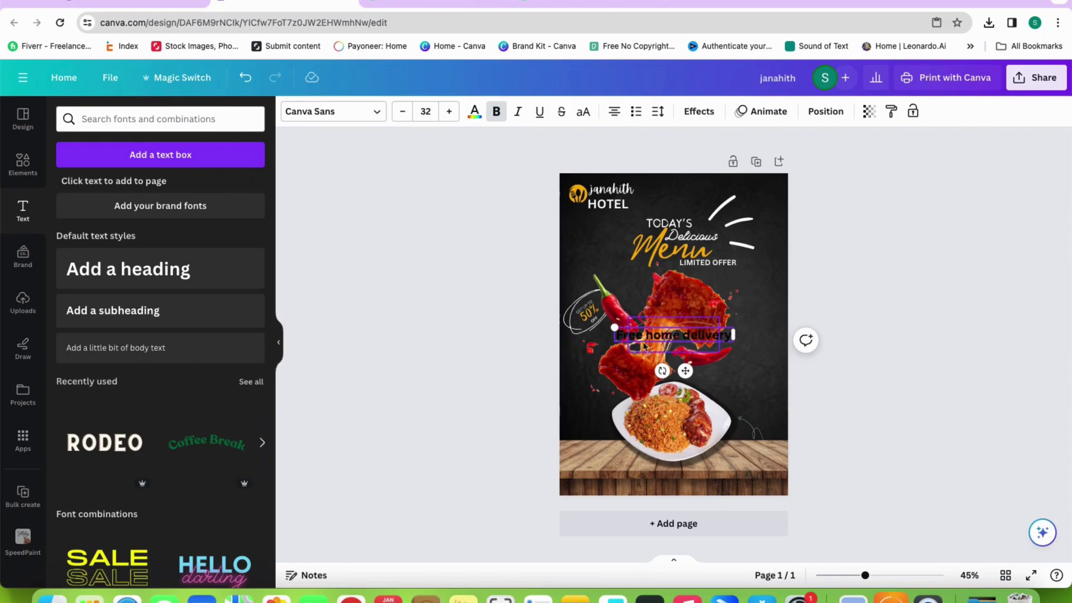
{"action": "key", "text": "BackSpace"}
{"action": "type", "text": "Home "}
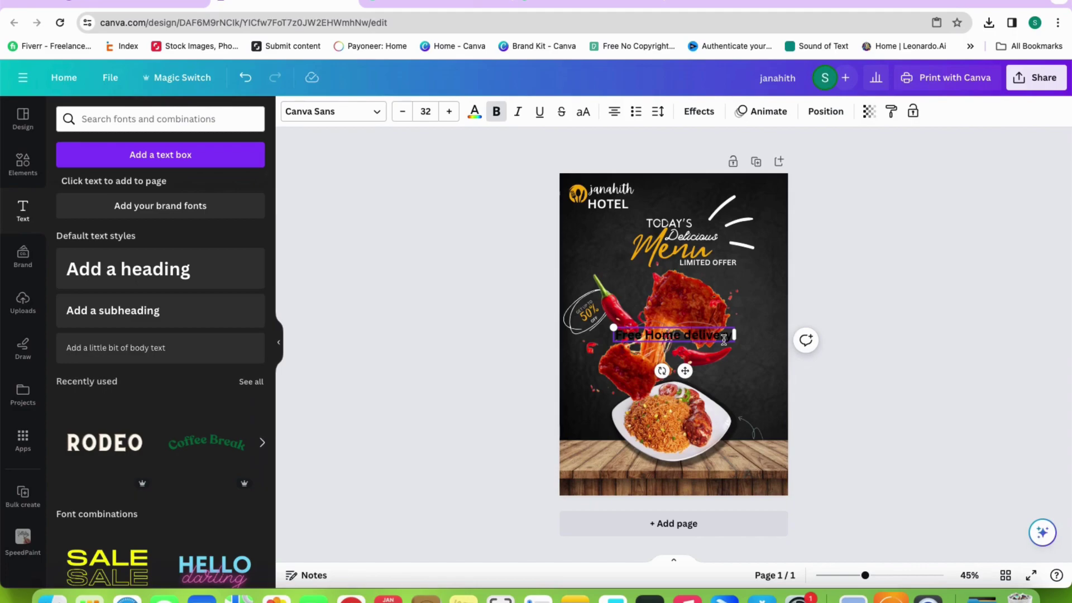
{"action": "type", "text": "D"}
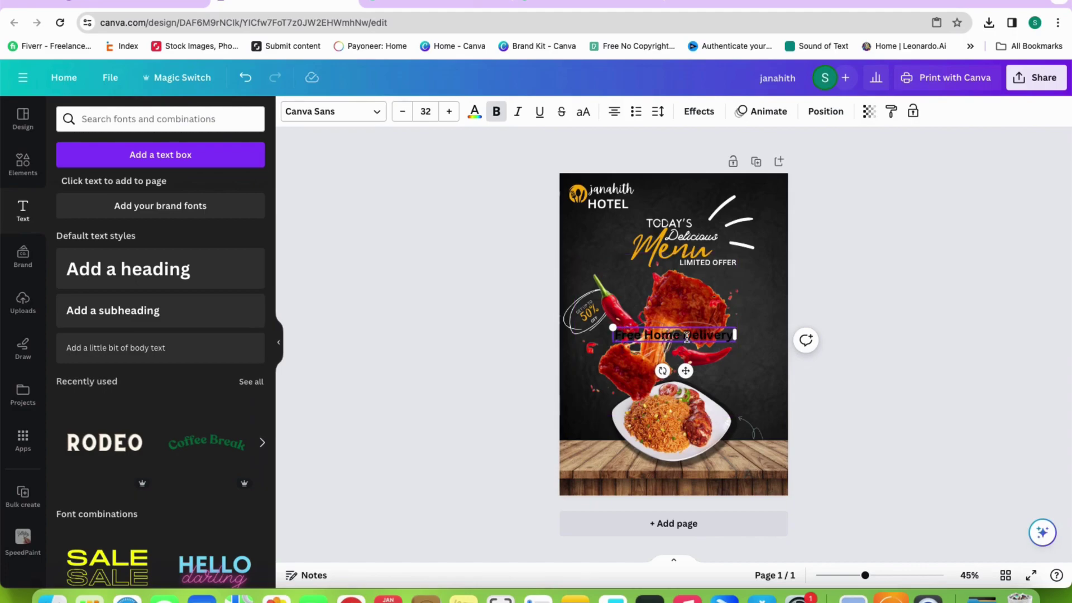
{"action": "left_click", "coordinate": [681, 335]}
Nudge the delivery text down and add a blank second page to the design
{"action": "left_click_drag", "start_coordinate": [681, 335], "coordinate": [692, 350]}
{"action": "double_click", "coordinate": [692, 350]}
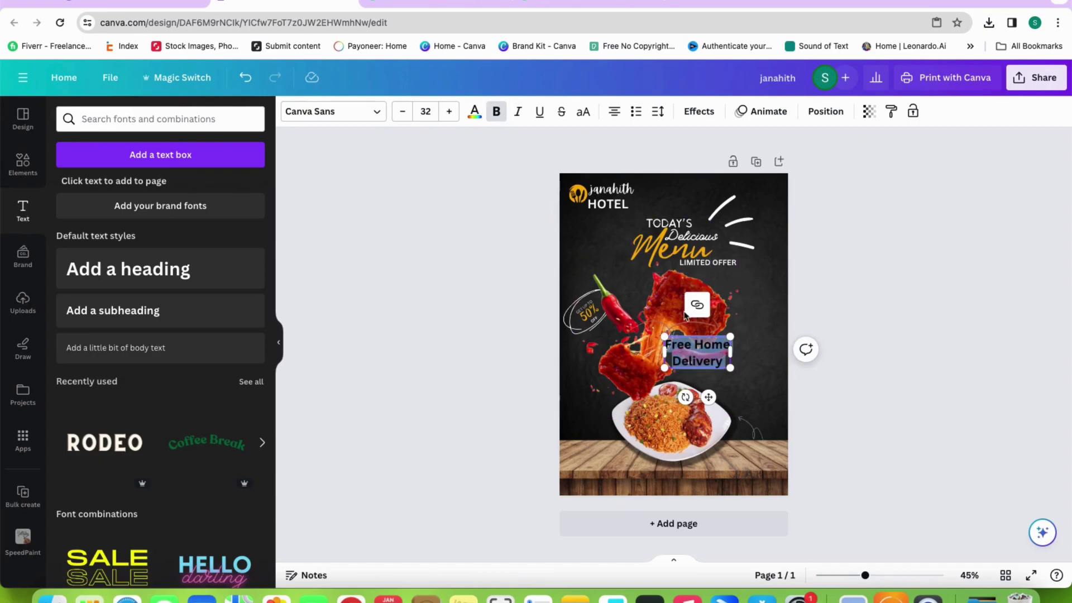
{"action": "left_click", "coordinate": [703, 512]}
{"action": "scroll", "coordinate": [713, 371], "scroll_direction": "up", "scroll_amount": 5}
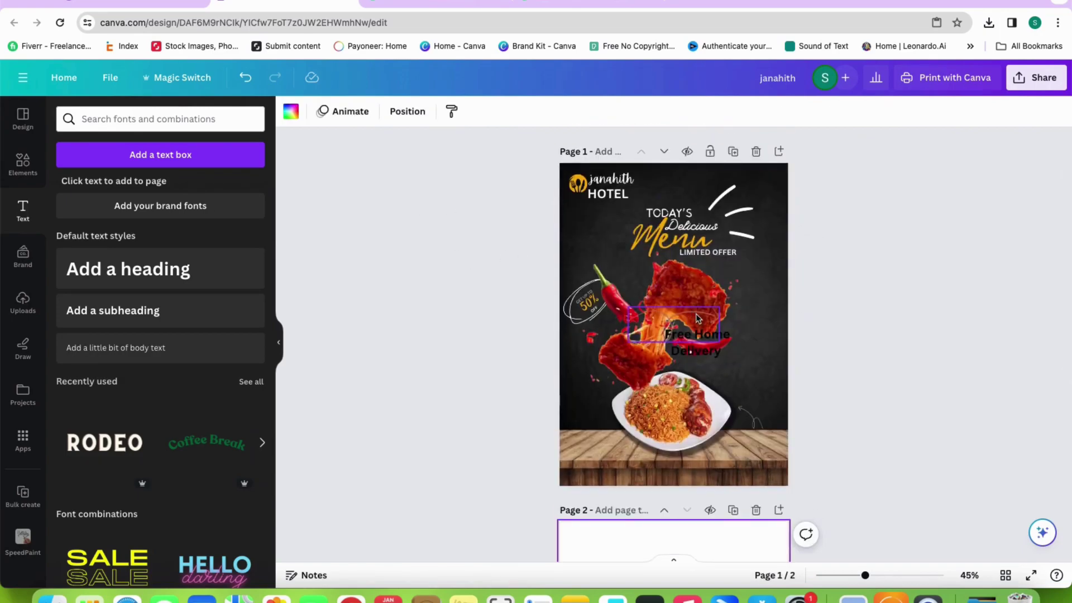
{"action": "left_click_drag", "start_coordinate": [695, 342], "coordinate": [663, 561]}
{"action": "scroll", "coordinate": [514, 391], "scroll_direction": "down", "scroll_amount": 5}
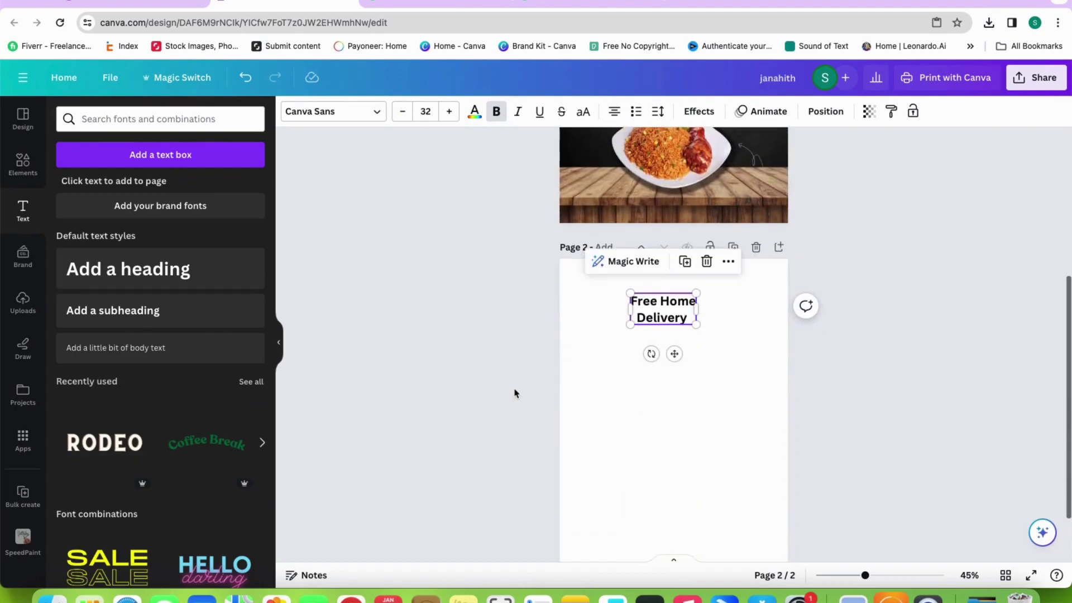
Give the delivery text the Bloom Skirt handwriting font and move it onto page 1's wooden table
{"action": "left_click", "coordinate": [354, 119]}
{"action": "left_click", "coordinate": [90, 332]}
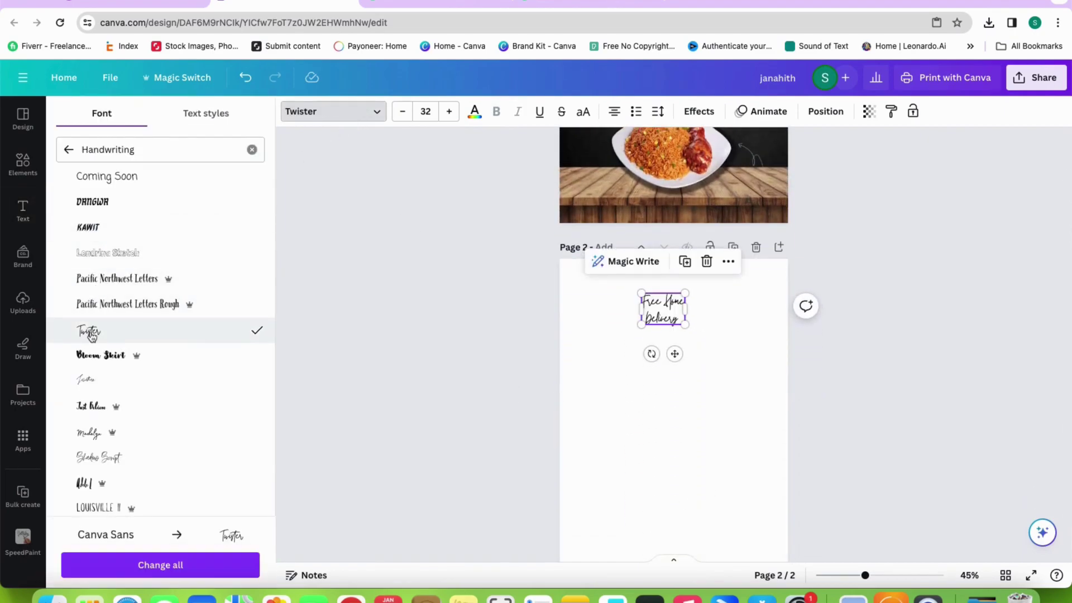
{"action": "left_click", "coordinate": [655, 349]}
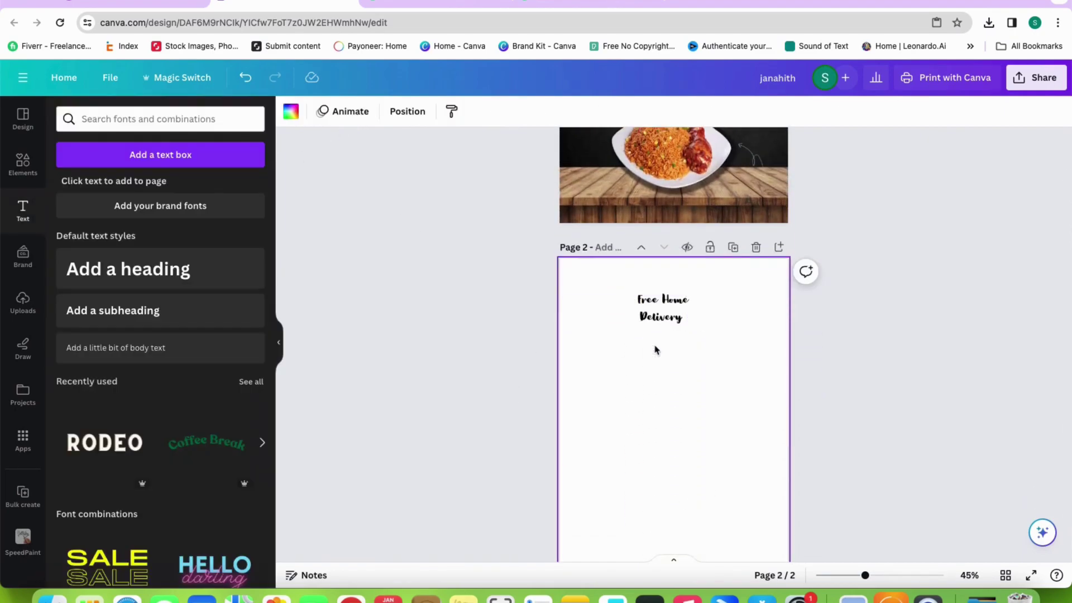
{"action": "left_click", "coordinate": [654, 317]}
{"action": "left_click", "coordinate": [736, 329]}
{"action": "left_click_drag", "start_coordinate": [686, 324], "coordinate": [762, 189]}
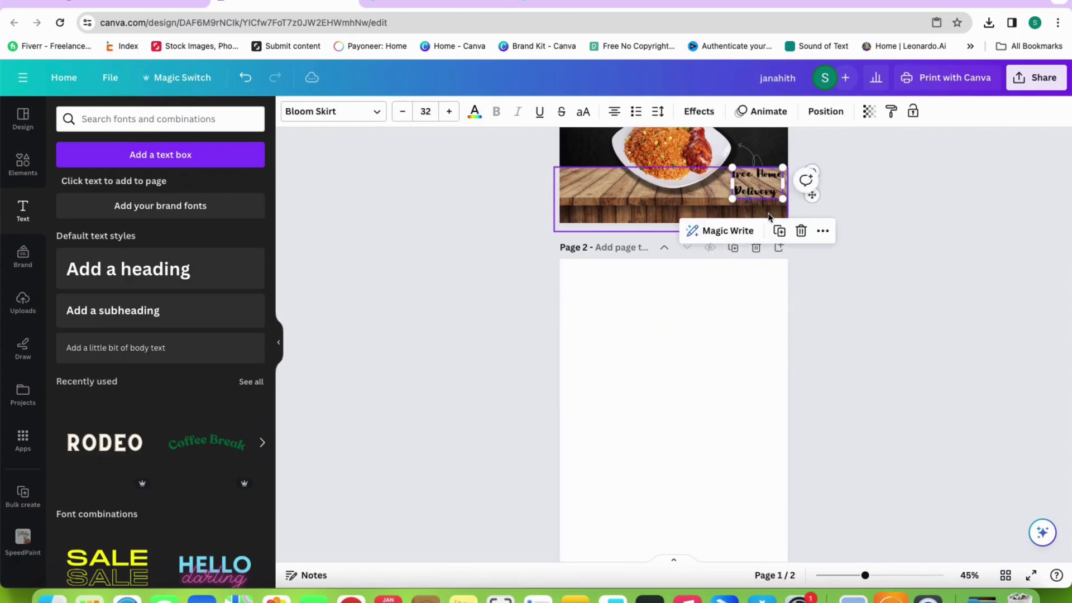
Make the 'Free Home Delivery' text white
{"action": "left_click", "coordinate": [753, 185]}
{"action": "left_click", "coordinate": [476, 112]}
{"action": "left_click", "coordinate": [251, 189]}
{"action": "left_click", "coordinate": [962, 201]}
{"action": "scroll", "coordinate": [885, 200], "scroll_direction": "up", "scroll_amount": 2}
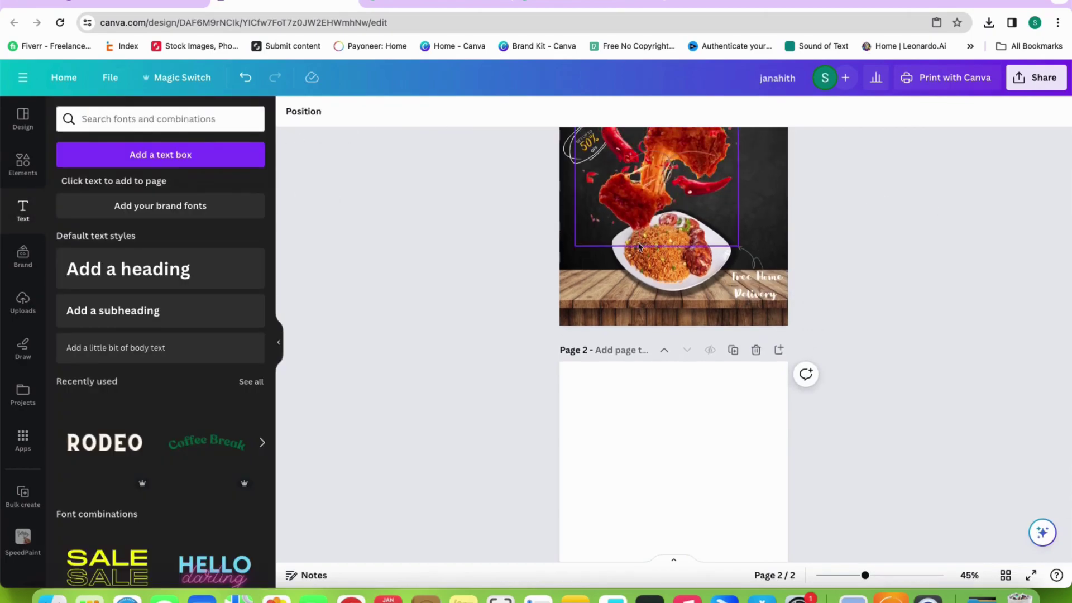
Search Elements for social media graphics, then for Instagram icons
{"action": "left_click", "coordinate": [23, 162]}
{"action": "left_click", "coordinate": [228, 119]}
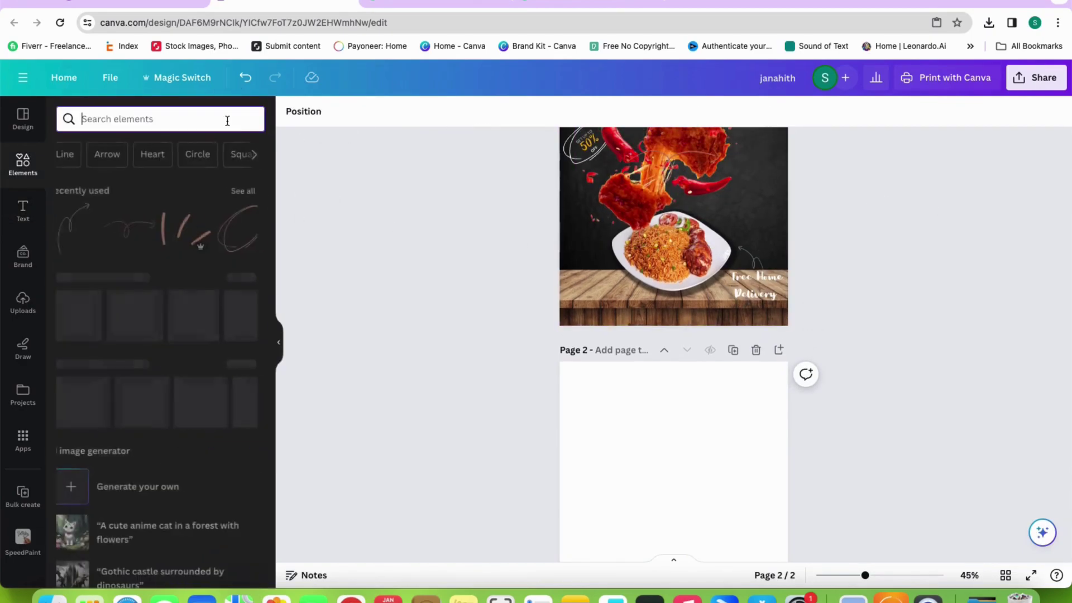
{"action": "type", "text": "socia"}
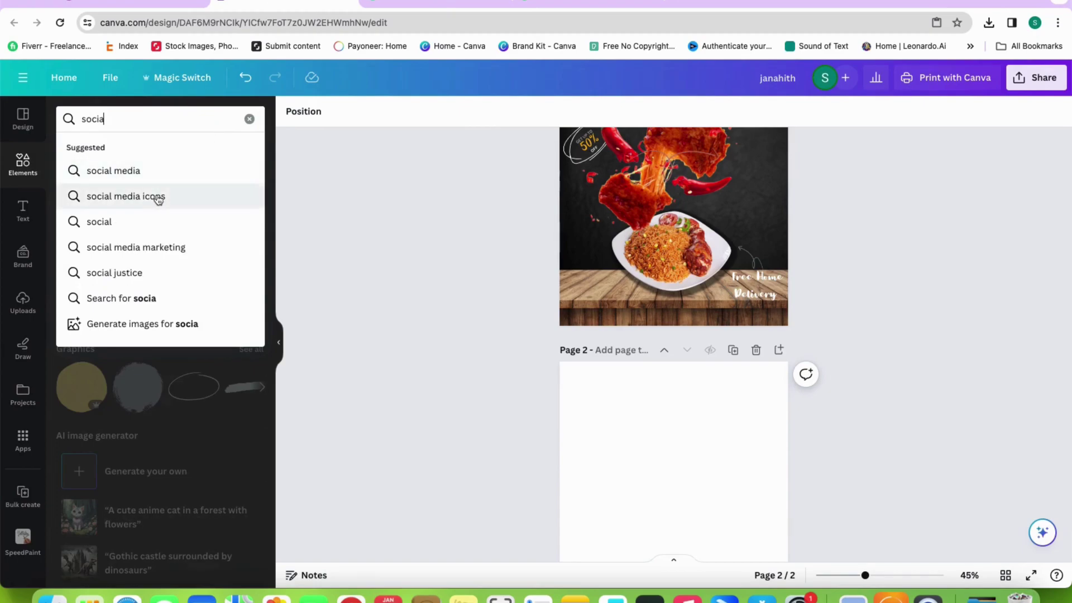
{"action": "left_click", "coordinate": [153, 196]}
{"action": "left_click", "coordinate": [104, 150]}
{"action": "scroll", "coordinate": [142, 354], "scroll_direction": "down", "scroll_amount": 10}
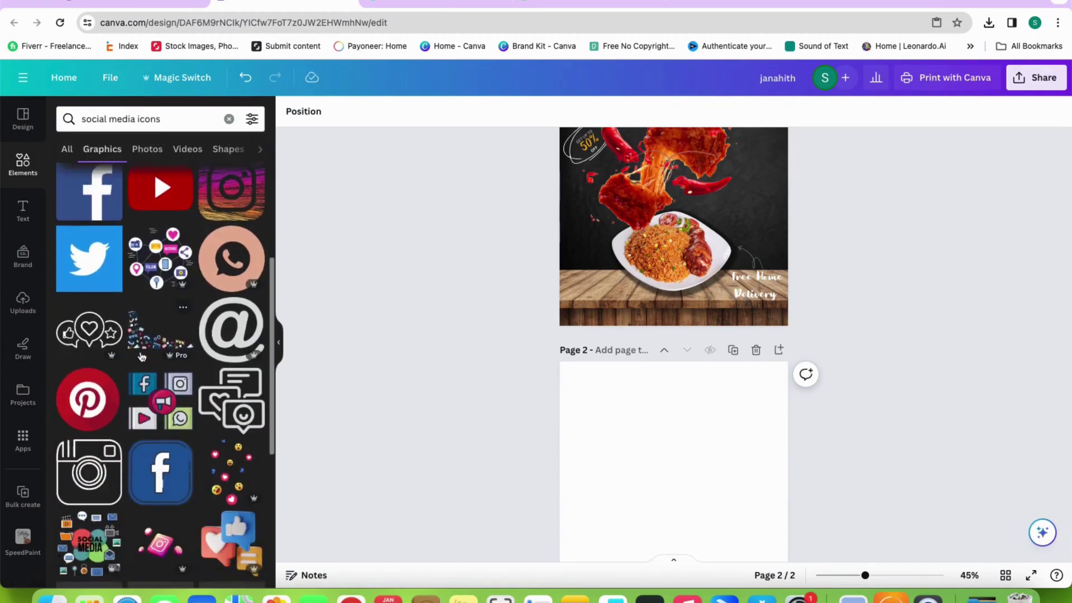
{"action": "scroll", "coordinate": [142, 354], "scroll_direction": "down", "scroll_amount": 15}
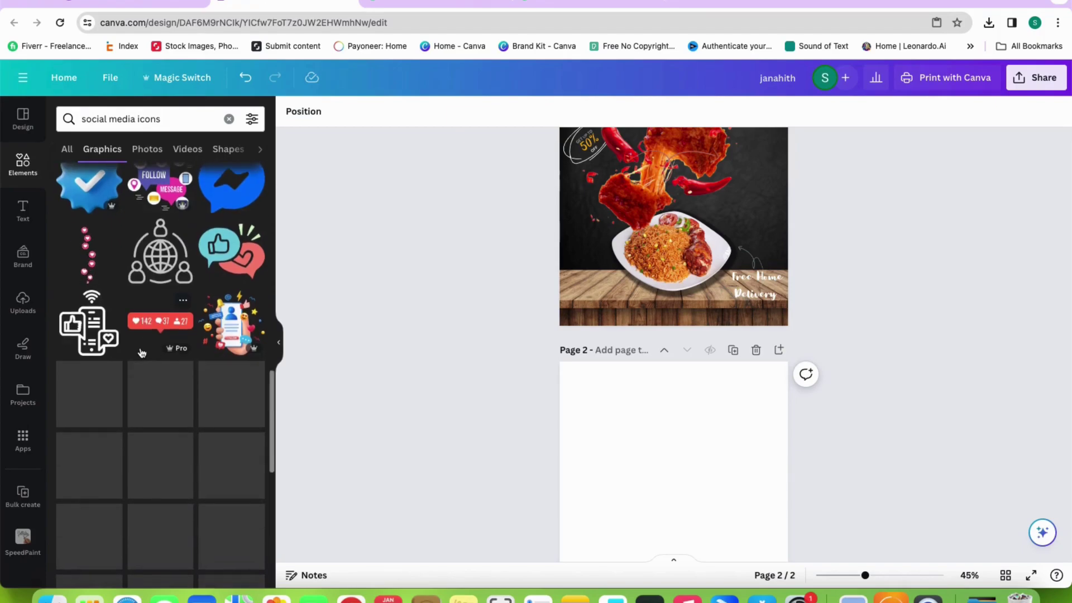
{"action": "scroll", "coordinate": [141, 353], "scroll_direction": "down", "scroll_amount": 5}
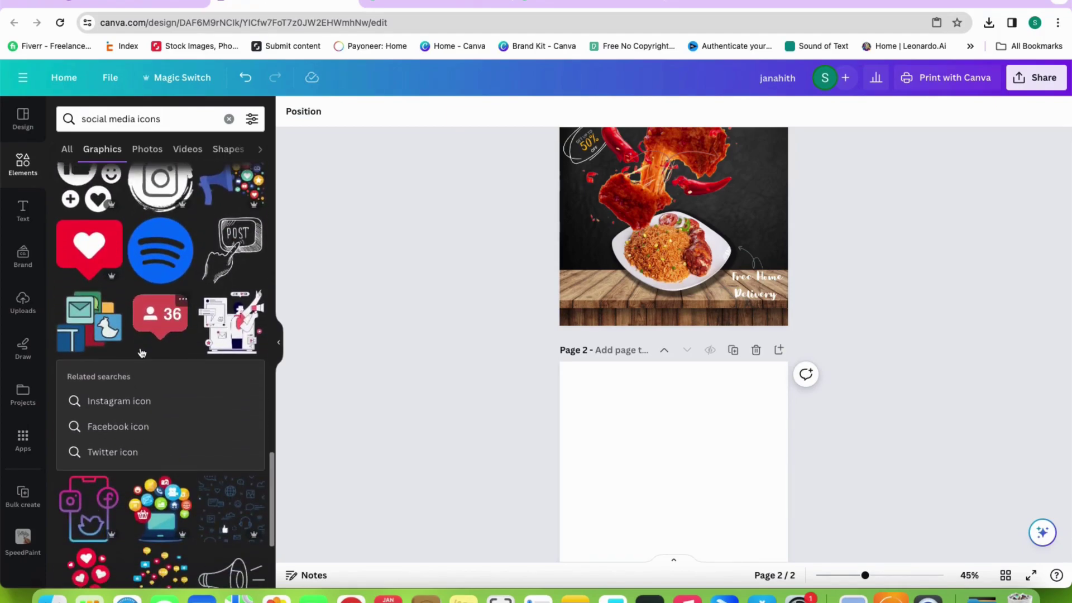
{"action": "left_click", "coordinate": [139, 401]}
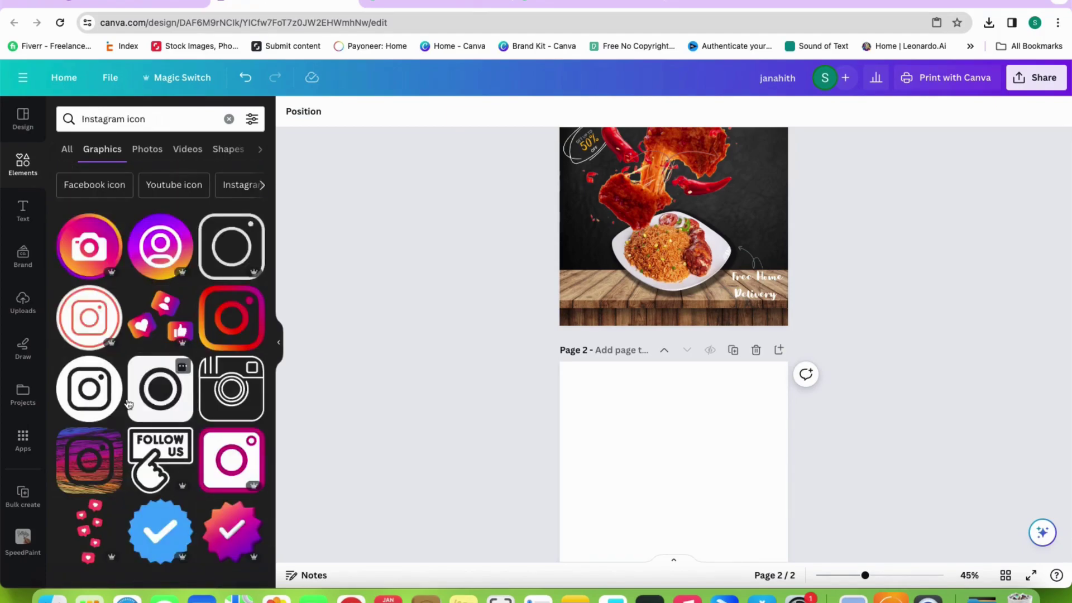
{"action": "scroll", "coordinate": [158, 386], "scroll_direction": "down", "scroll_amount": 1}
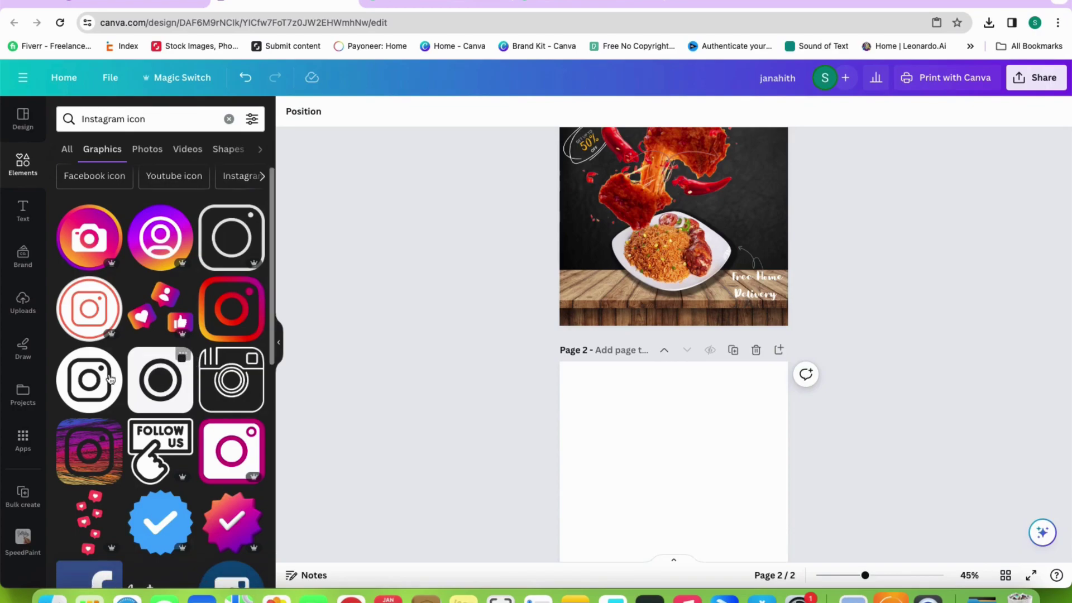
Fill the blank second page with orange from the document colours
{"action": "left_click", "coordinate": [619, 407]}
{"action": "left_click", "coordinate": [290, 111]}
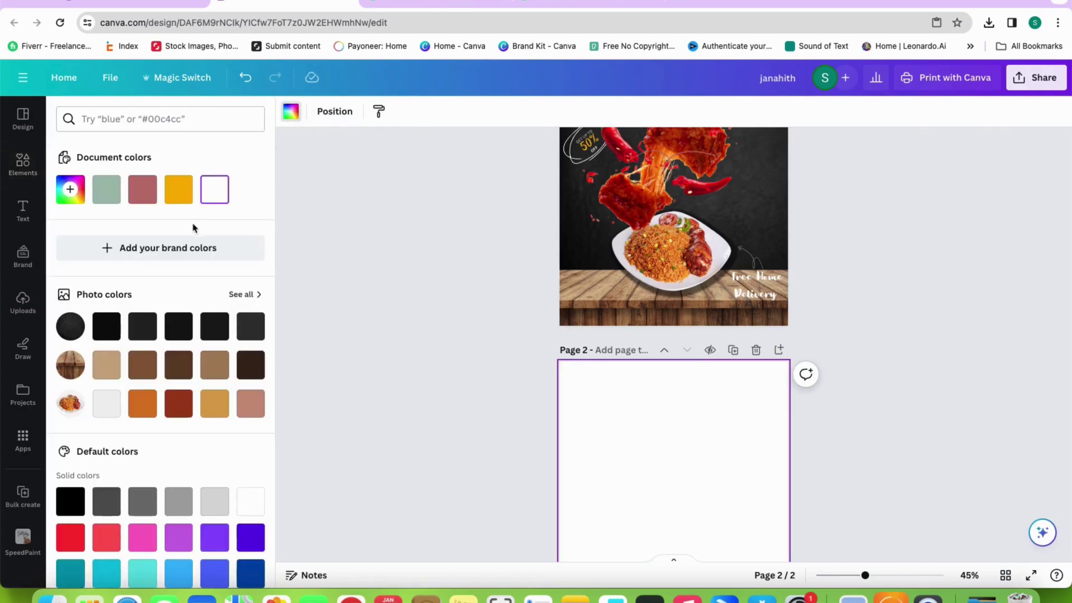
{"action": "left_click", "coordinate": [179, 189]}
{"action": "left_click", "coordinate": [23, 165]}
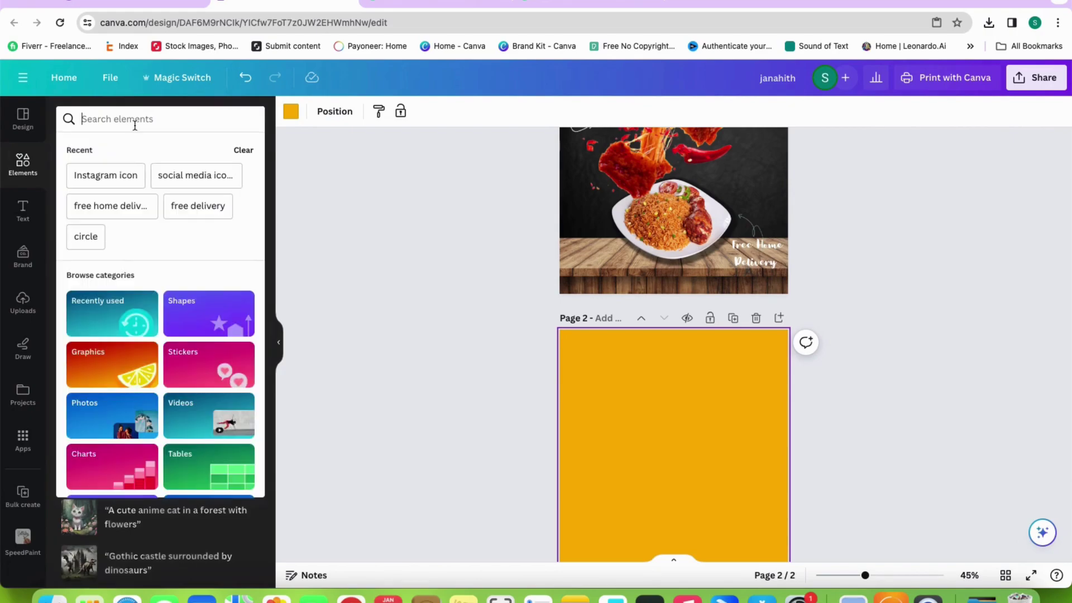
{"action": "left_click", "coordinate": [111, 176]}
Add a black Instagram icon to page 2 and make page 2's background black
{"action": "left_click", "coordinate": [92, 150]}
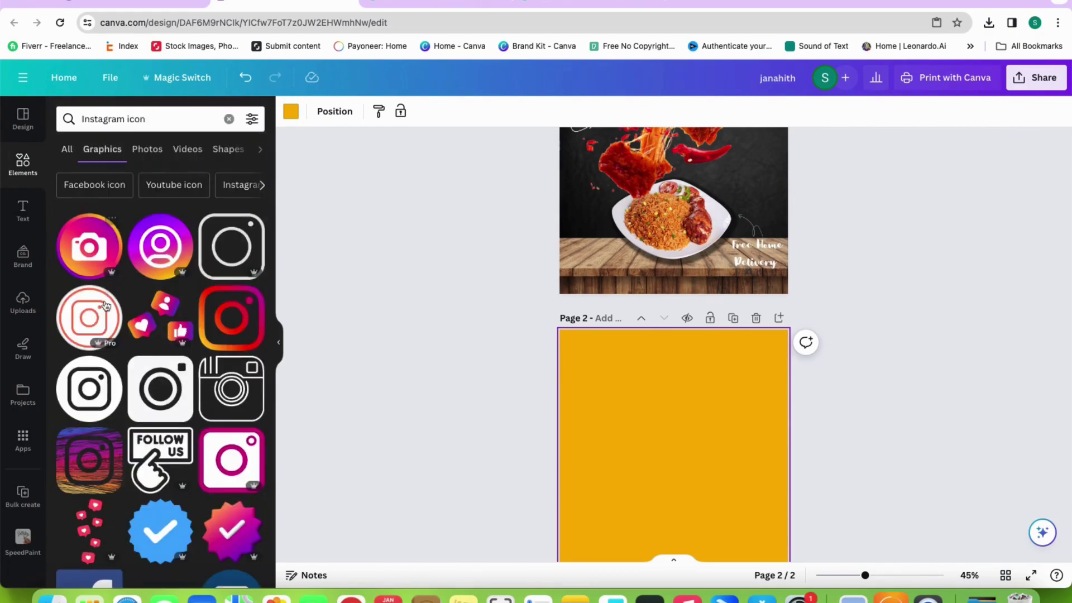
{"action": "left_click", "coordinate": [85, 377]}
{"action": "left_click_drag", "start_coordinate": [675, 491], "coordinate": [612, 375]}
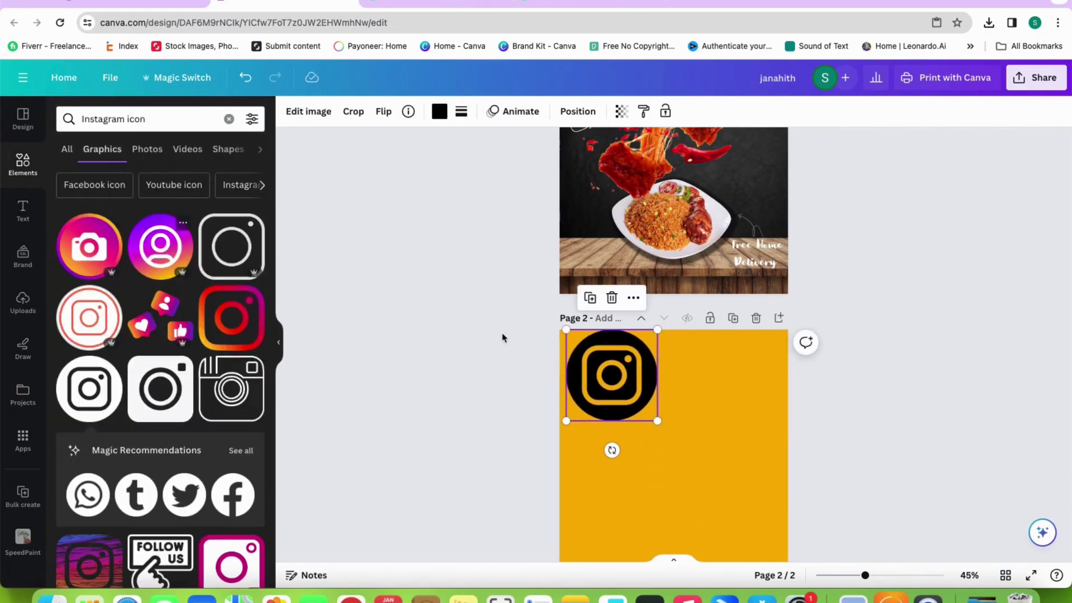
{"action": "left_click", "coordinate": [753, 400]}
{"action": "left_click", "coordinate": [291, 111]}
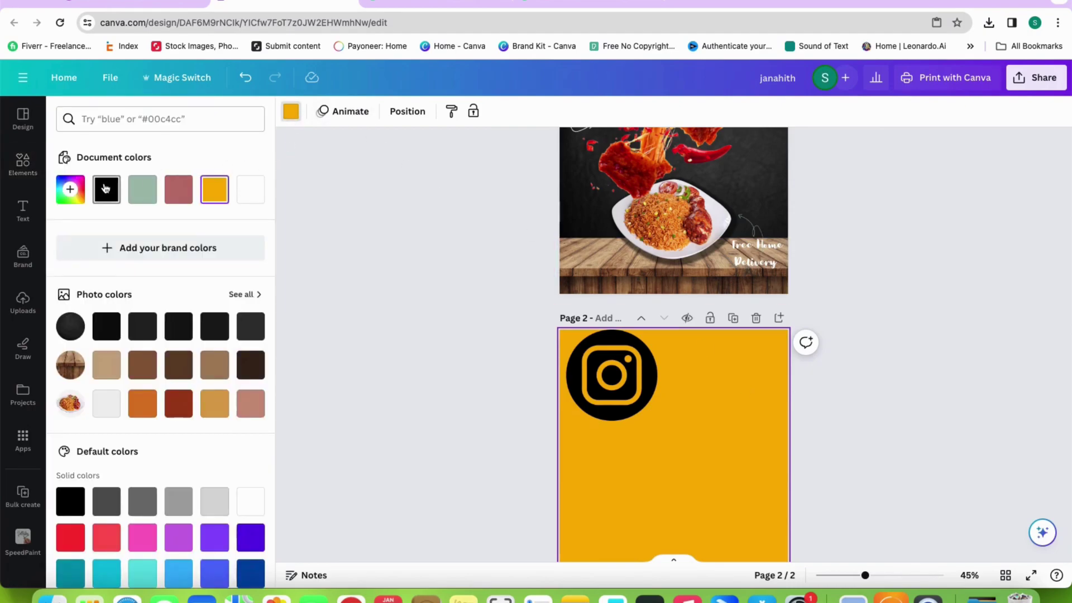
{"action": "left_click", "coordinate": [106, 189]}
Recolour the Instagram icon white
{"action": "left_click", "coordinate": [601, 369]}
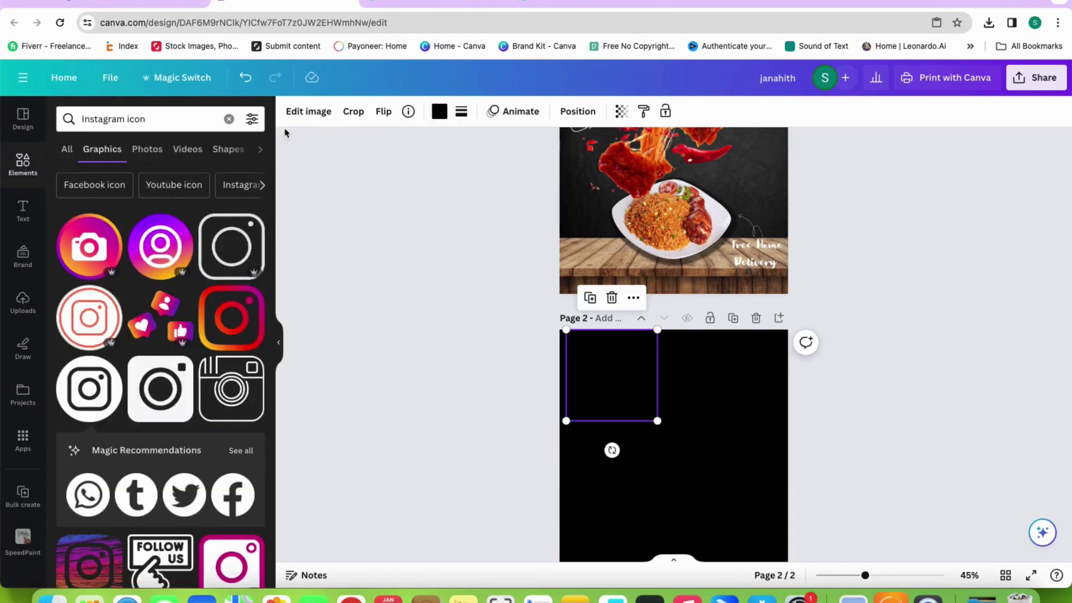
{"action": "left_click", "coordinate": [306, 111]}
{"action": "left_click", "coordinate": [439, 111]}
{"action": "left_click", "coordinate": [250, 189]}
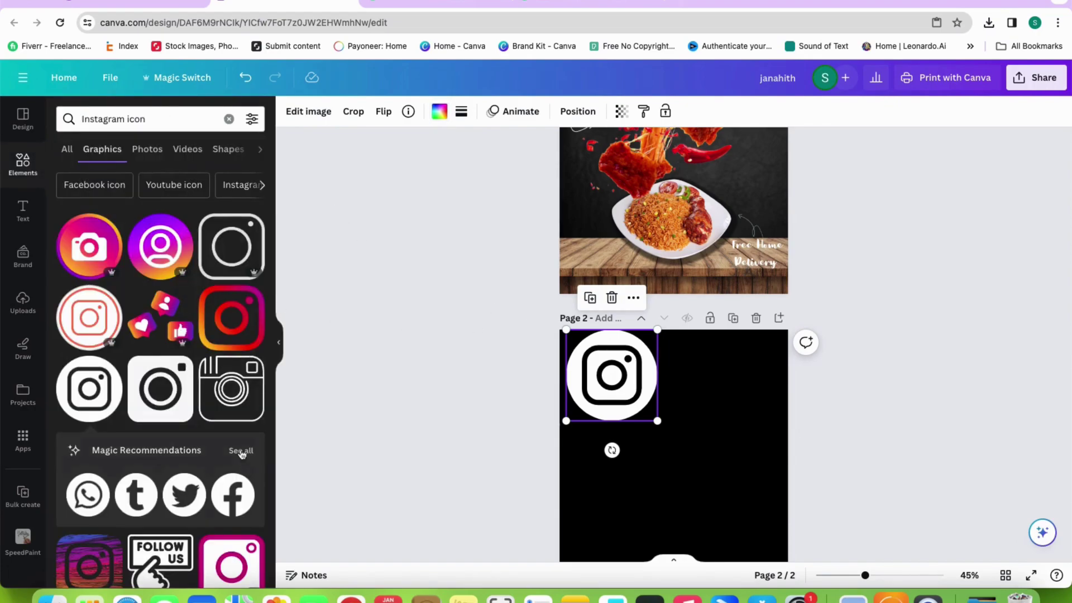
{"action": "left_click_drag", "start_coordinate": [146, 119], "coordinate": [113, 116]}
Add white WhatsApp and Facebook icons to page 2 beside and below Instagram
{"action": "left_click", "coordinate": [171, 434]}
{"action": "left_click_drag", "start_coordinate": [160, 388], "coordinate": [701, 360]}
{"action": "left_click", "coordinate": [439, 111]}
{"action": "left_click", "coordinate": [249, 189]}
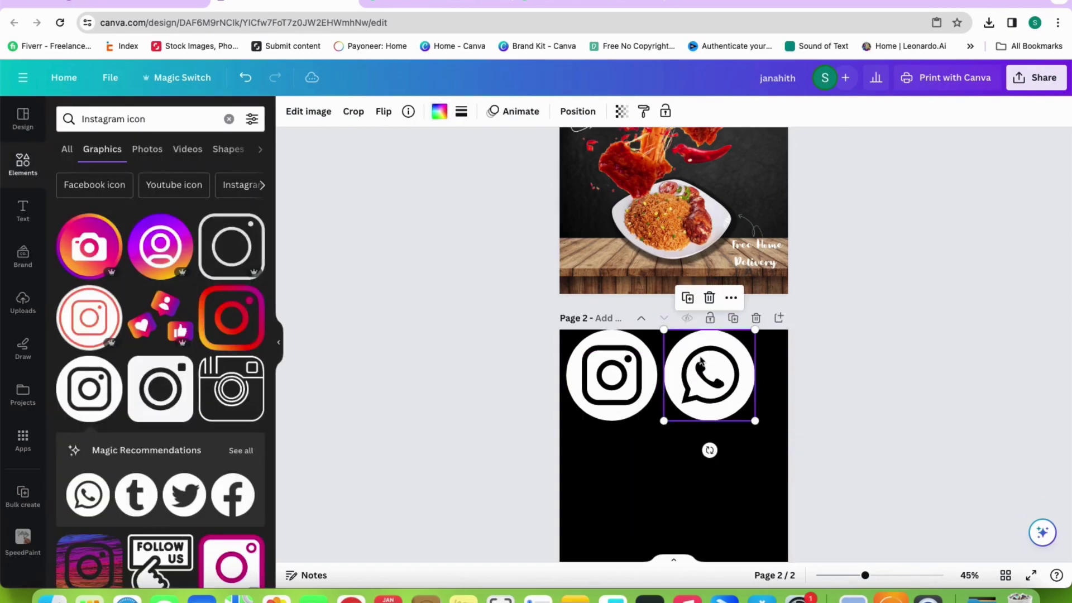
{"action": "left_click", "coordinate": [228, 498]}
{"action": "left_click", "coordinate": [439, 111]}
{"action": "left_click", "coordinate": [250, 189]}
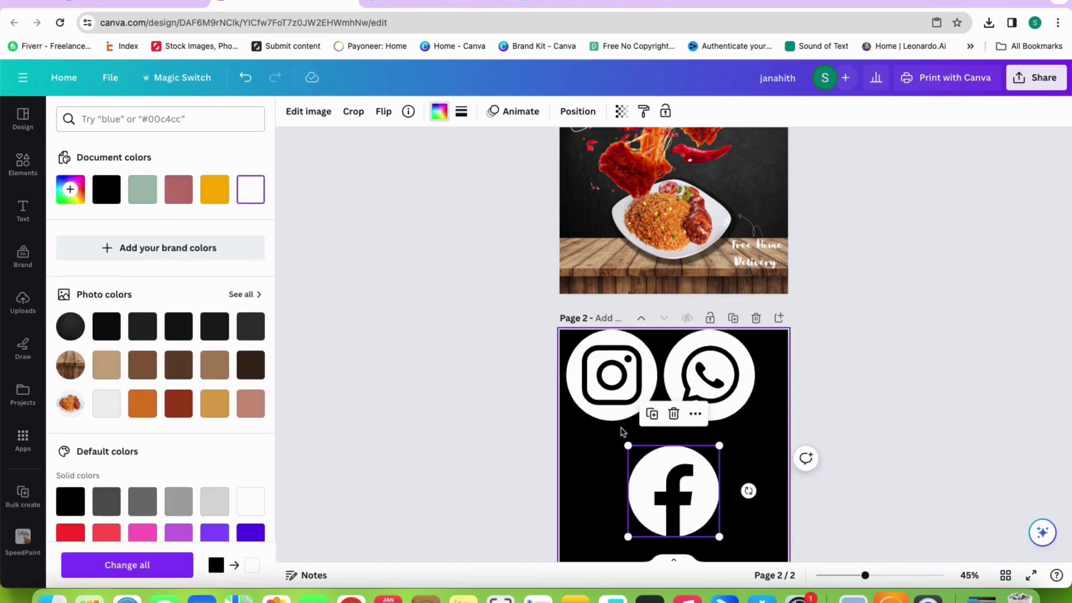
{"action": "left_click_drag", "start_coordinate": [637, 454], "coordinate": [568, 433]}
Rerun the Instagram icon search and browse Instagram logo graphics
{"action": "left_click", "coordinate": [23, 164]}
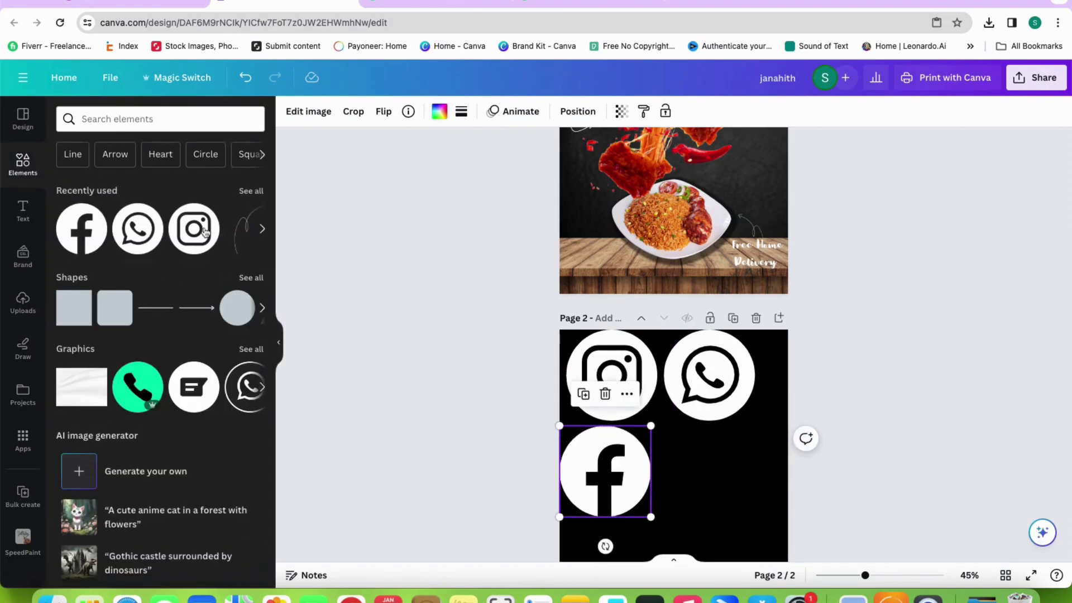
{"action": "left_click", "coordinate": [101, 120]}
{"action": "left_click", "coordinate": [100, 176]}
{"action": "left_click", "coordinate": [102, 149]}
{"action": "scroll", "coordinate": [190, 389], "scroll_direction": "down", "scroll_amount": 15}
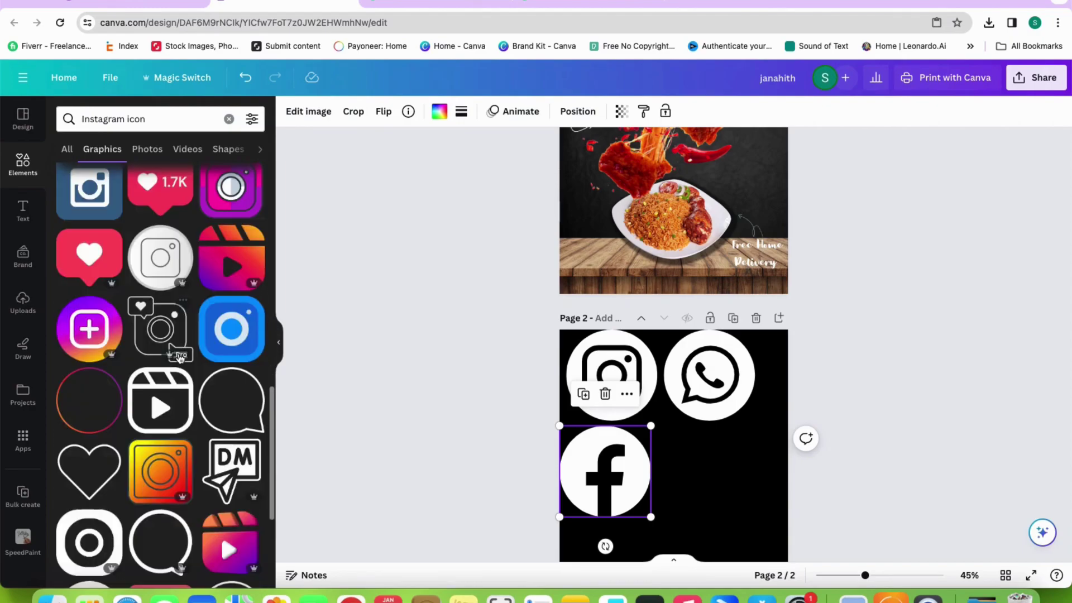
{"action": "scroll", "coordinate": [179, 359], "scroll_direction": "down", "scroll_amount": 5}
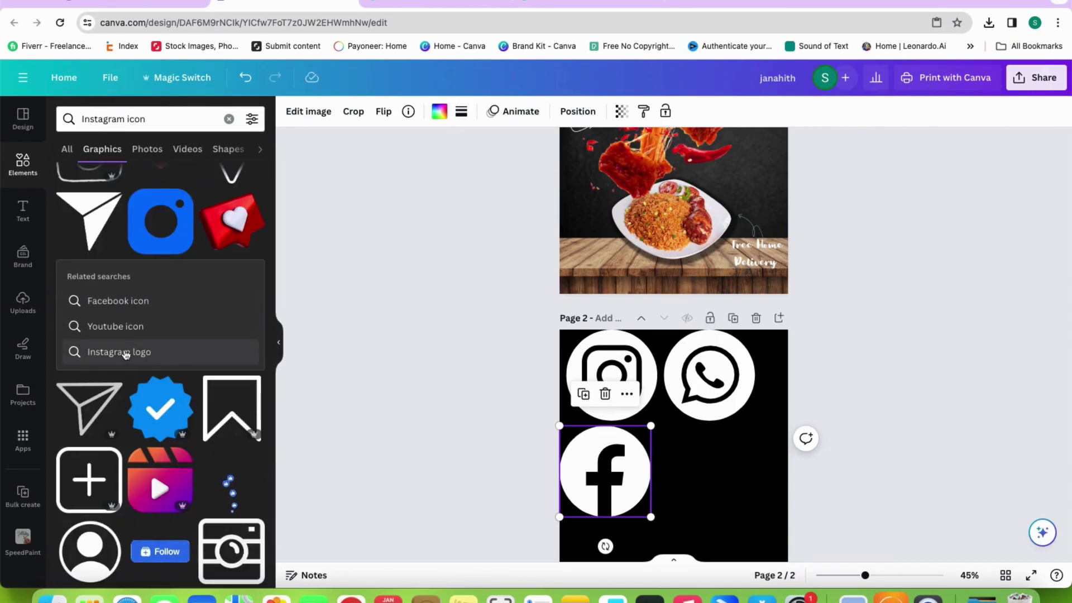
{"action": "left_click", "coordinate": [125, 353]}
Search 'twi' for Twitter logos and add a white X graphic to page 2
{"action": "left_click", "coordinate": [229, 119]}
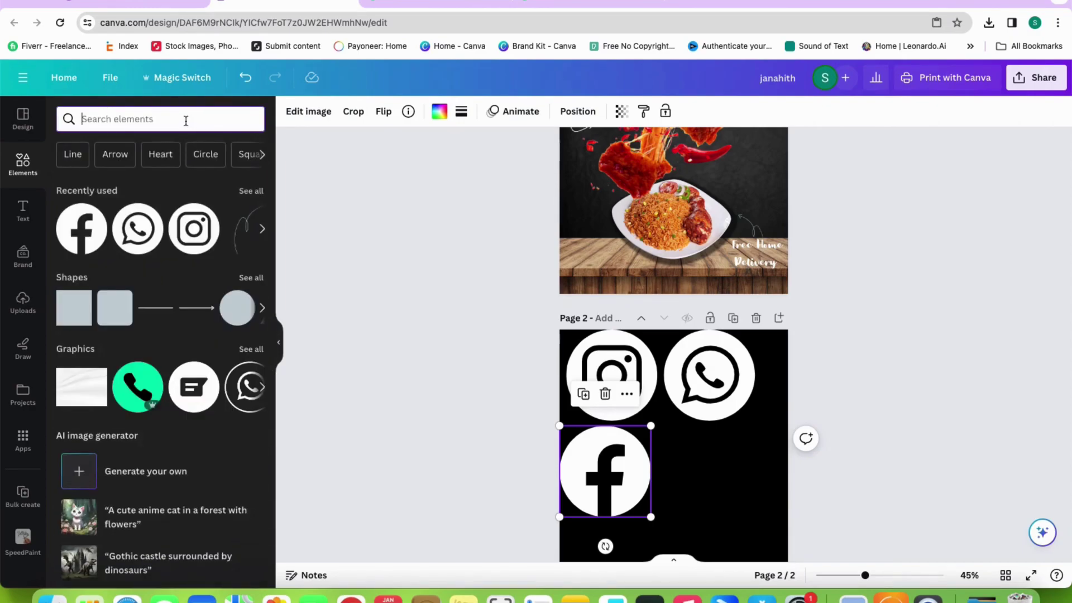
{"action": "type", "text": "twitter logo"}
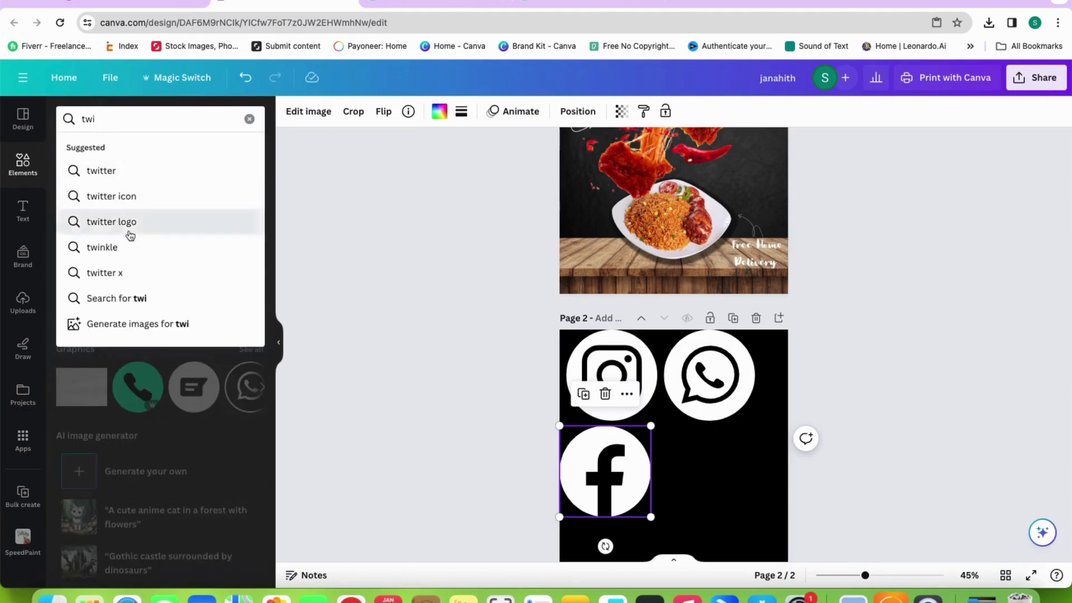
{"action": "left_click", "coordinate": [129, 223]}
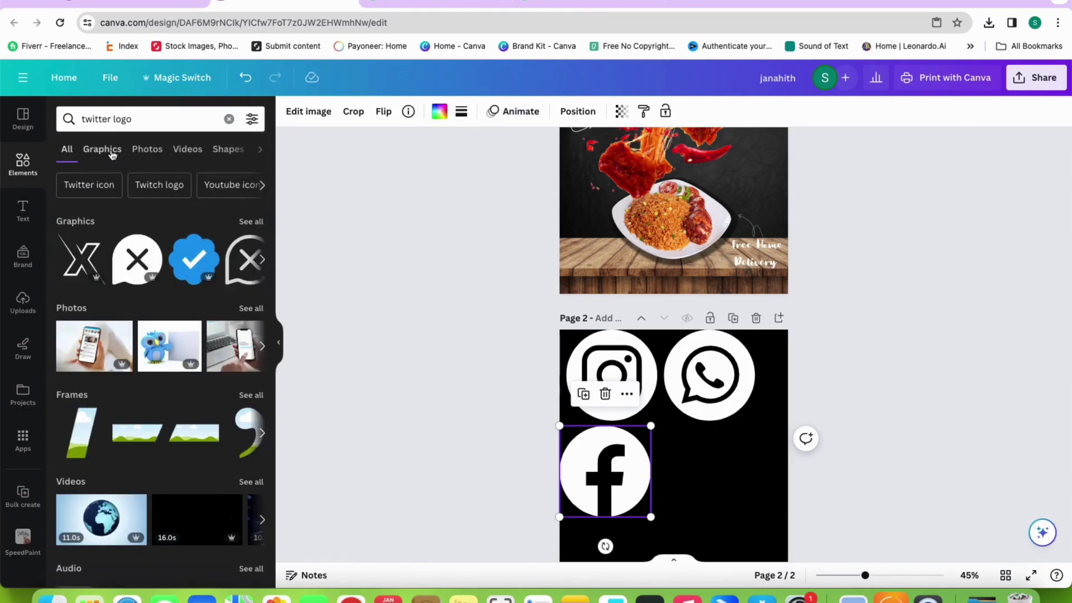
{"action": "left_click", "coordinate": [103, 149]}
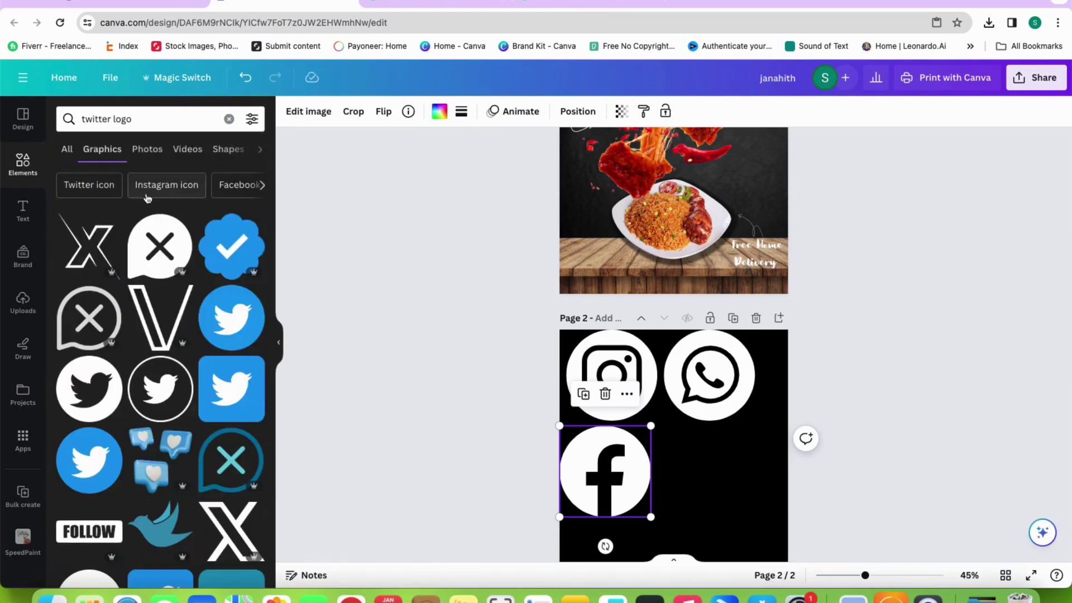
{"action": "left_click", "coordinate": [148, 259]}
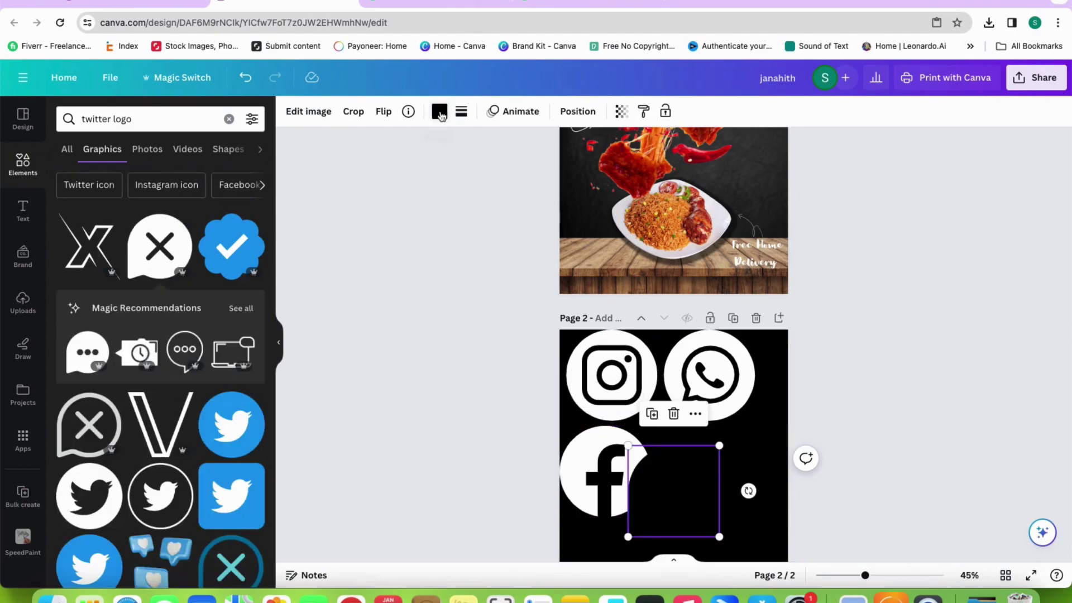
{"action": "left_click", "coordinate": [439, 111]}
{"action": "left_click", "coordinate": [251, 190]}
Shrink the Instagram and WhatsApp icons and set them side by side near the top
{"action": "left_click_drag", "start_coordinate": [701, 484], "coordinate": [738, 473]}
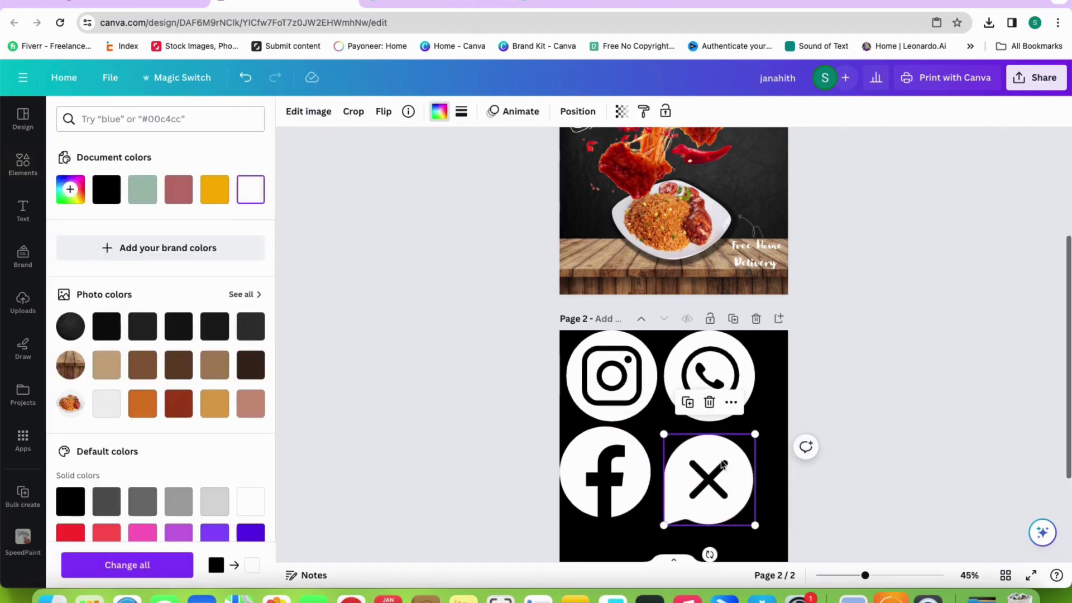
{"action": "scroll", "coordinate": [738, 474], "scroll_direction": "up", "scroll_amount": 1}
{"action": "left_click", "coordinate": [608, 391]}
{"action": "left_click_drag", "start_coordinate": [567, 438], "coordinate": [652, 403]}
{"action": "left_click_drag", "start_coordinate": [642, 364], "coordinate": [605, 376]}
{"action": "left_click", "coordinate": [670, 431]}
{"action": "left_click_drag", "start_coordinate": [664, 438], "coordinate": [632, 375]}
{"action": "left_click", "coordinate": [684, 384]}
Shrink the Facebook and X icons to match and line them up in the row
{"action": "left_click", "coordinate": [614, 491]}
{"action": "left_click_drag", "start_coordinate": [614, 492], "coordinate": [647, 460]}
{"action": "left_click_drag", "start_coordinate": [594, 508], "coordinate": [657, 377]}
{"action": "left_click_drag", "start_coordinate": [712, 471], "coordinate": [713, 439]}
{"action": "left_click_drag", "start_coordinate": [664, 510], "coordinate": [591, 384]}
{"action": "left_click", "coordinate": [719, 372]}
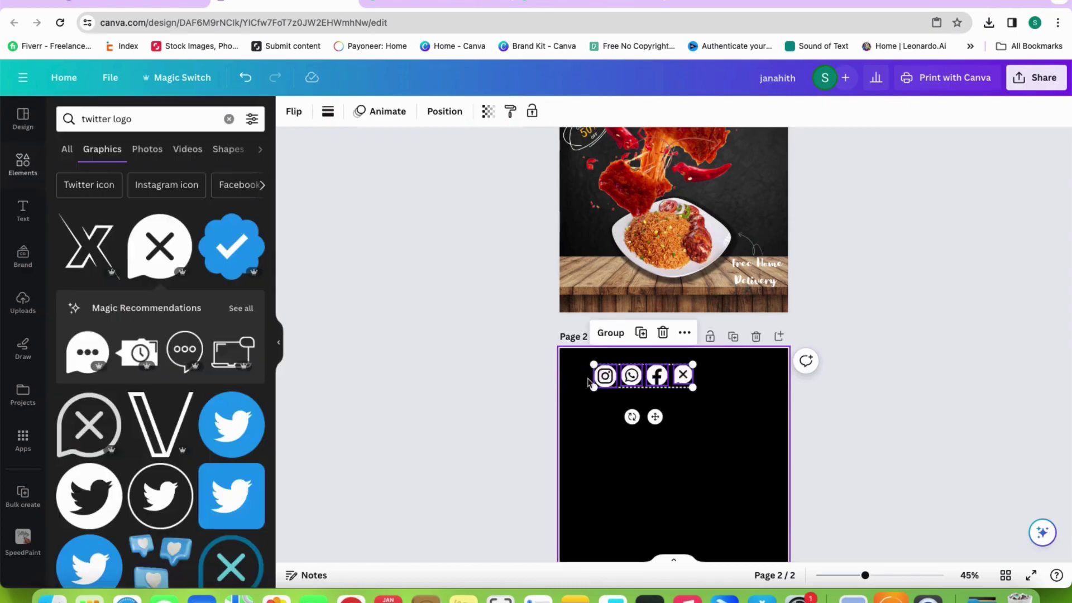
Group the four social icons with Ctrl+G and search Elements for 'black blur' graphics
{"action": "key", "text": "ctrl+g"}
{"action": "key", "text": "Escape"}
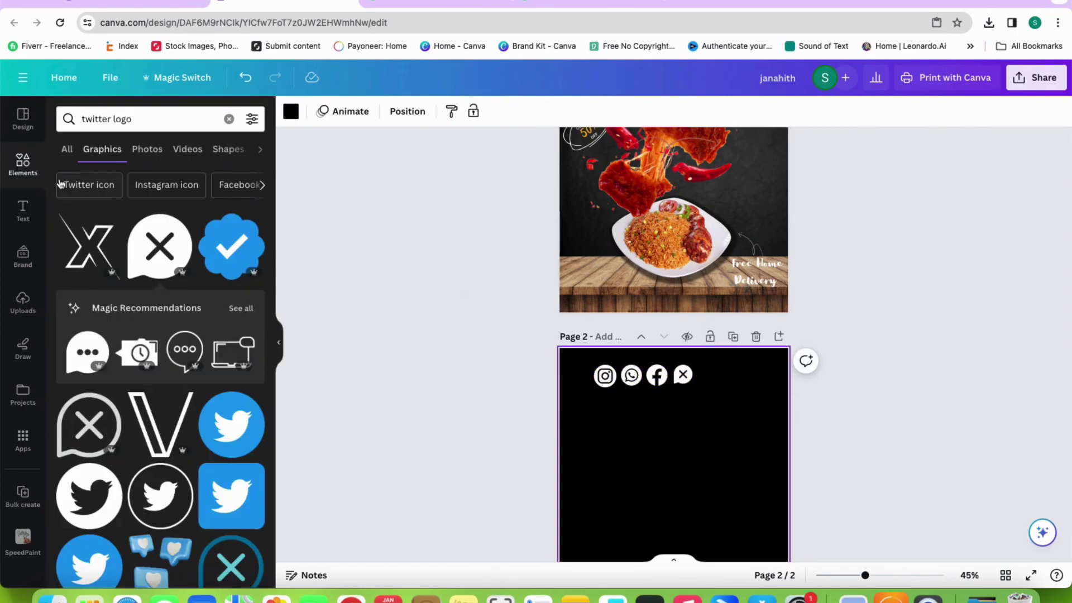
{"action": "left_click", "coordinate": [228, 119]}
{"action": "type", "text": "black blur"}
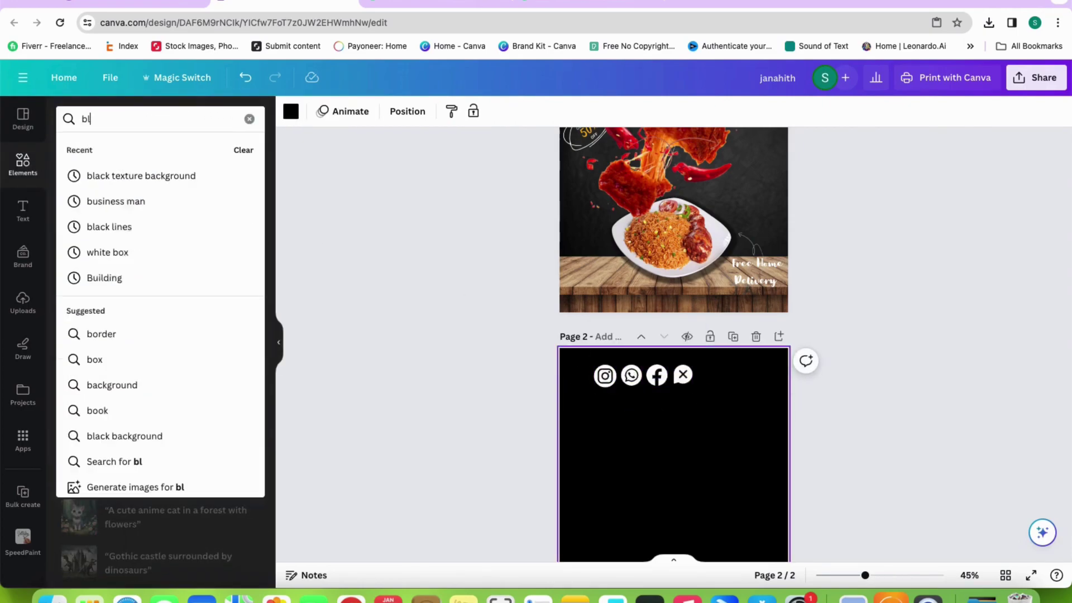
{"action": "key", "text": "Return"}
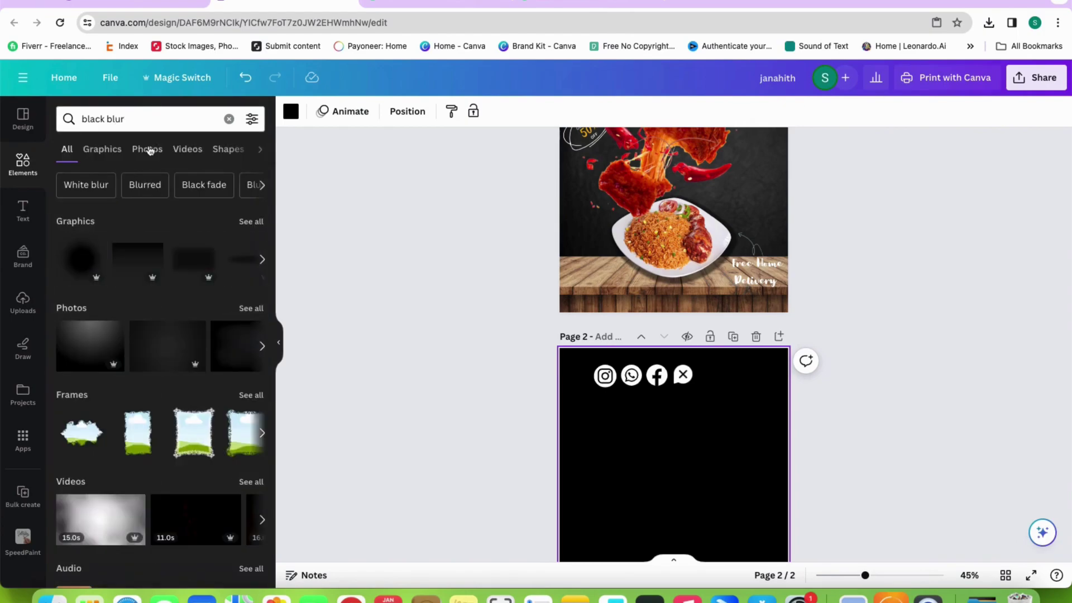
{"action": "left_click", "coordinate": [115, 149]}
{"action": "left_click", "coordinate": [147, 149]}
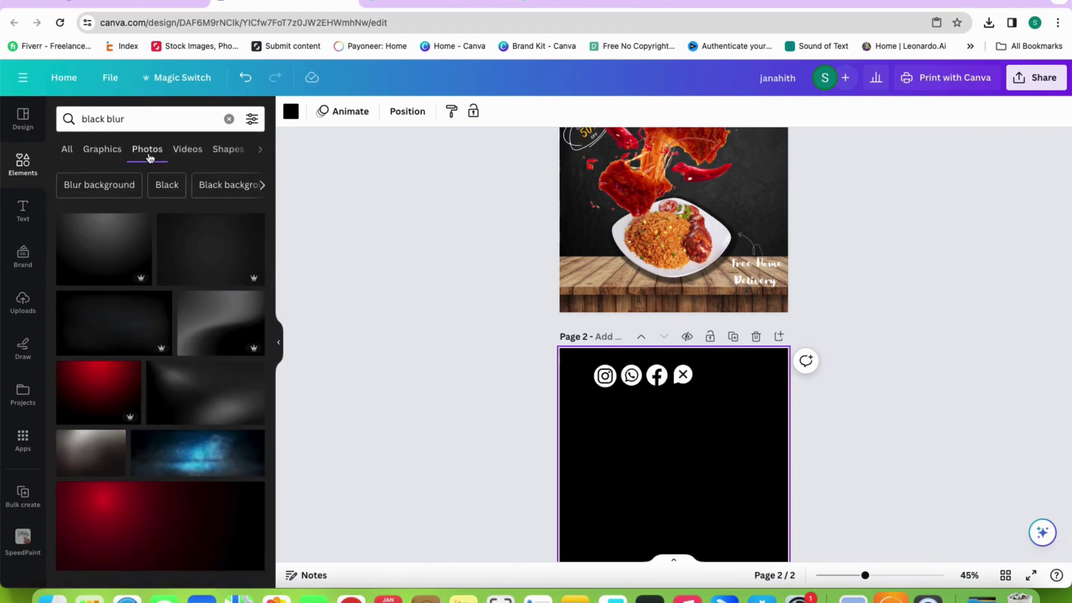
{"action": "left_click", "coordinate": [112, 151]}
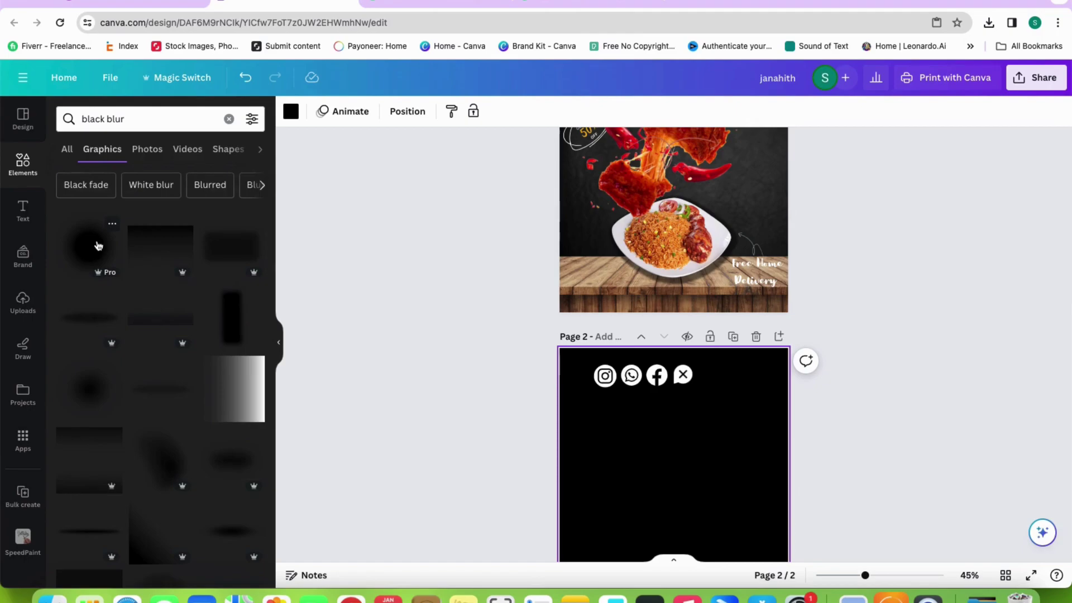
Add a black blur graphic to page 1, flip it vertically and stretch it into a thin bottom strip
{"action": "left_click", "coordinate": [141, 246]}
{"action": "left_click_drag", "start_coordinate": [665, 488], "coordinate": [654, 262]}
{"action": "left_click", "coordinate": [351, 111]}
{"action": "left_click", "coordinate": [390, 170]}
{"action": "left_click_drag", "start_coordinate": [735, 268], "coordinate": [803, 267]}
{"action": "left_click", "coordinate": [878, 265]}
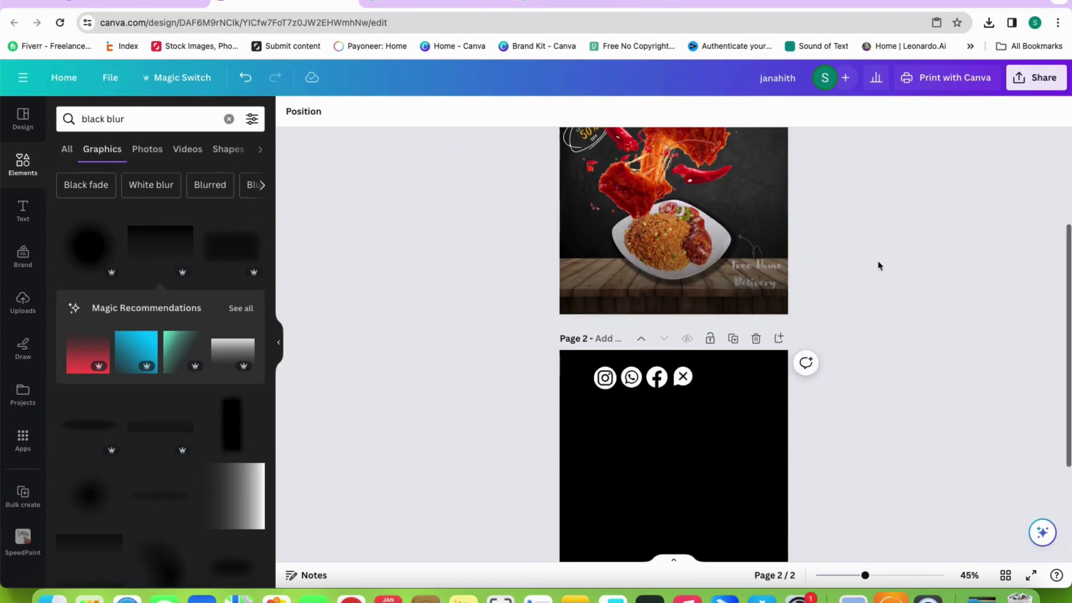
{"action": "left_click", "coordinate": [744, 270]}
{"action": "left_click_drag", "start_coordinate": [675, 203], "coordinate": [666, 278]}
{"action": "left_click", "coordinate": [819, 270]}
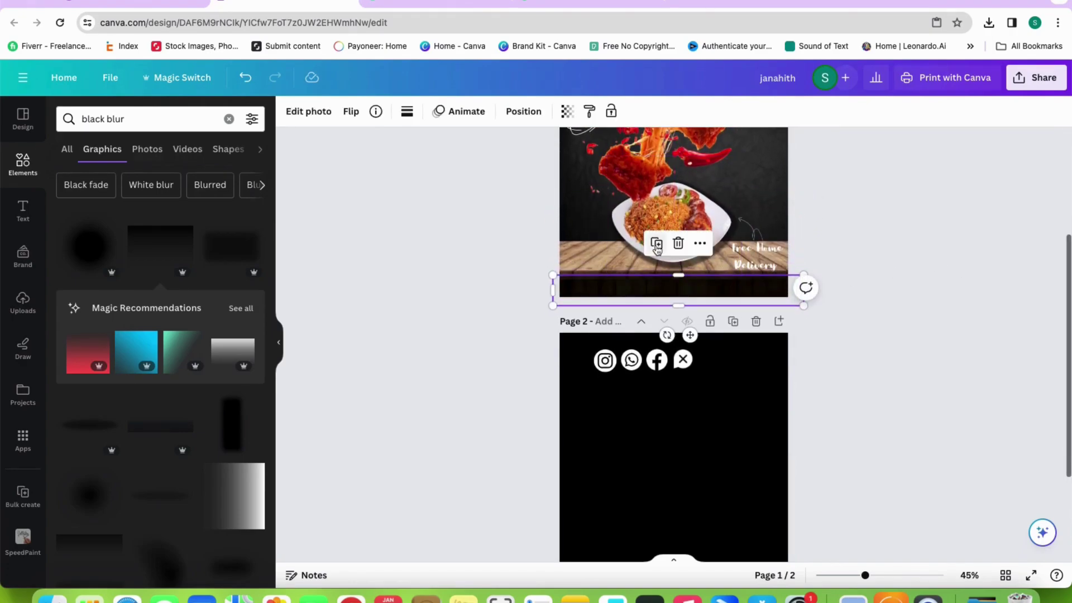
Move the grouped Instagram, WhatsApp, Facebook and X icons, scaled down, onto page 1's bottom-right over the dark strip
{"action": "left_click", "coordinate": [914, 282]}
{"action": "scroll", "coordinate": [871, 285], "scroll_direction": "up", "scroll_amount": 1}
{"action": "left_click_drag", "start_coordinate": [683, 392], "coordinate": [775, 316]}
{"action": "left_click_drag", "start_coordinate": [682, 327], "coordinate": [705, 323]}
{"action": "left_click", "coordinate": [788, 327]}
{"action": "left_click", "coordinate": [776, 318]}
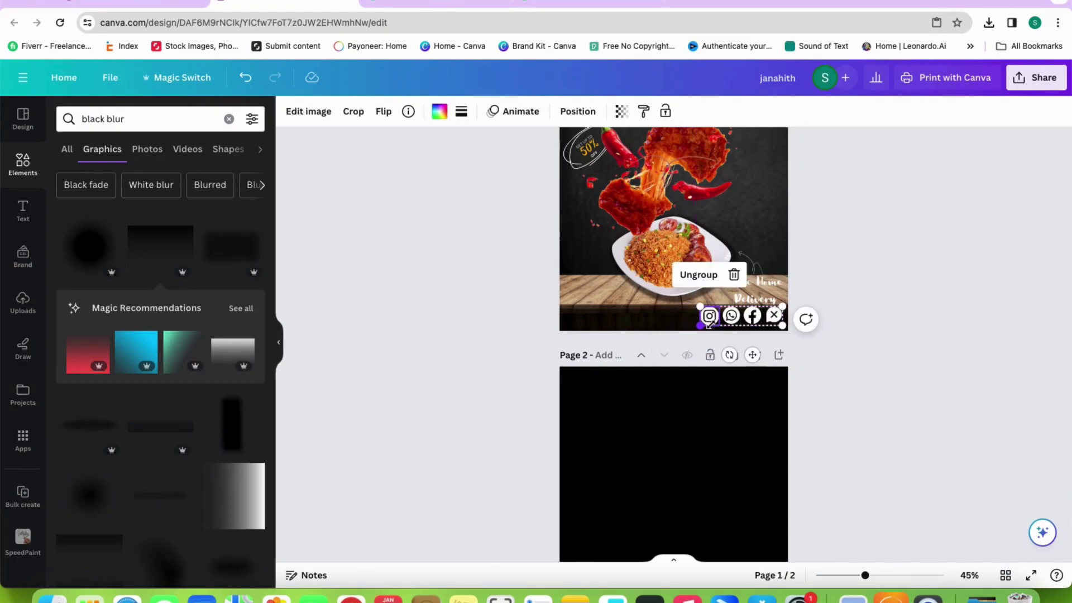
{"action": "left_click", "coordinate": [788, 326]}
{"action": "left_click", "coordinate": [778, 322]}
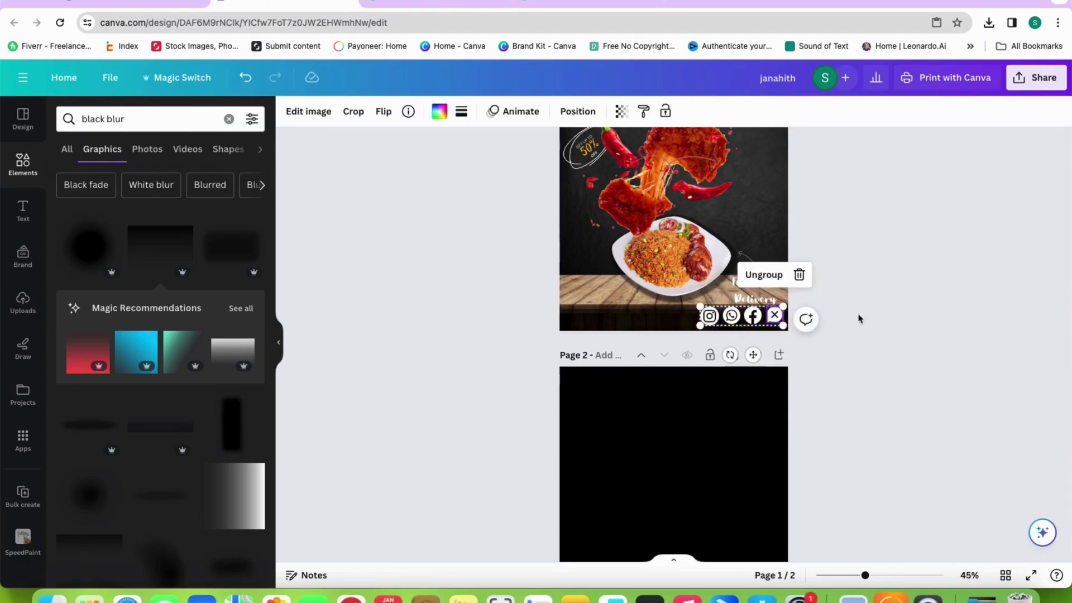
{"action": "left_click", "coordinate": [853, 332]}
{"action": "scroll", "coordinate": [825, 333], "scroll_direction": "up", "scroll_amount": 3}
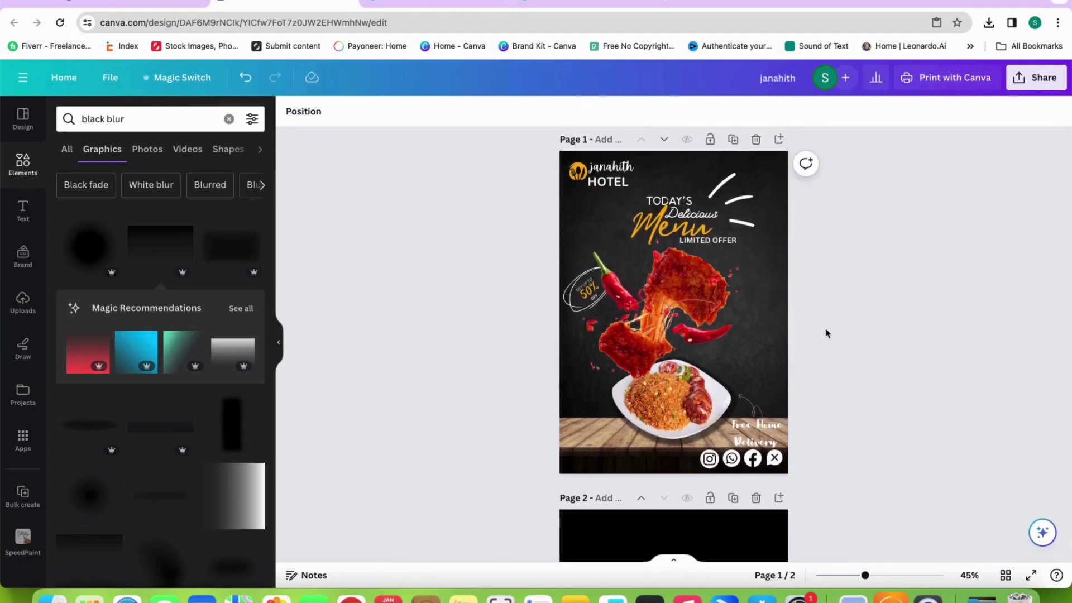
Add a subheading text box and type the hotel's phone number into it
{"action": "left_click", "coordinate": [23, 211]}
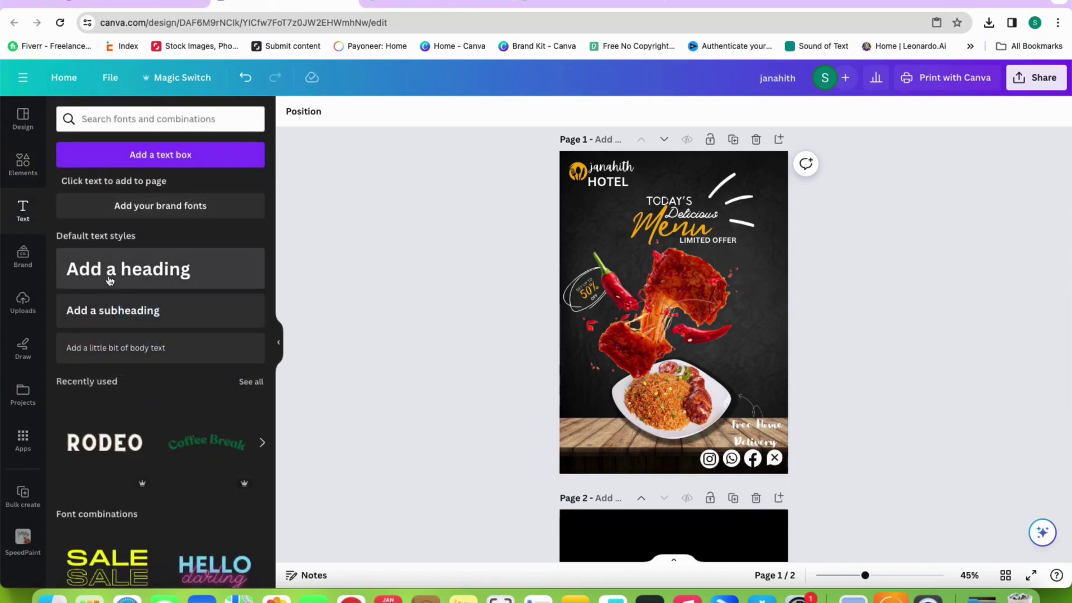
{"action": "left_click", "coordinate": [112, 312]}
{"action": "key", "text": "BackSpace"}
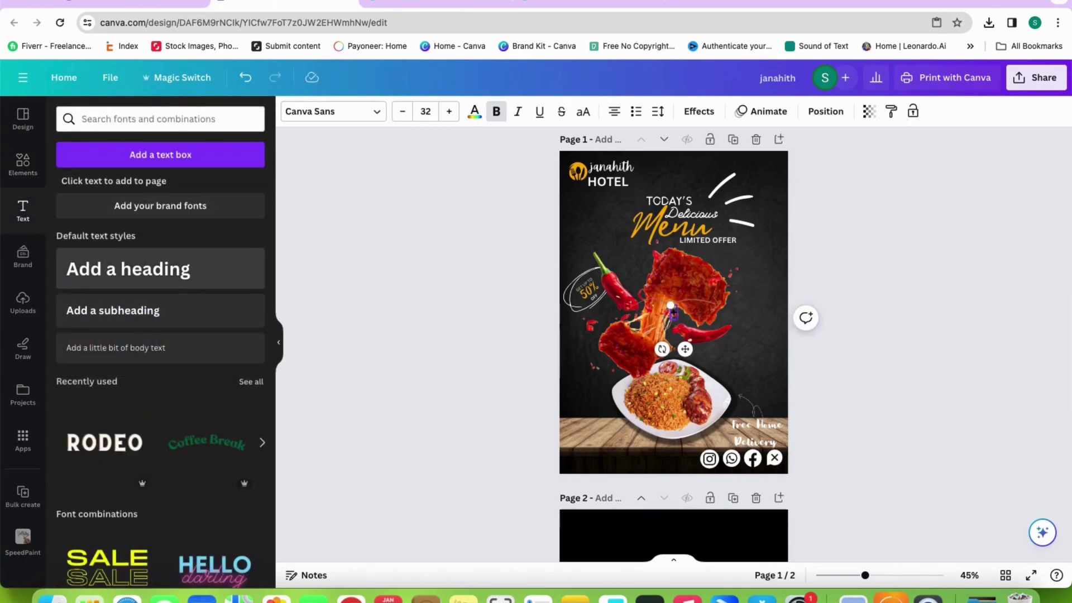
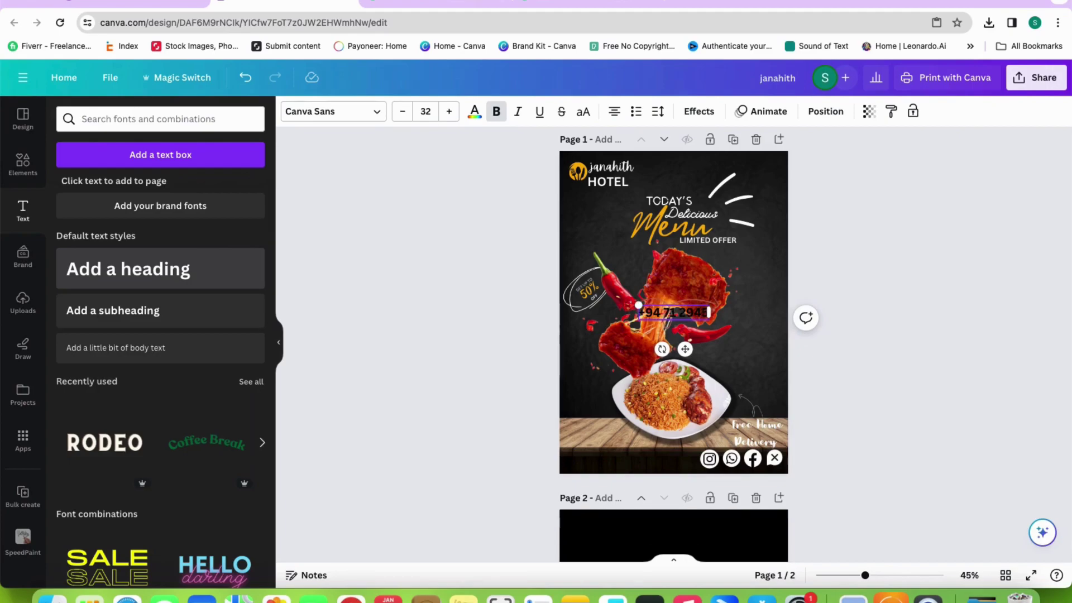
{"action": "left_click", "coordinate": [165, 280]}
{"action": "key", "text": "BackSpace"}
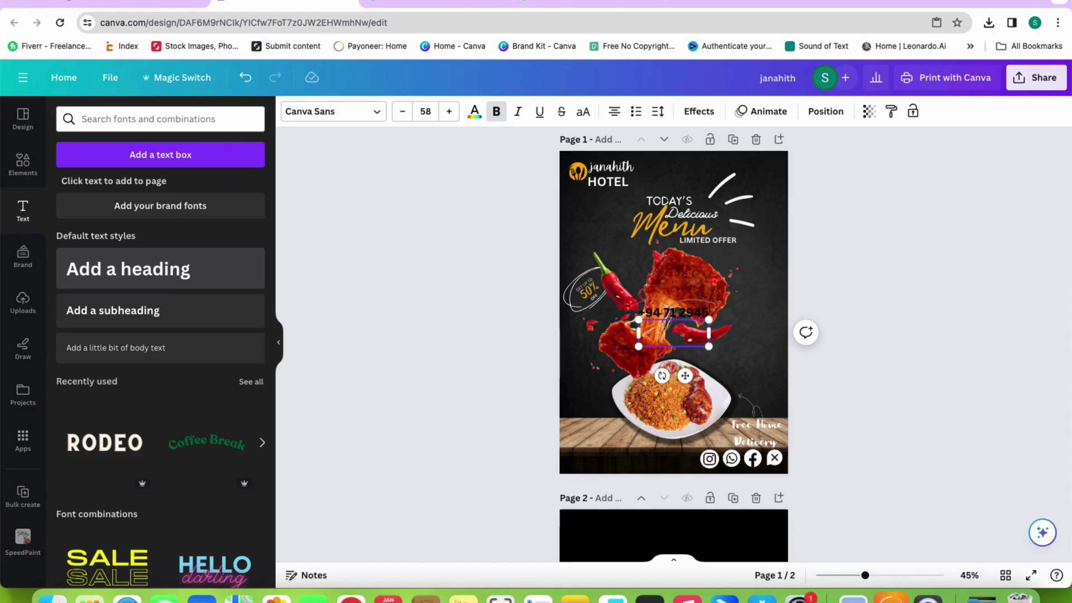
{"action": "left_click", "coordinate": [693, 316]}
{"action": "double_click", "coordinate": [693, 314]}
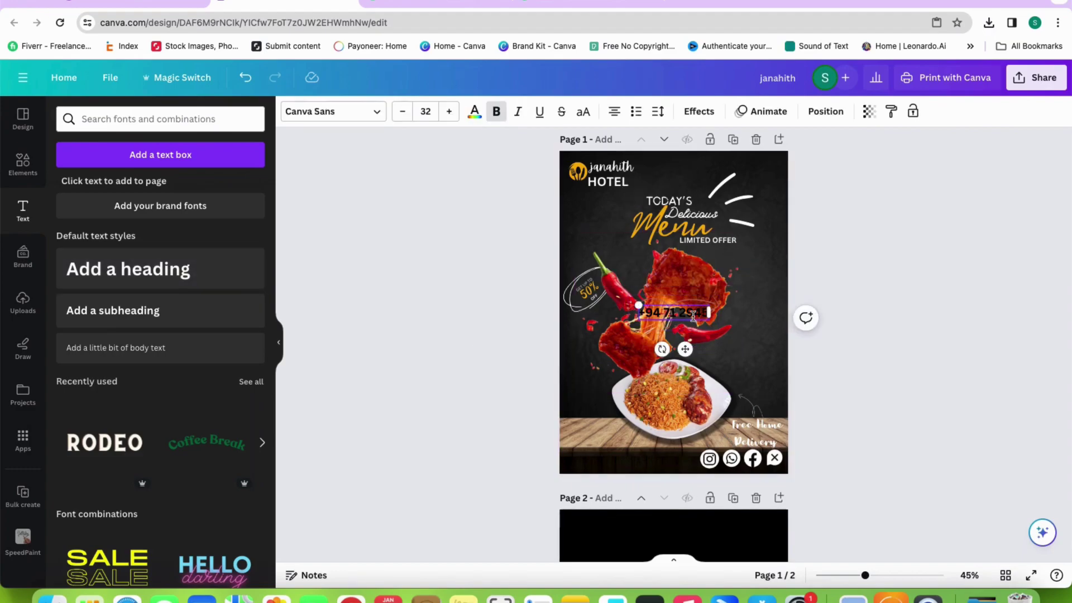
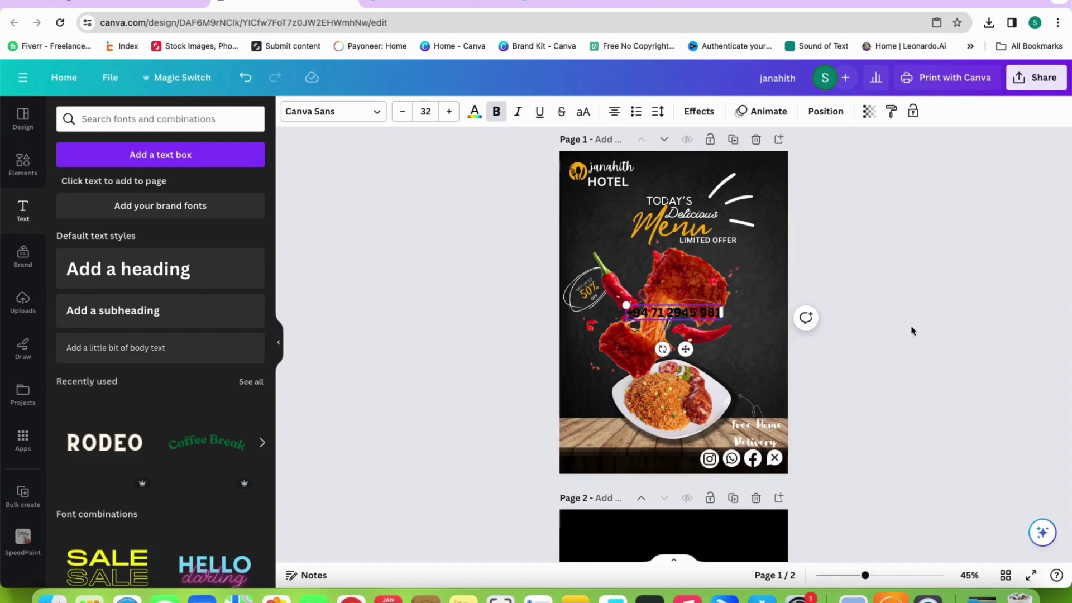
Shrink the phone number, colour it yellow and position it at the flyer's bottom-left
{"action": "left_click_drag", "start_coordinate": [720, 316], "coordinate": [653, 444]}
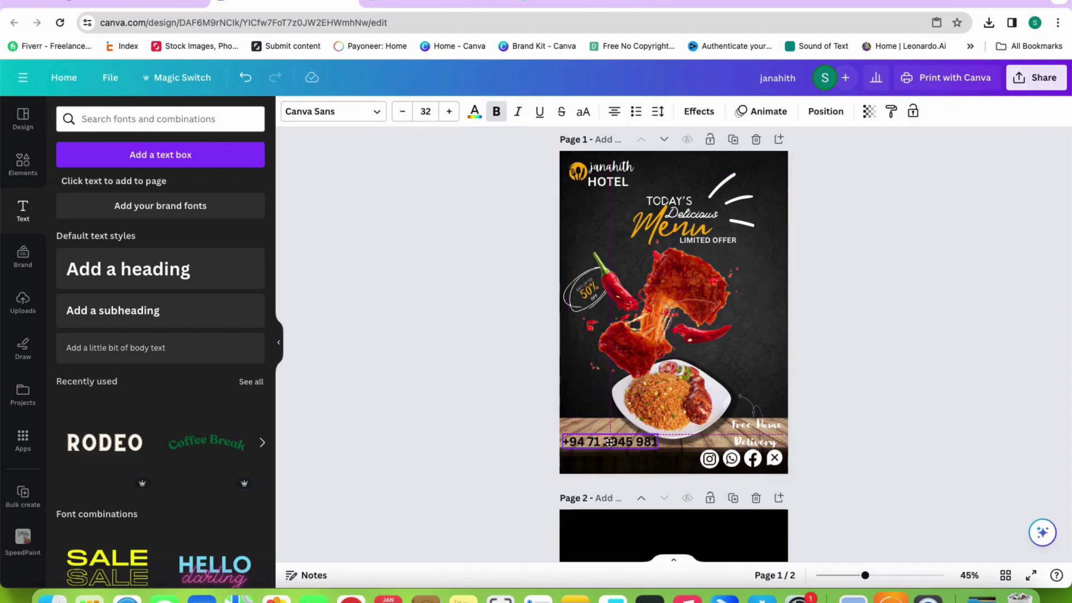
{"action": "left_click_drag", "start_coordinate": [558, 432], "coordinate": [585, 436]}
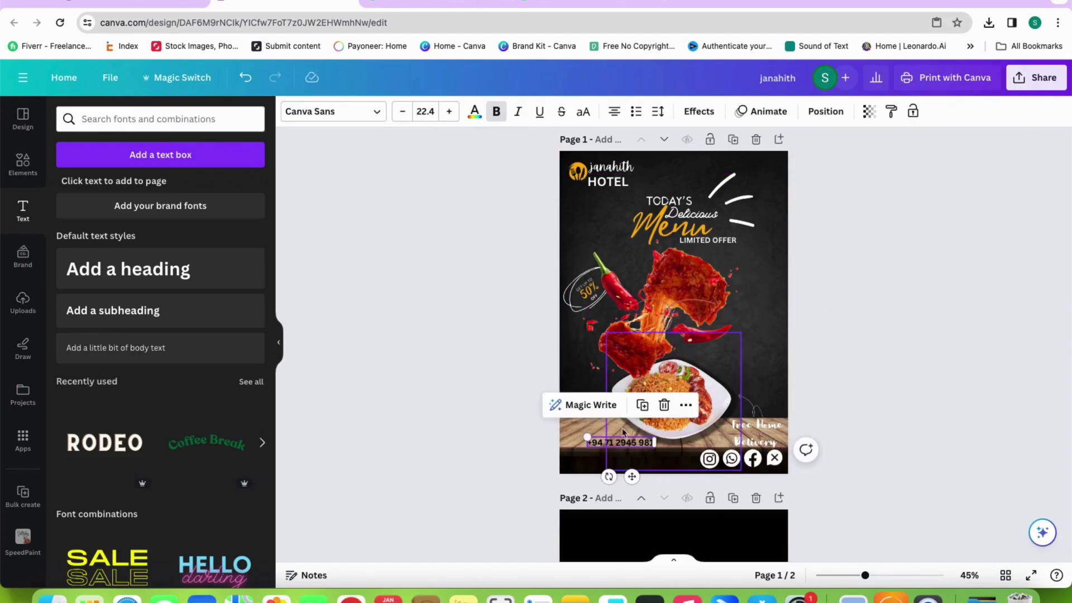
{"action": "left_click", "coordinate": [514, 388]}
{"action": "left_click", "coordinate": [591, 444]}
{"action": "double_click", "coordinate": [591, 442]}
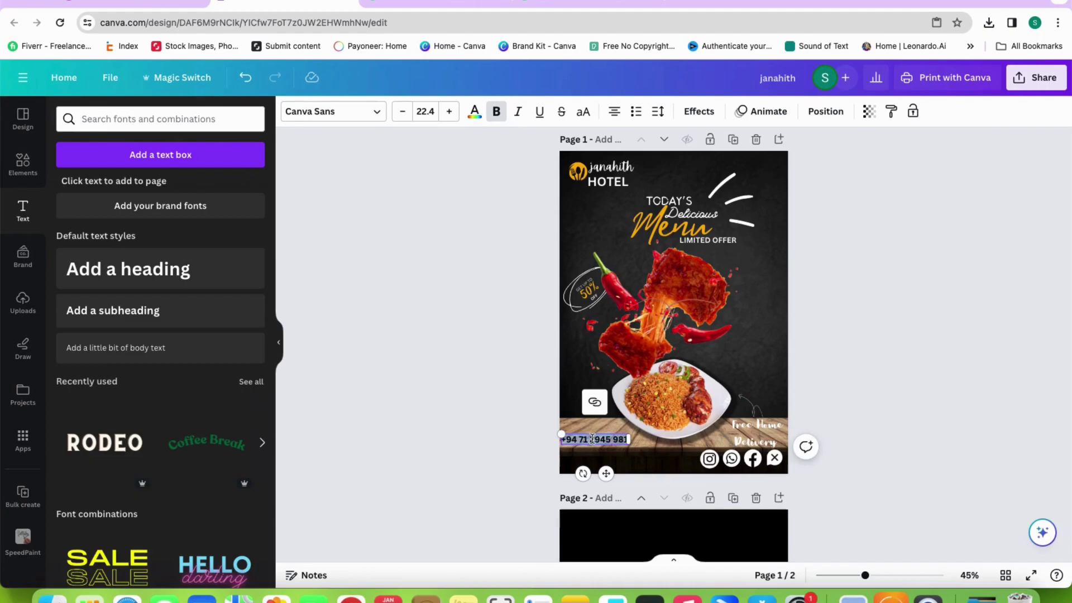
{"action": "left_click", "coordinate": [475, 112]}
{"action": "left_click", "coordinate": [214, 189]}
{"action": "left_click", "coordinate": [475, 111]}
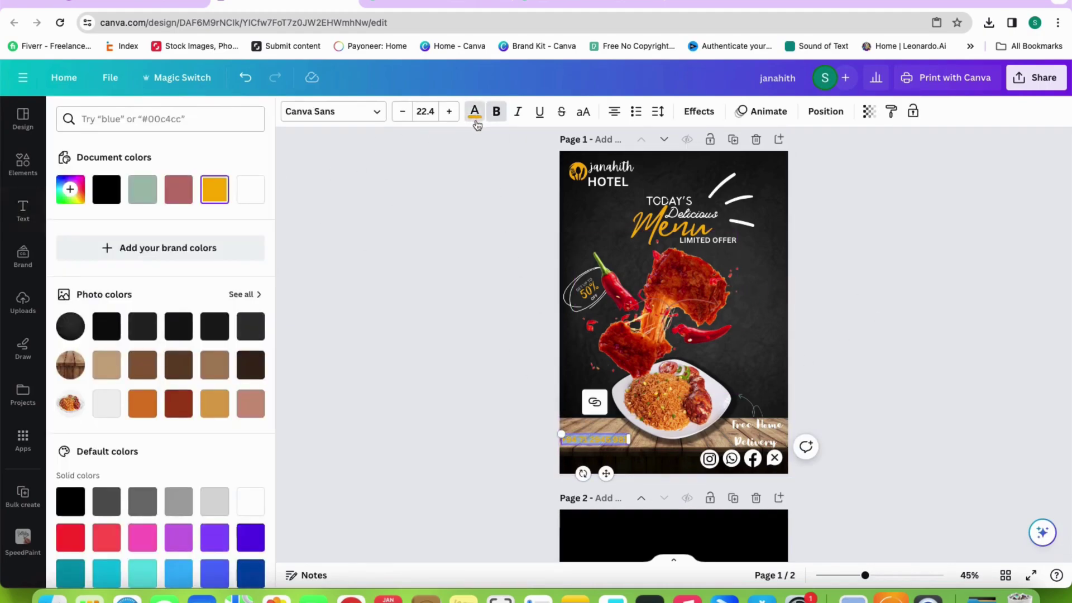
{"action": "left_click", "coordinate": [475, 111]}
{"action": "left_click_drag", "start_coordinate": [589, 439], "coordinate": [603, 365]}
Try a vertical, semi-transparent copy of the bottom dark strip, then delete it
{"action": "left_click", "coordinate": [606, 465]}
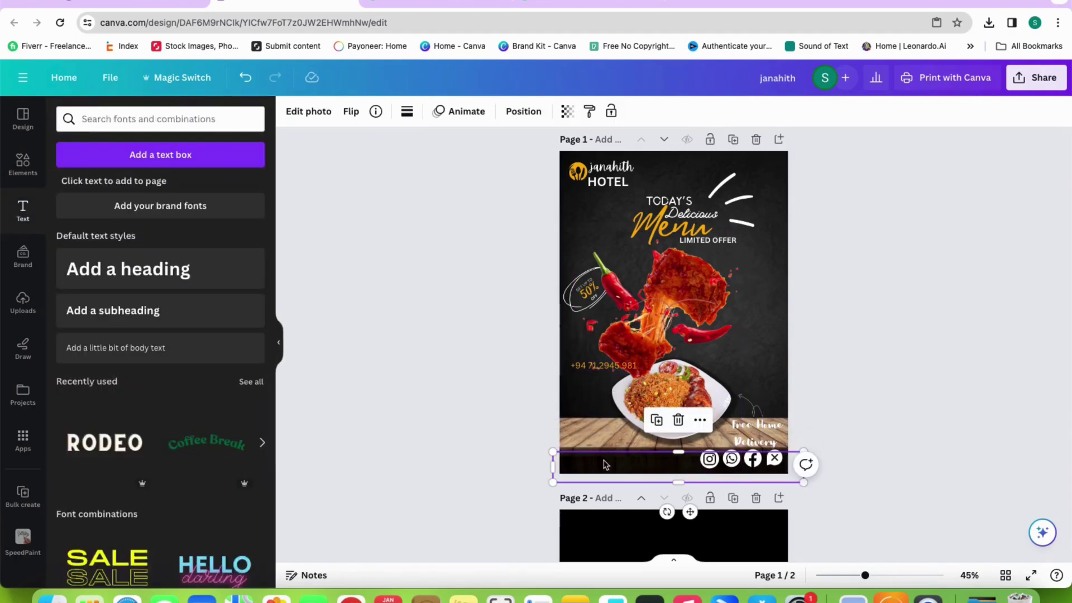
{"action": "left_click", "coordinate": [657, 420]}
{"action": "left_click_drag", "start_coordinate": [659, 458], "coordinate": [589, 438]}
{"action": "left_click_drag", "start_coordinate": [568, 488], "coordinate": [487, 430]}
{"action": "left_click_drag", "start_coordinate": [588, 357], "coordinate": [608, 460]}
{"action": "left_click", "coordinate": [610, 373]}
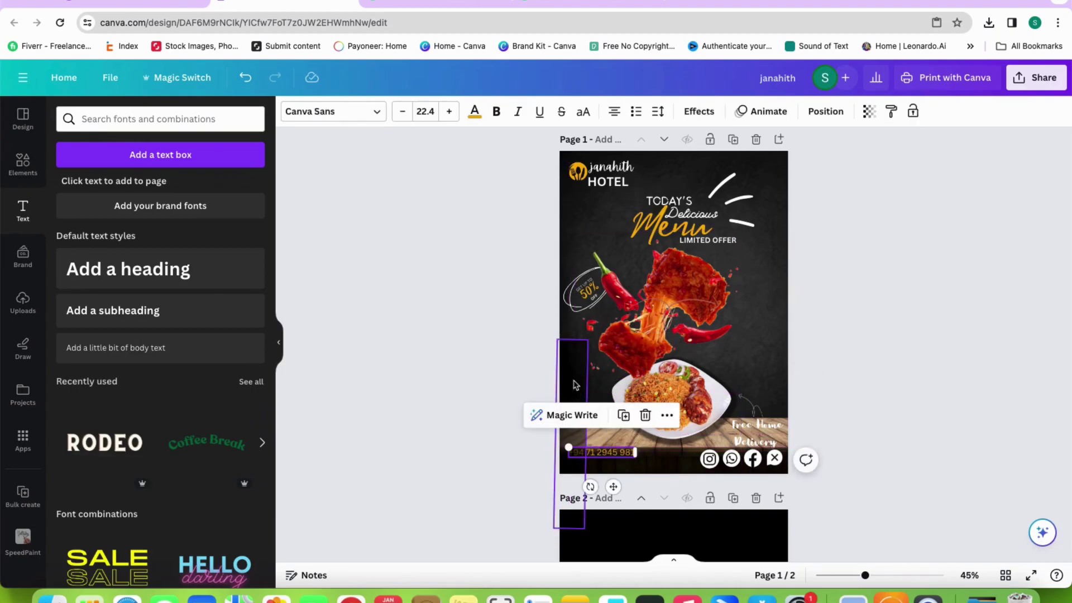
{"action": "left_click", "coordinate": [575, 386]}
{"action": "left_click", "coordinate": [567, 111]}
{"action": "left_click_drag", "start_coordinate": [544, 160], "coordinate": [496, 160]}
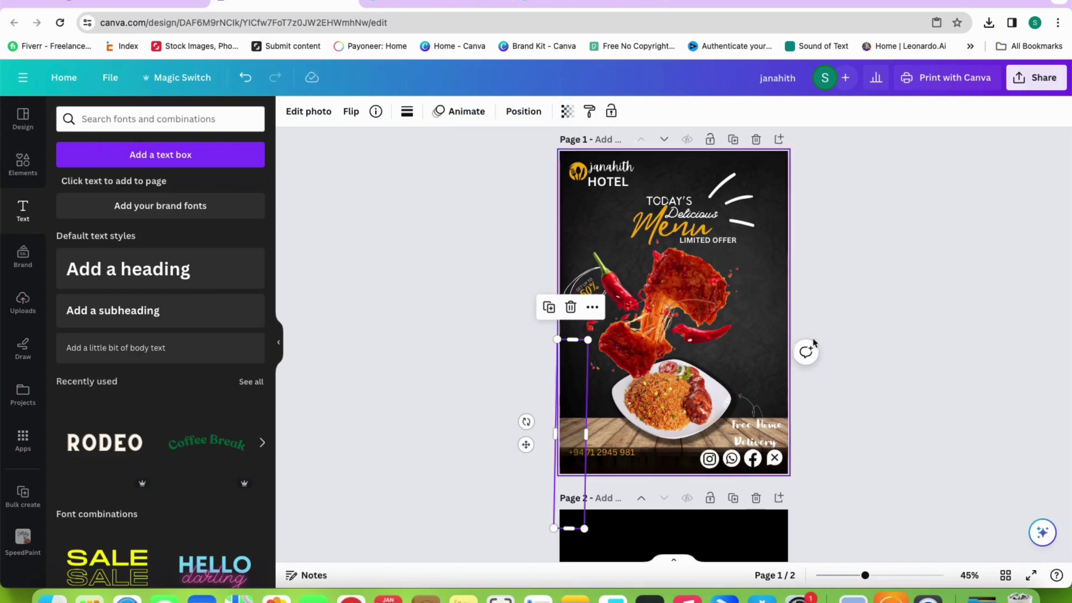
{"action": "left_click", "coordinate": [757, 335]}
{"action": "left_click", "coordinate": [574, 358]}
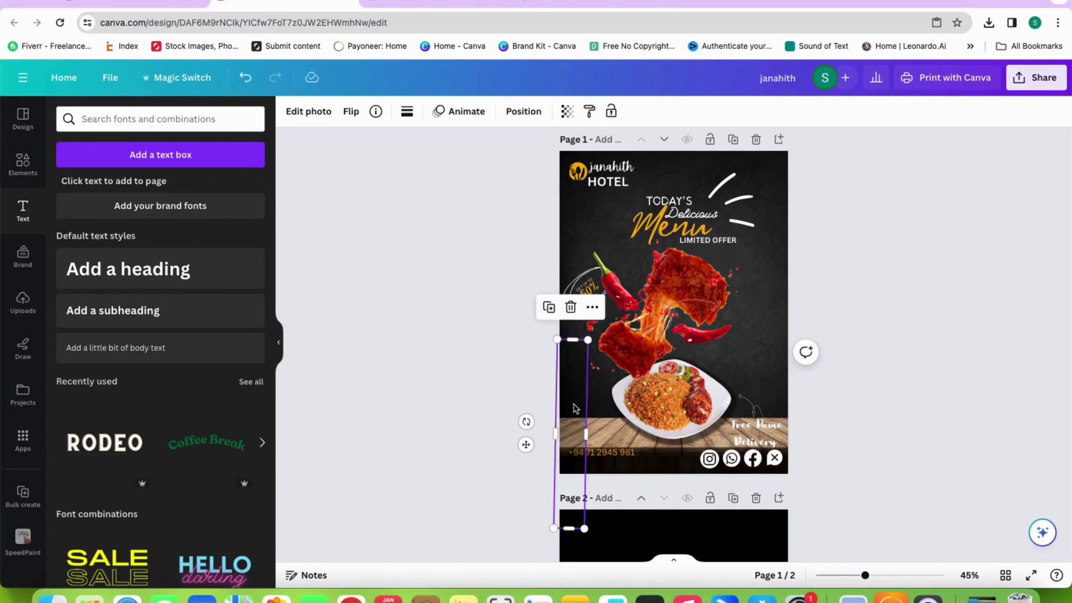
{"action": "left_click", "coordinate": [572, 308]}
{"action": "scroll", "coordinate": [922, 362], "scroll_direction": "down", "scroll_amount": 1}
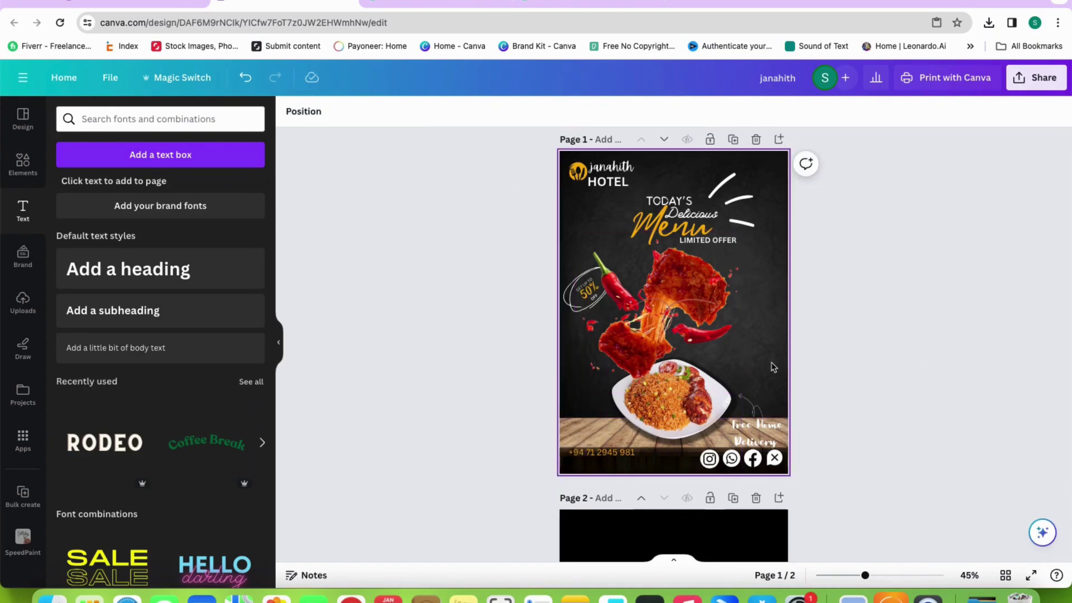
Add two-line body text with the hotel's website and street address in white, at the bottom-left
{"action": "left_click", "coordinate": [139, 345]}
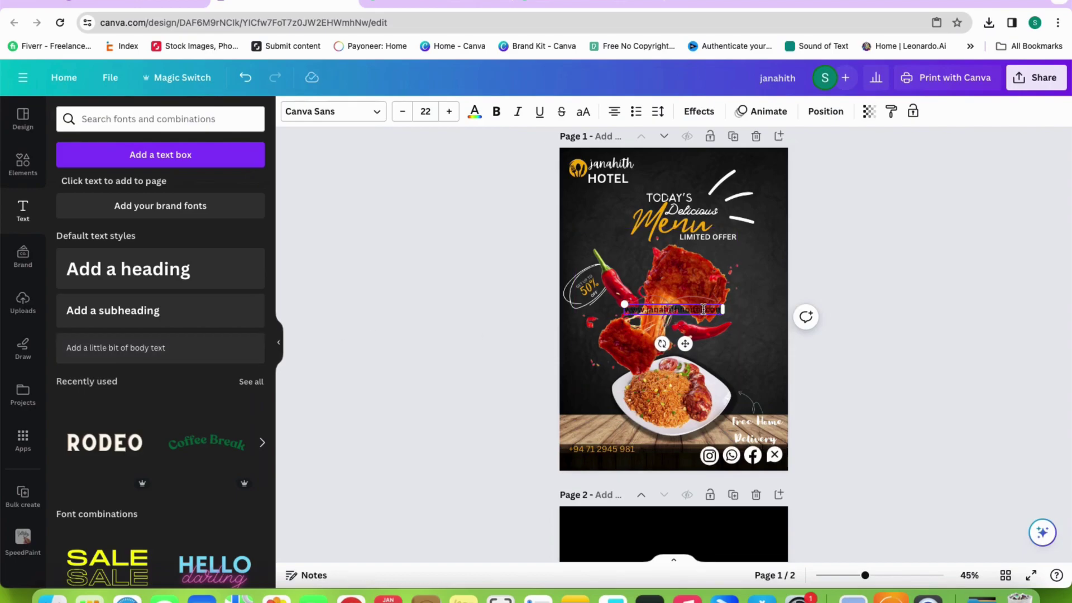
{"action": "key", "text": "Return"}
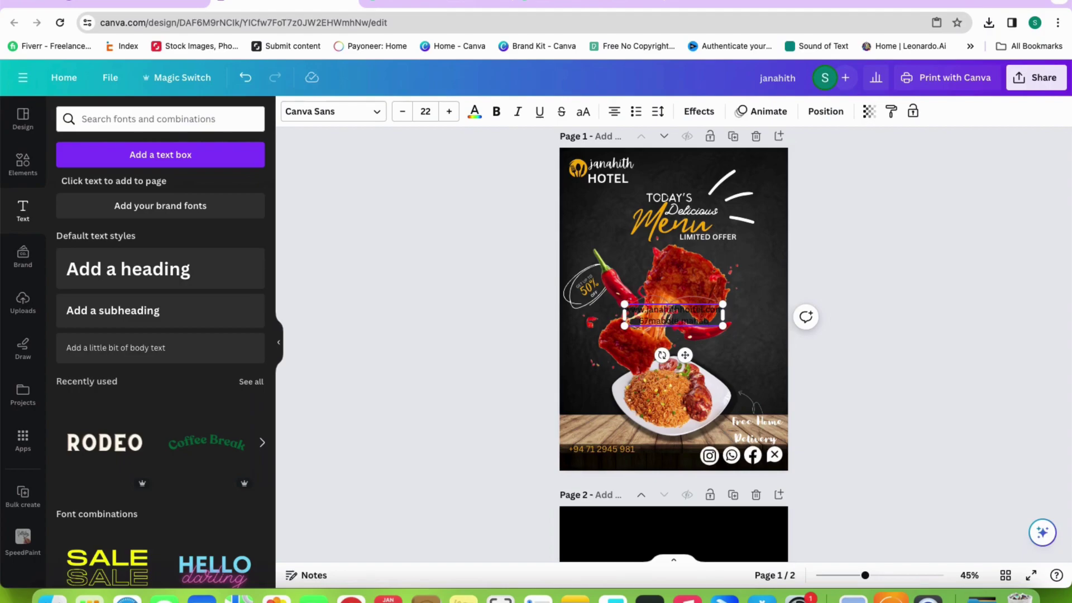
{"action": "triple_click", "coordinate": [694, 320]}
{"action": "left_click", "coordinate": [476, 111]}
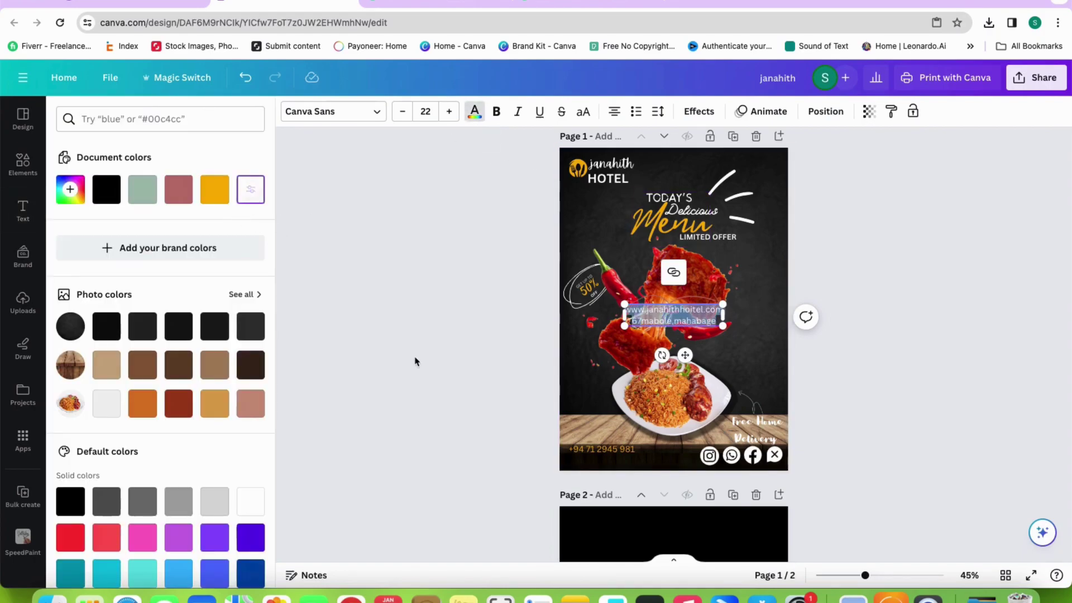
{"action": "left_click", "coordinate": [414, 359]}
{"action": "left_click", "coordinate": [734, 342]}
{"action": "left_click_drag", "start_coordinate": [673, 322], "coordinate": [601, 464]}
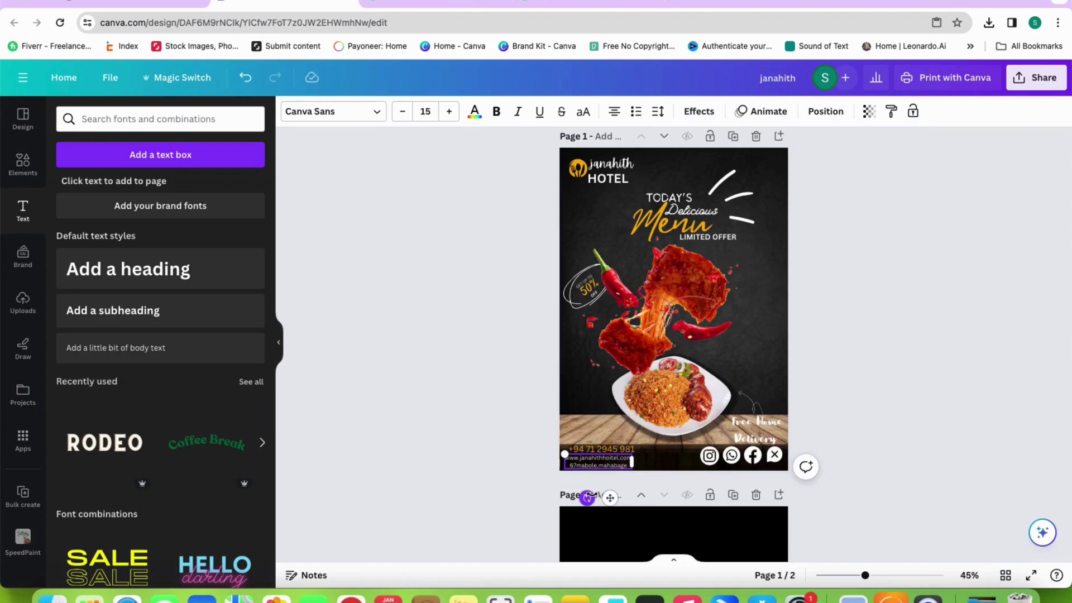
{"action": "left_click", "coordinate": [532, 455]}
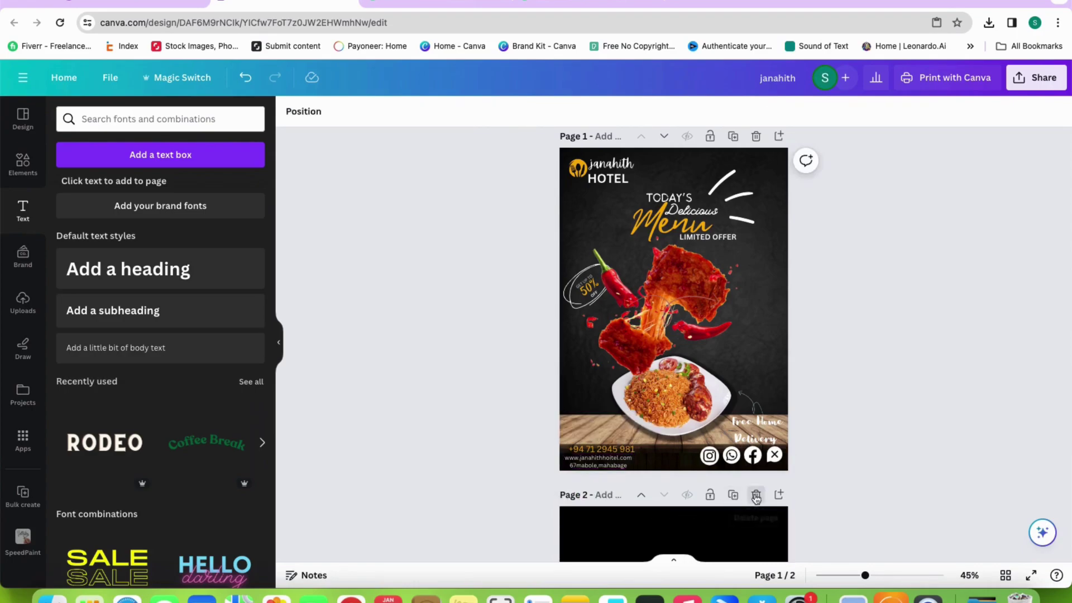
Delete the empty page 2 and download the flyer as a maximum-size JPG
{"action": "left_click", "coordinate": [756, 494]}
{"action": "left_click", "coordinate": [1036, 77]}
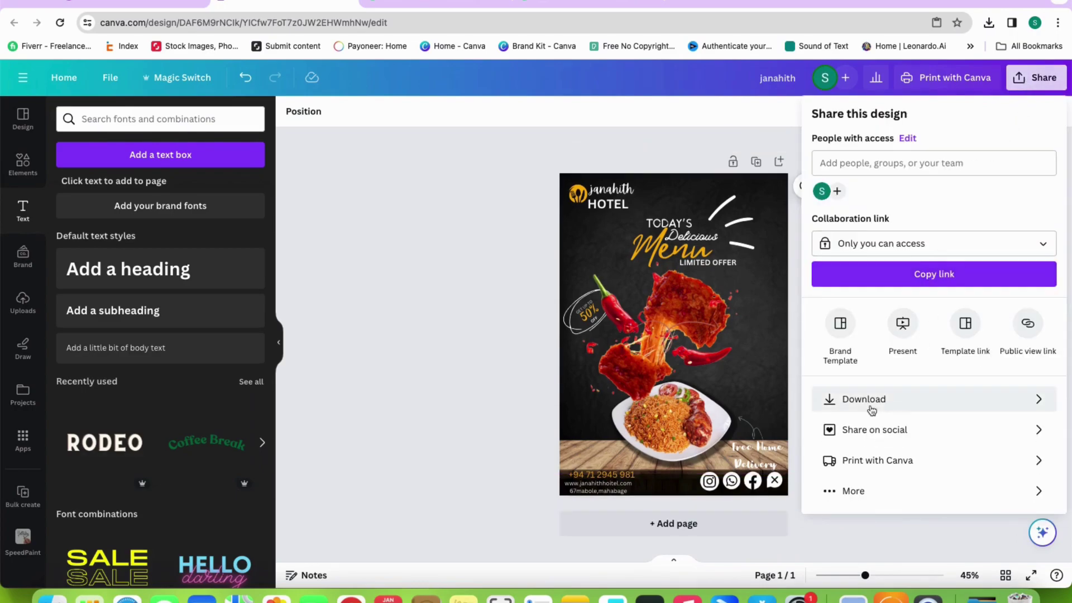
{"action": "left_click", "coordinate": [873, 402]}
{"action": "left_click", "coordinate": [915, 168]}
{"action": "left_click", "coordinate": [970, 215]}
{"action": "left_click", "coordinate": [1054, 210]}
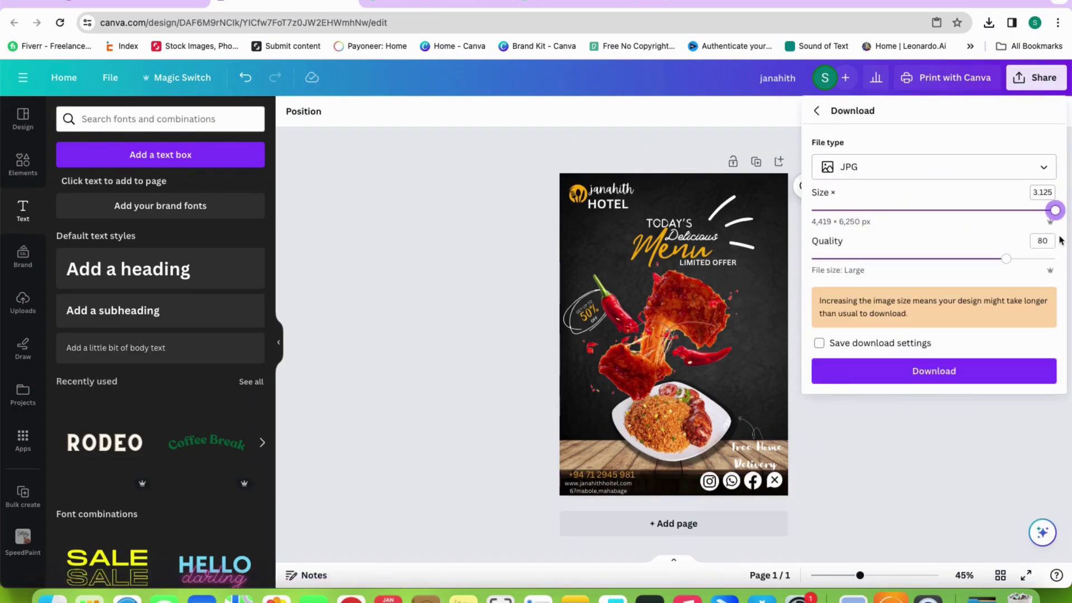
{"action": "left_click", "coordinate": [933, 371]}
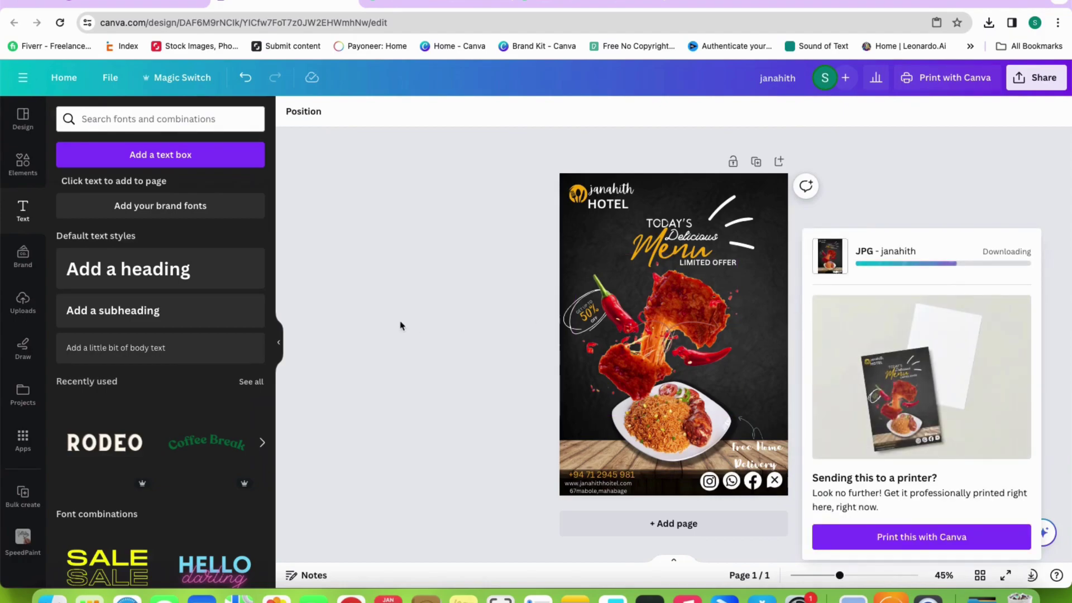
Open the downloaded janahith.jpg from the file browser to check it
{"action": "left_click", "coordinate": [53, 596]}
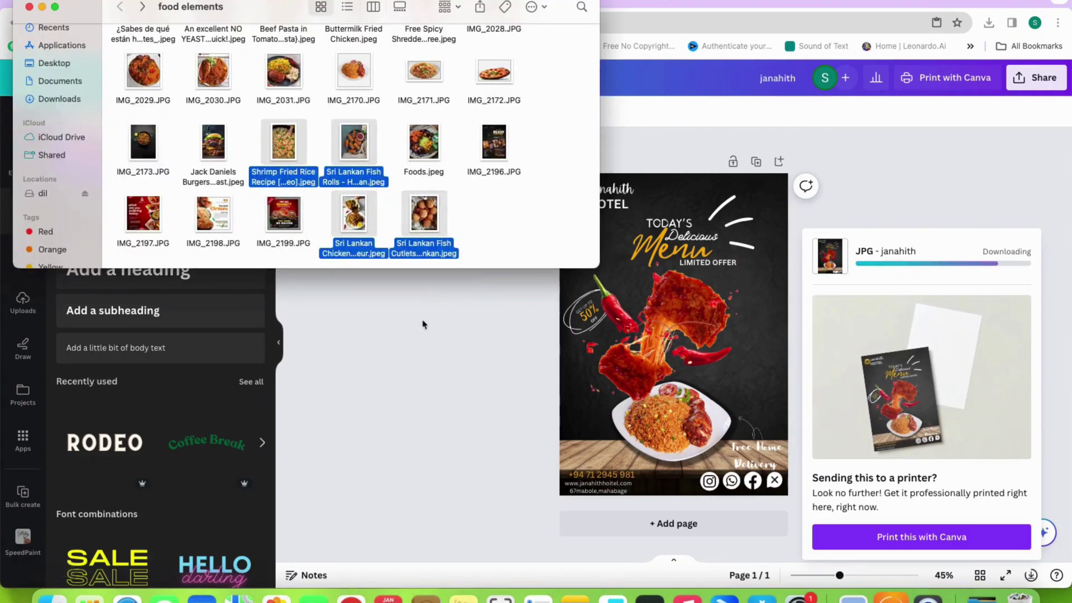
{"action": "left_click", "coordinate": [62, 99]}
{"action": "double_click", "coordinate": [220, 74]}
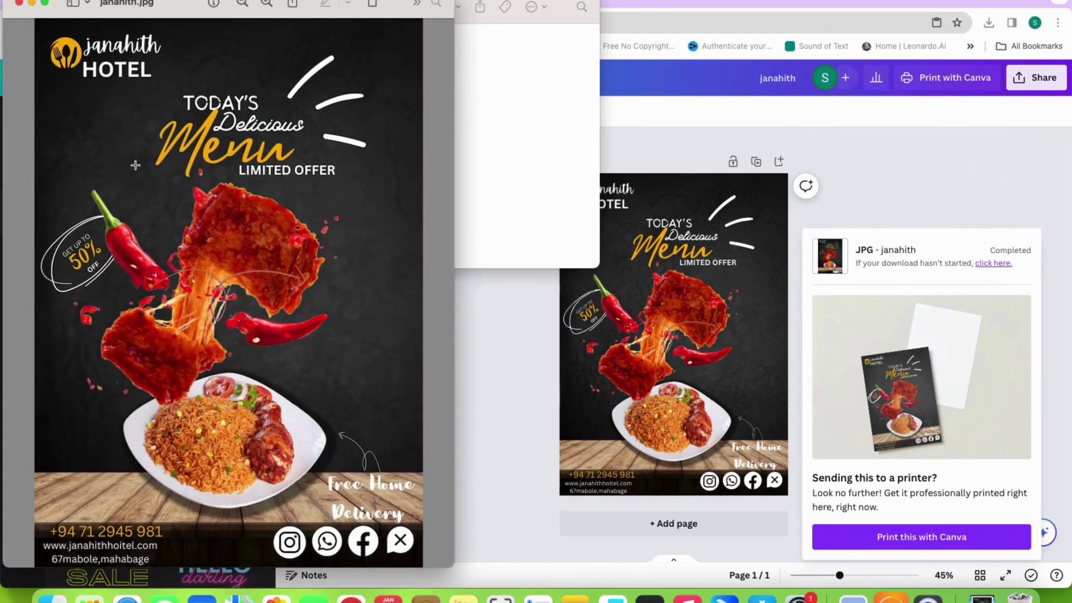